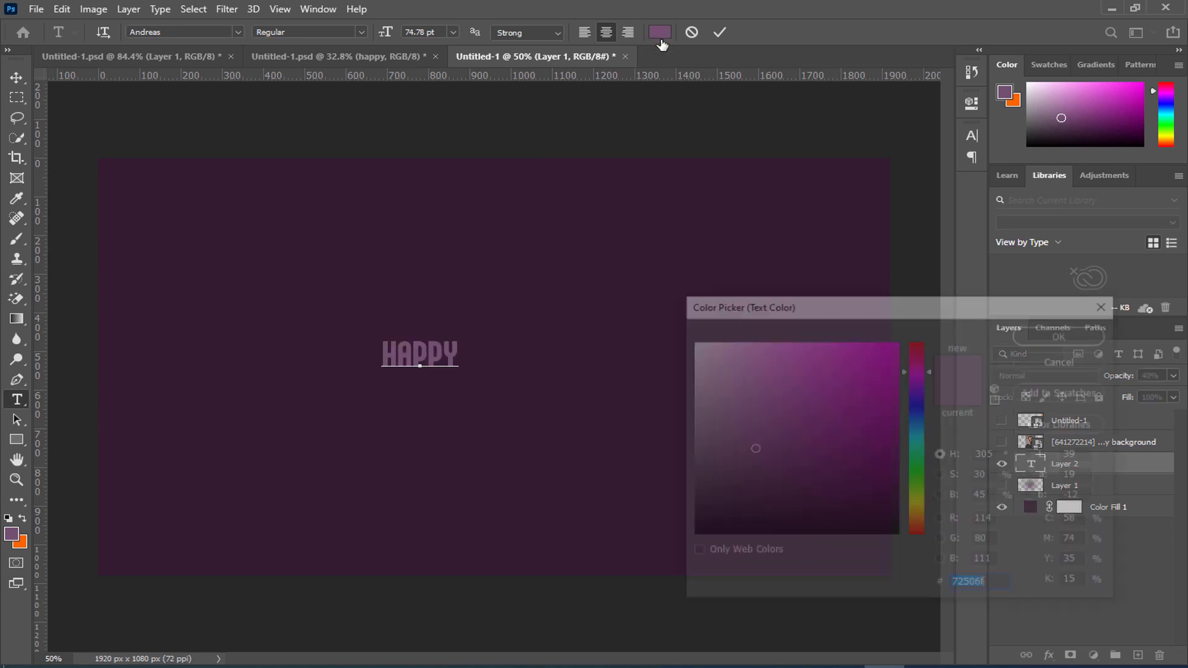
- Set the HAPPY text's colour to white (ffffff) and commit the text edit
text(ffffff)
click(1065, 334)
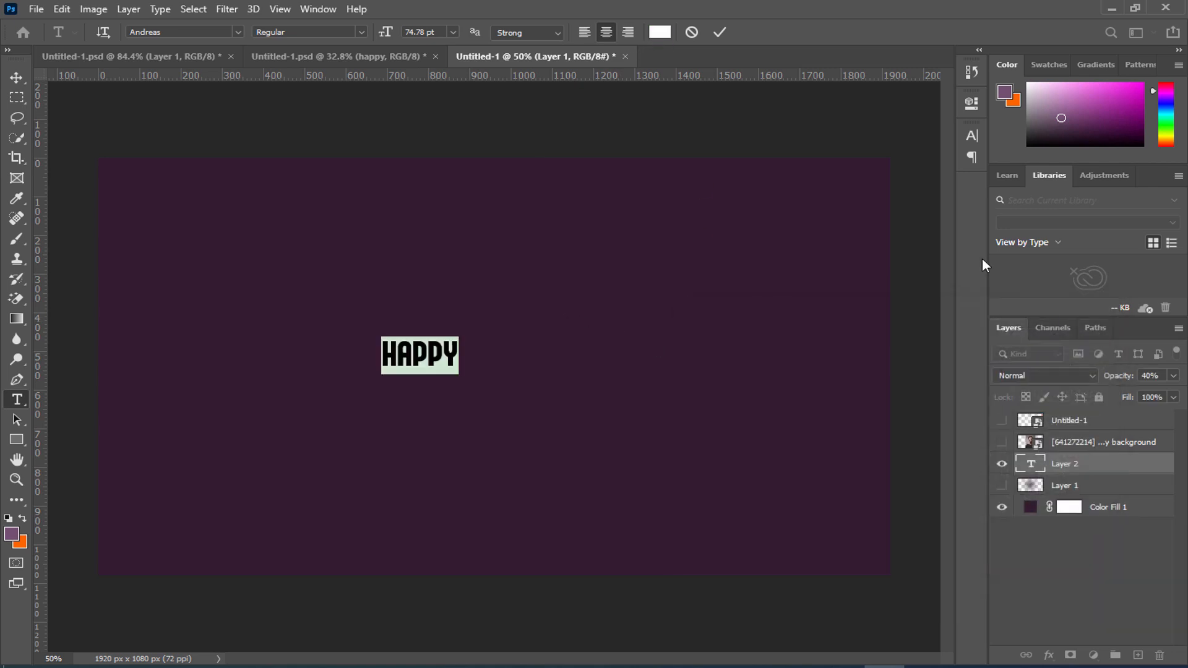
click(720, 32)
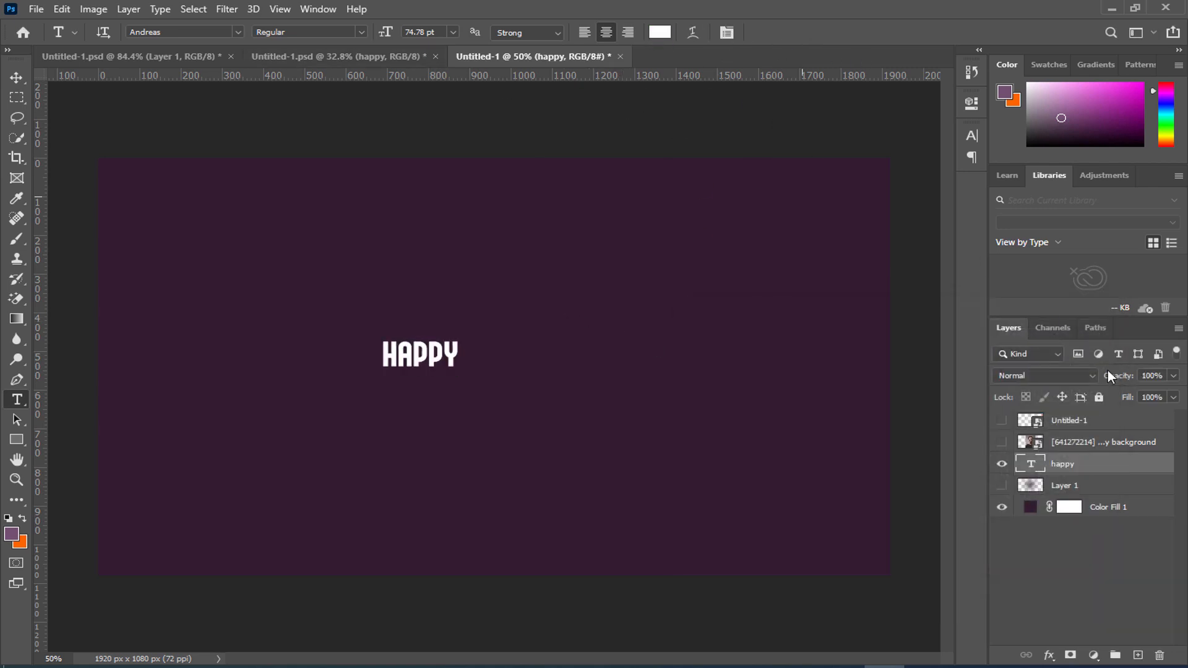
- Add a separate text layer reading BIRTH below the HAPPY text
click(465, 421)
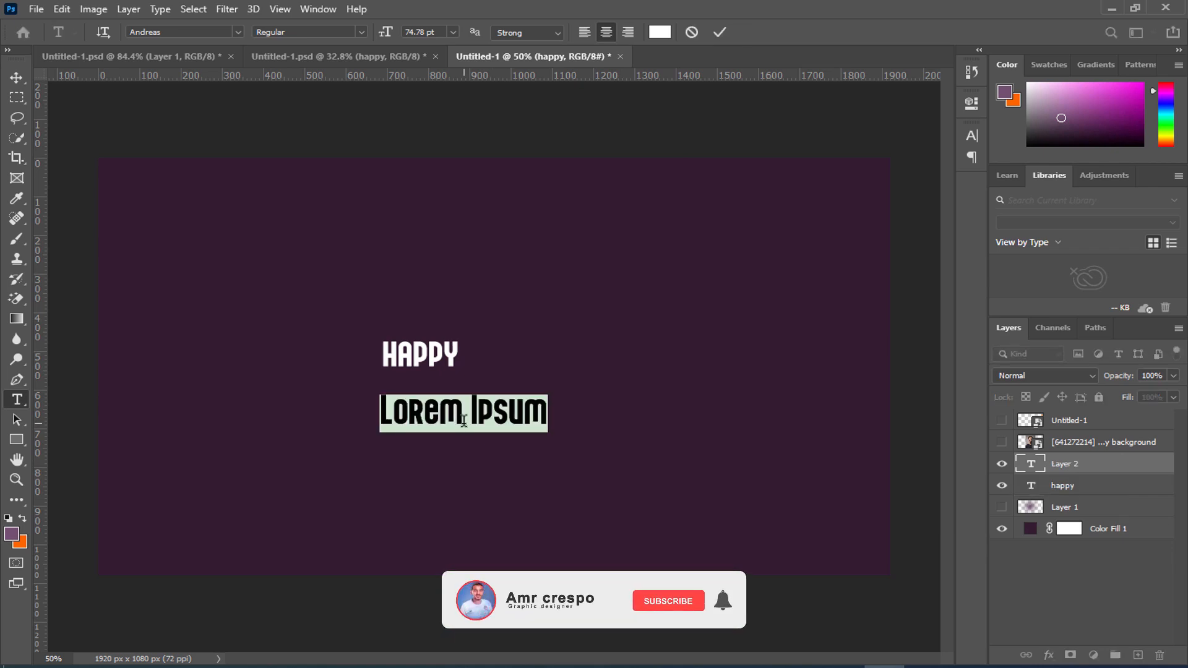
text(B)
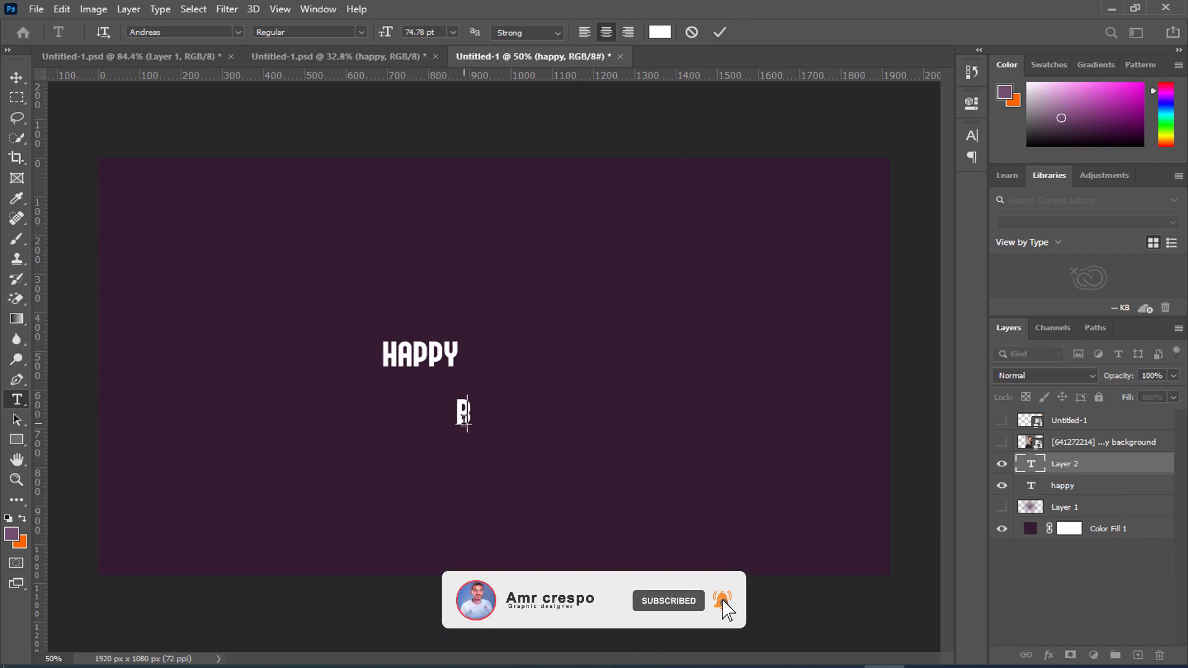
text(IR)
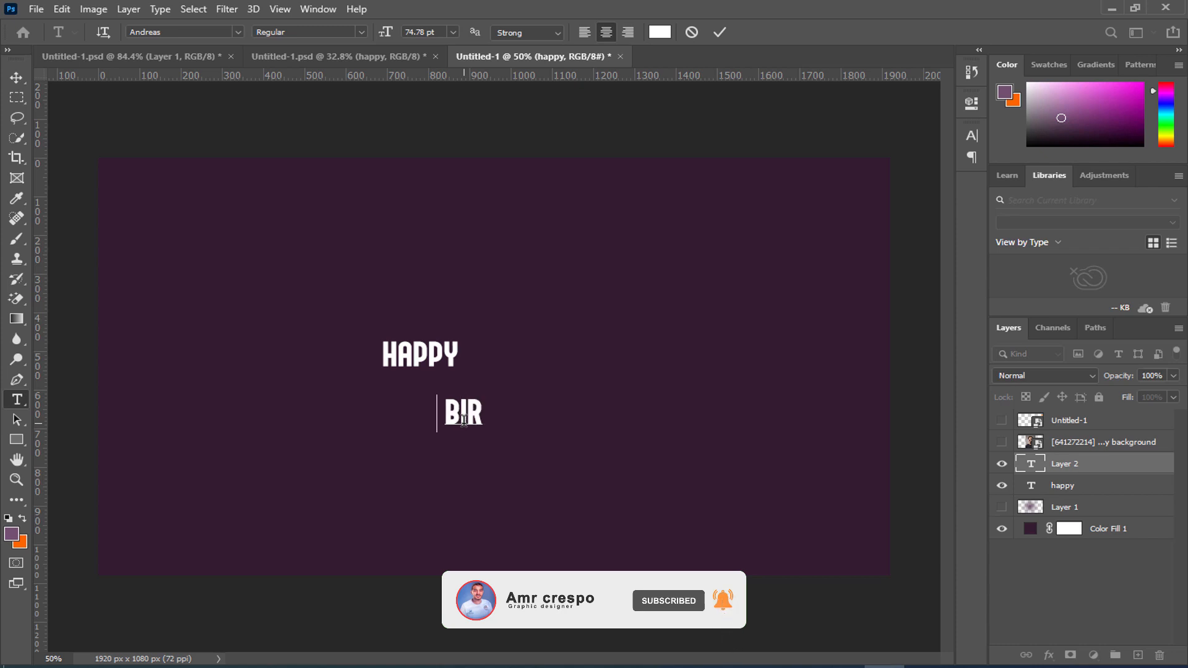
text(TH)
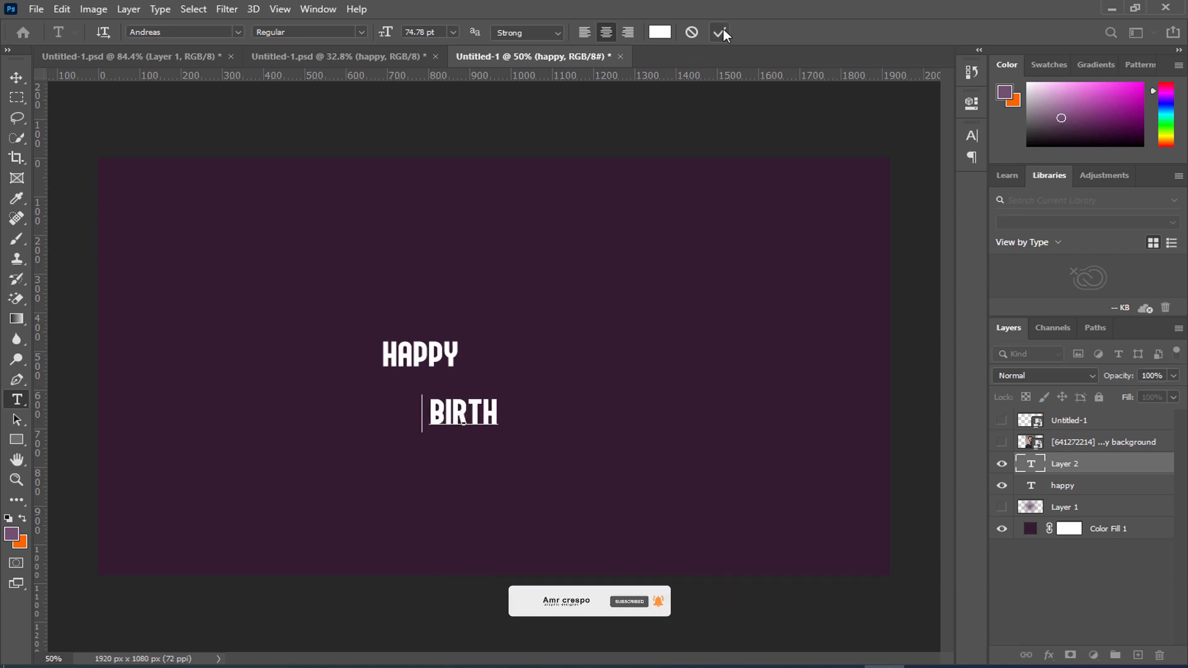
click(720, 32)
- Add another separate text layer reading DAY below and slightly to the right of BIRTH
click(533, 448)
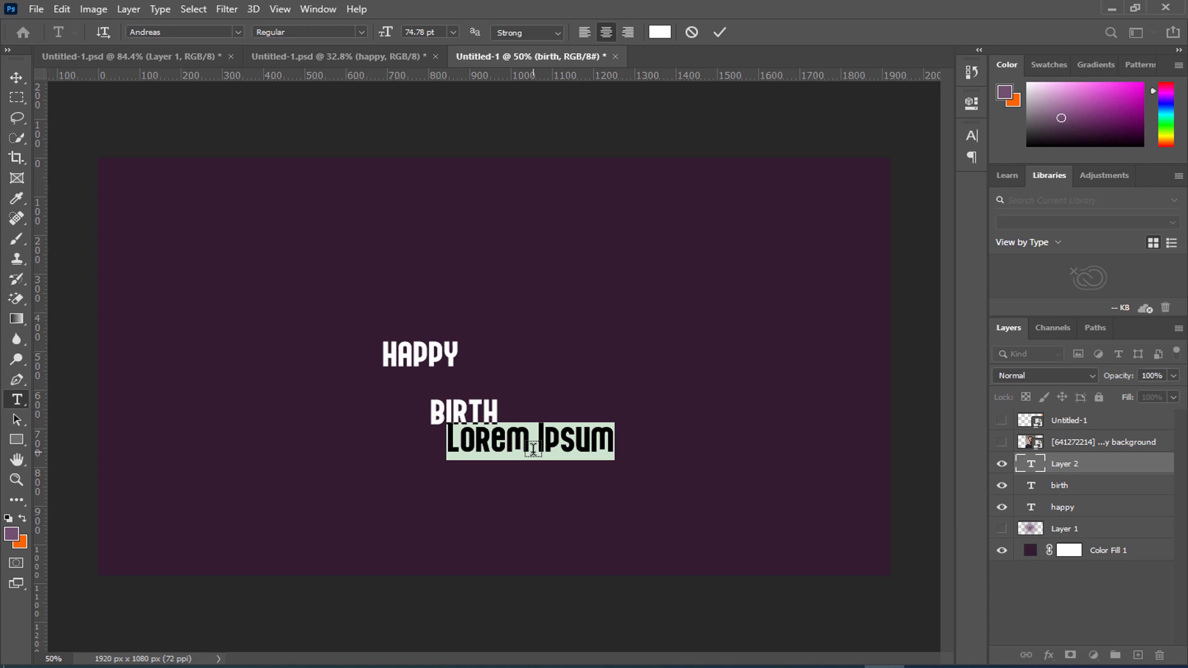
text(day)
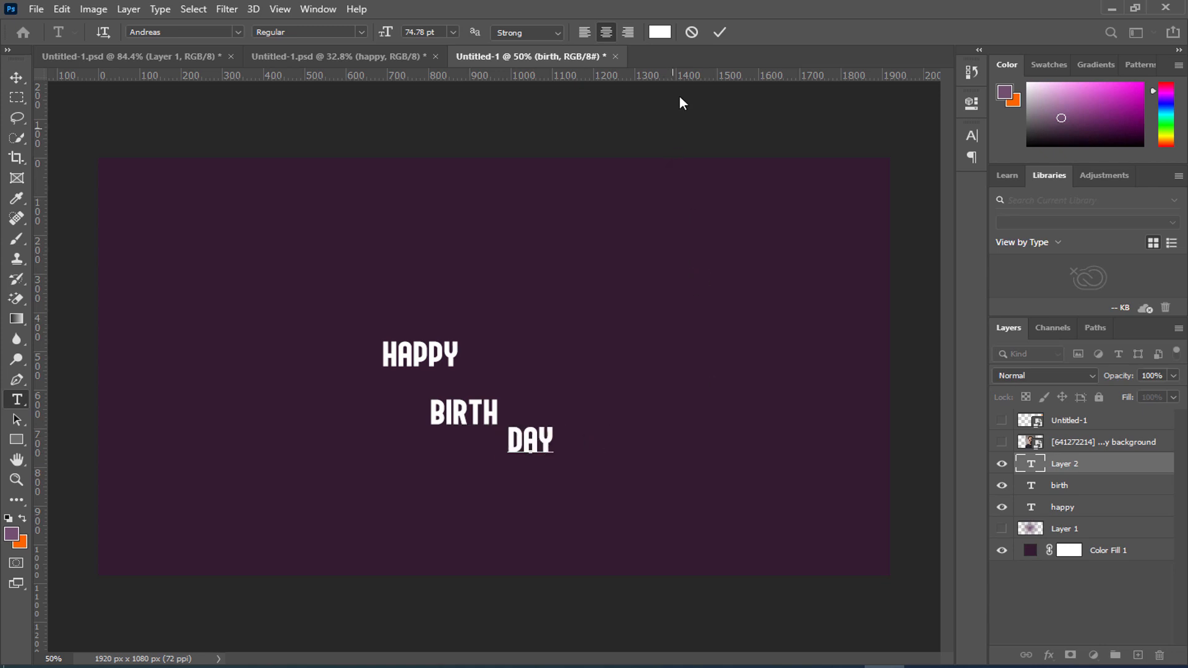
click(718, 33)
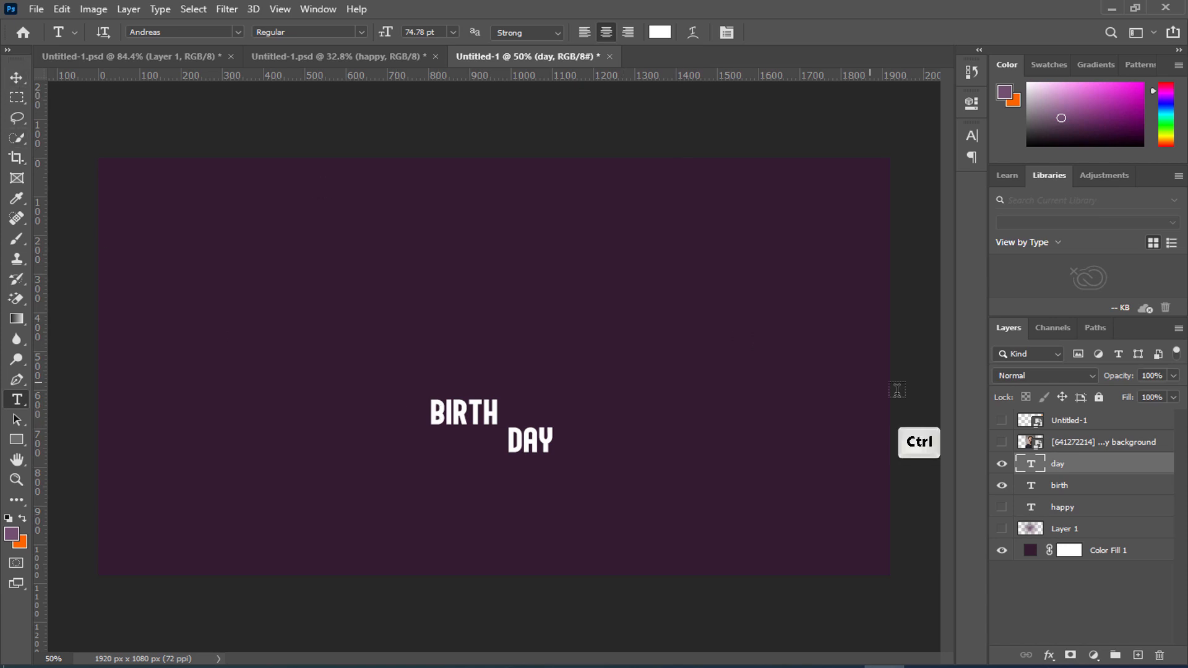
- Scale the BIRTH and DAY layers up together to about 203 pt and move them to the canvas's upper middle
ctrl+click(1060, 487)
key(ctrl+t)
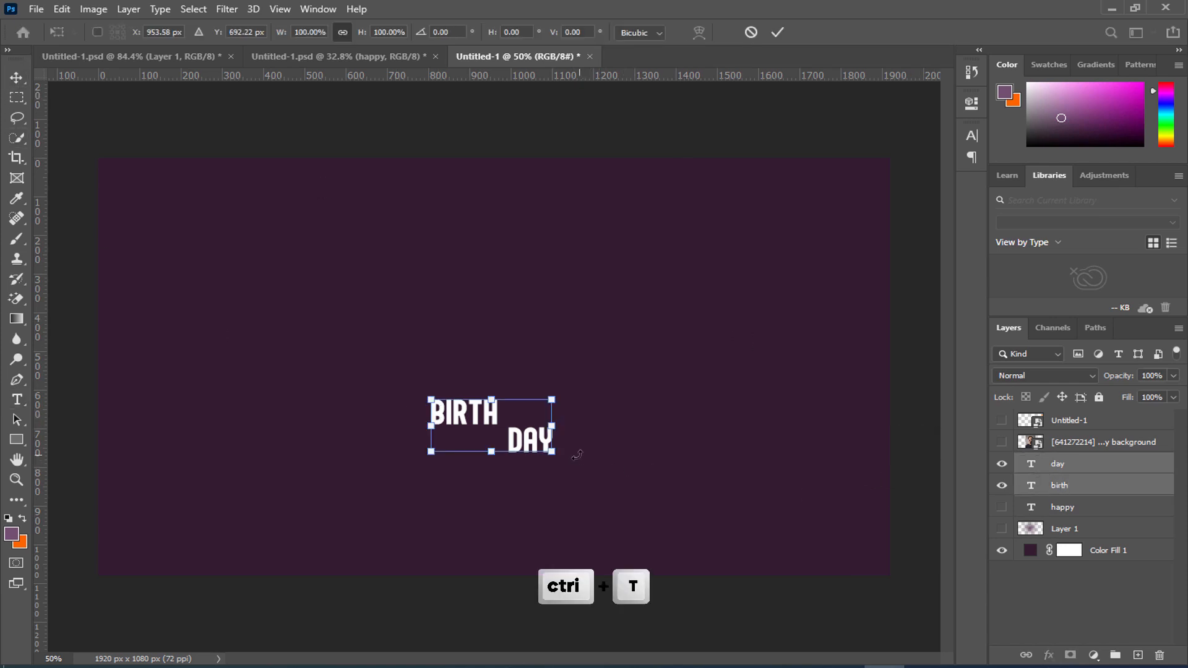
drag(564, 455, 671, 500)
key(ctrl+z)
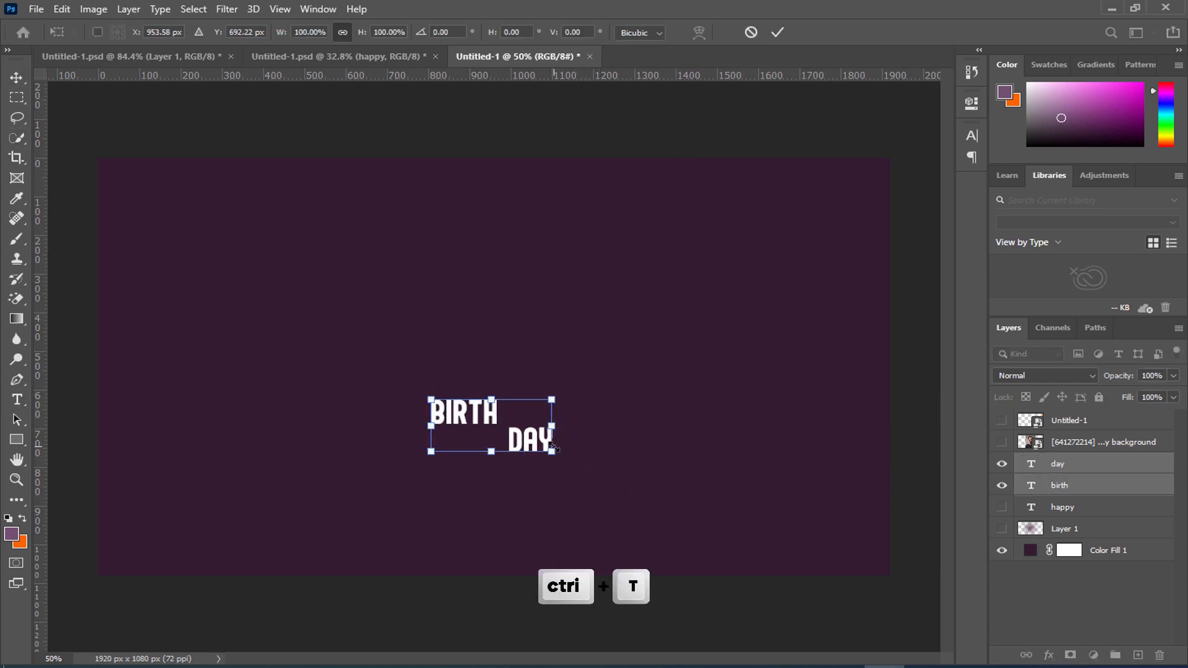
drag(554, 449, 761, 538)
drag(674, 501, 606, 381)
click(777, 33)
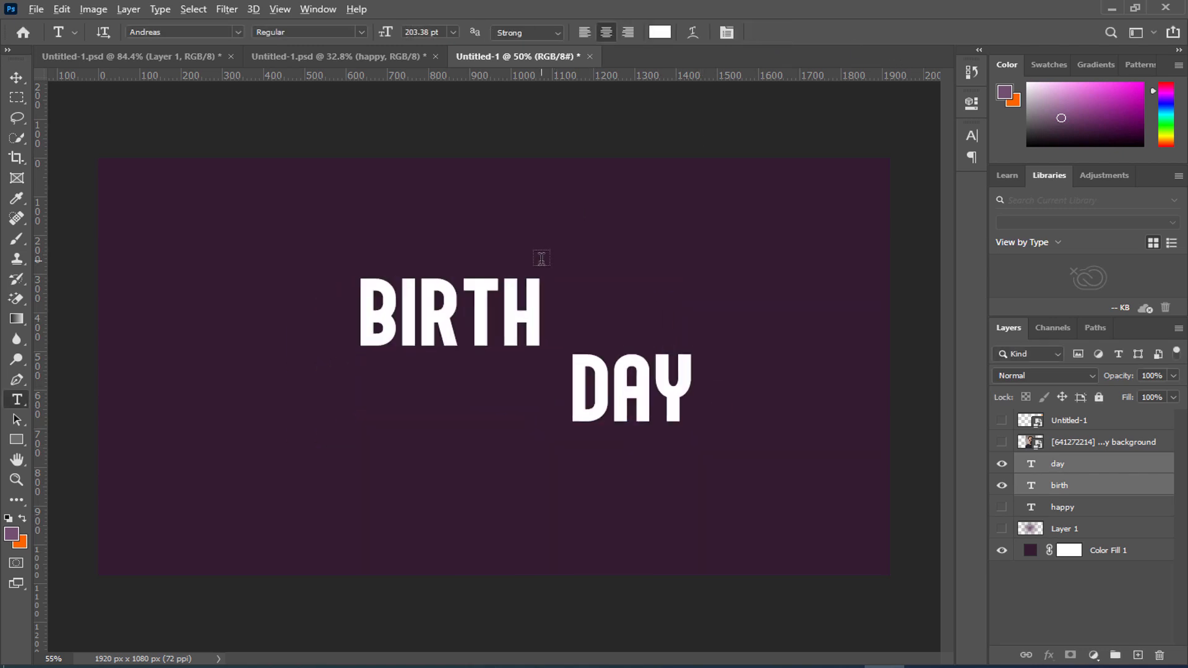
- Move the DAY text directly beneath BIRTH, with their right edges roughly in line
key(ctrl+plus)
click(22, 93)
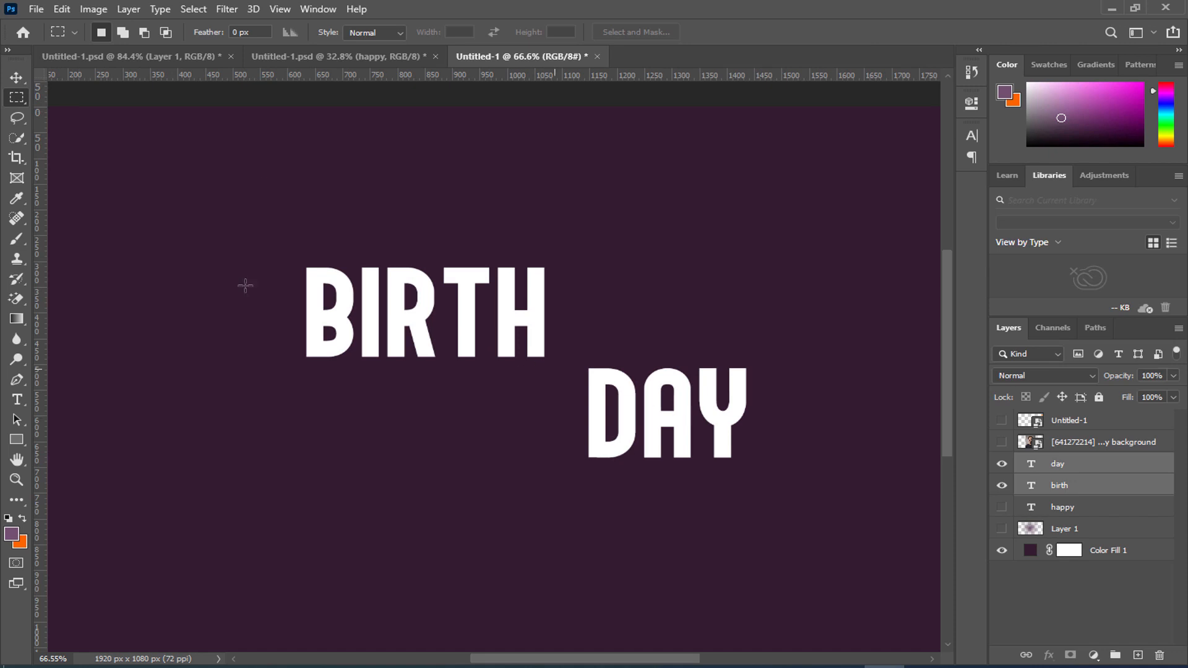
click(18, 76)
drag(628, 384, 338, 379)
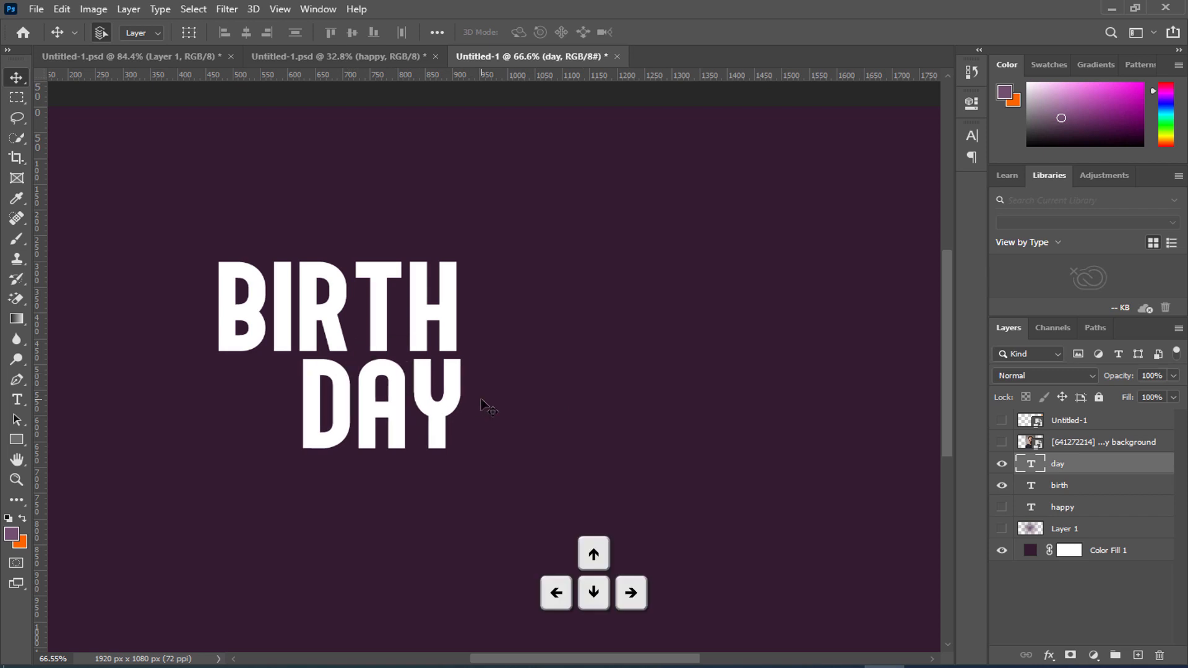
- Nudge DAY left and up so its right edge aligns with BIRTH and the gap between the words narrows
key(Left)
key(Left)
key(Left)
key(Left)
key(Left)
key(Left)
key(Left)
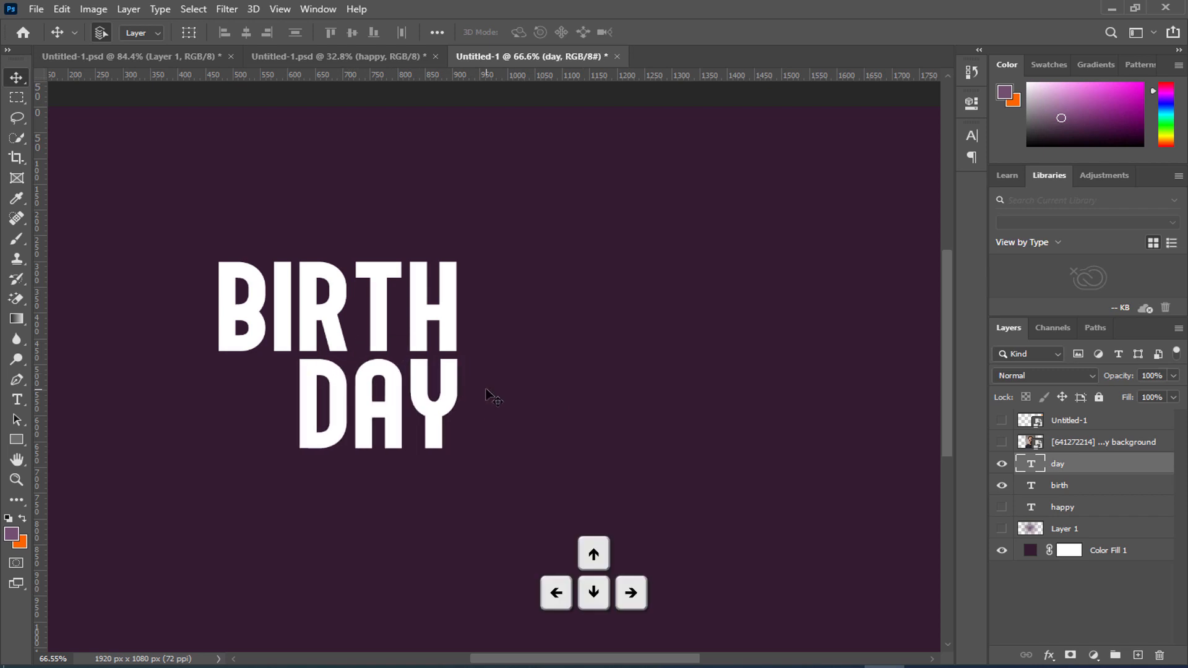
key(Left)
key(Left)
key(Left)
key(Up)
key(Up)
key(Up)
key(Up)
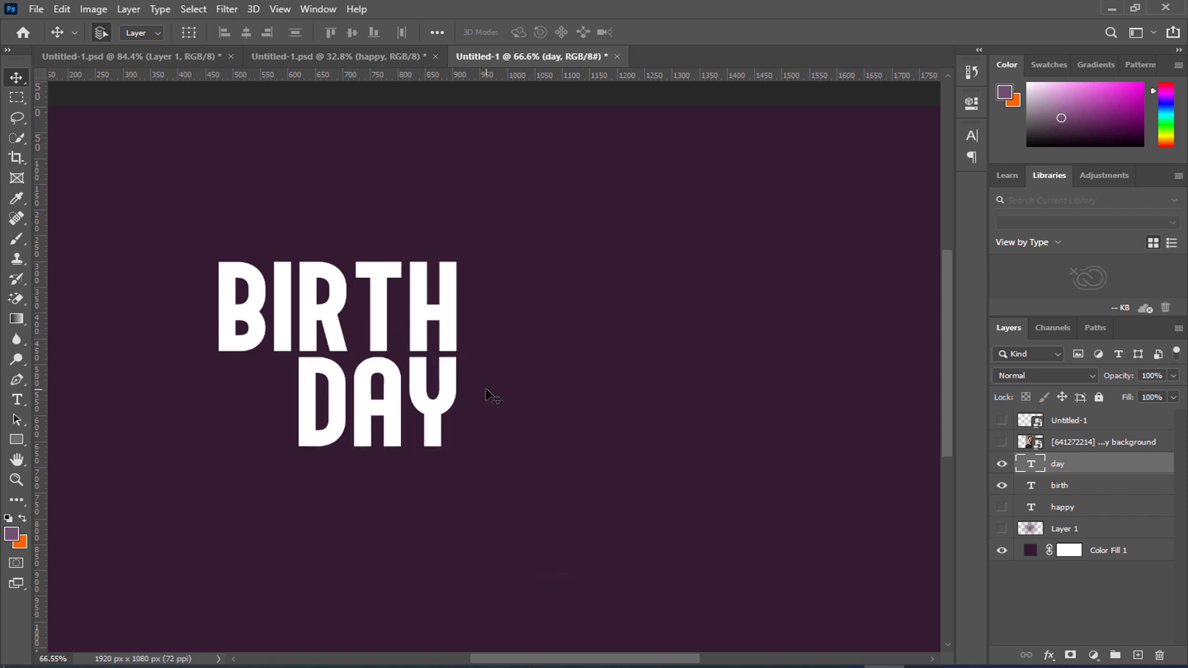
- Enlarge BIRTH and DAY together at the horizontal centre of the canvas and merge the two text layers into one
double_click(29, 456)
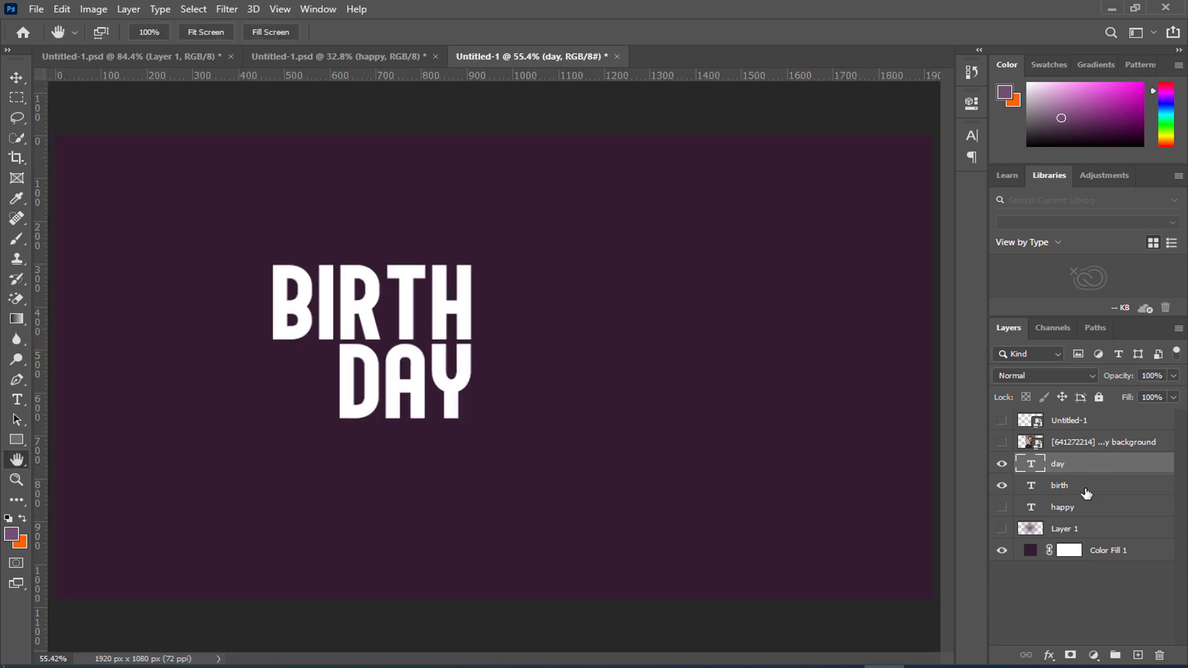
scroll(753, 411, down, 5)
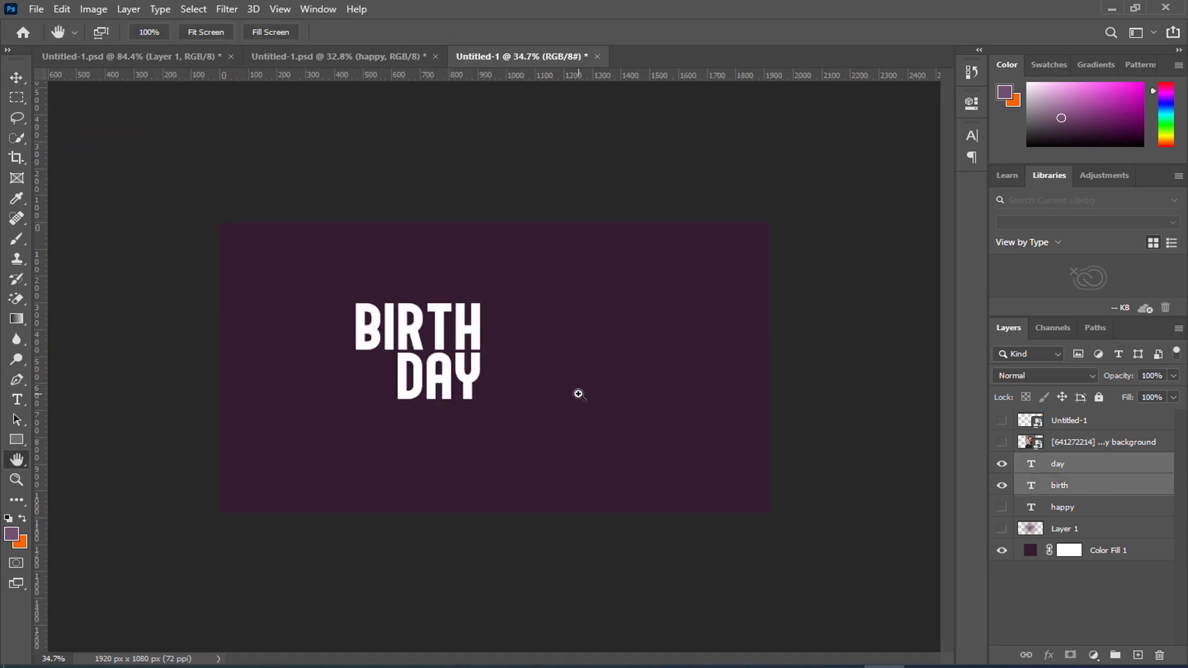
key(ctrl+t)
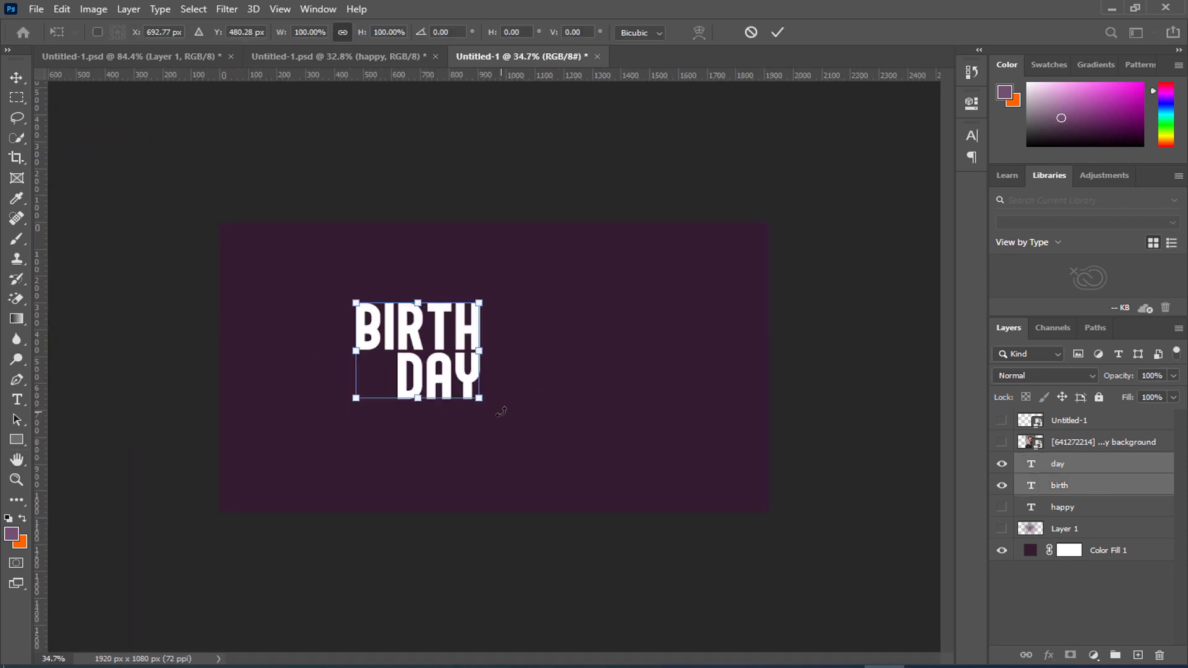
drag(480, 400, 526, 385)
click(777, 32)
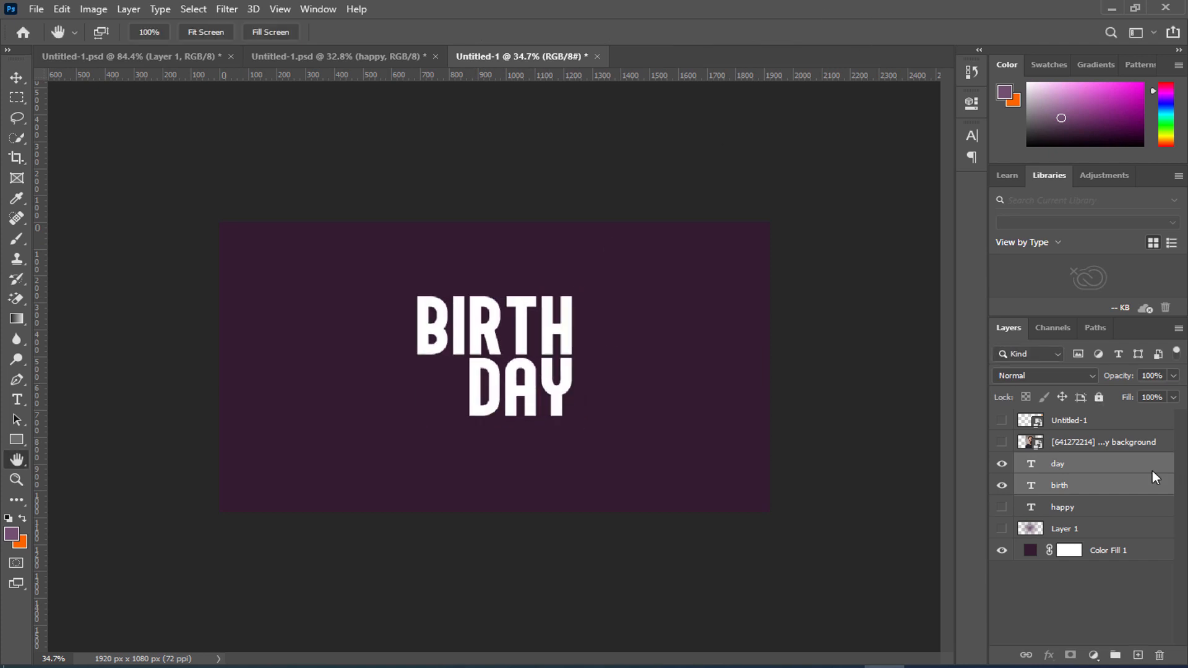
key(ctrl+e)
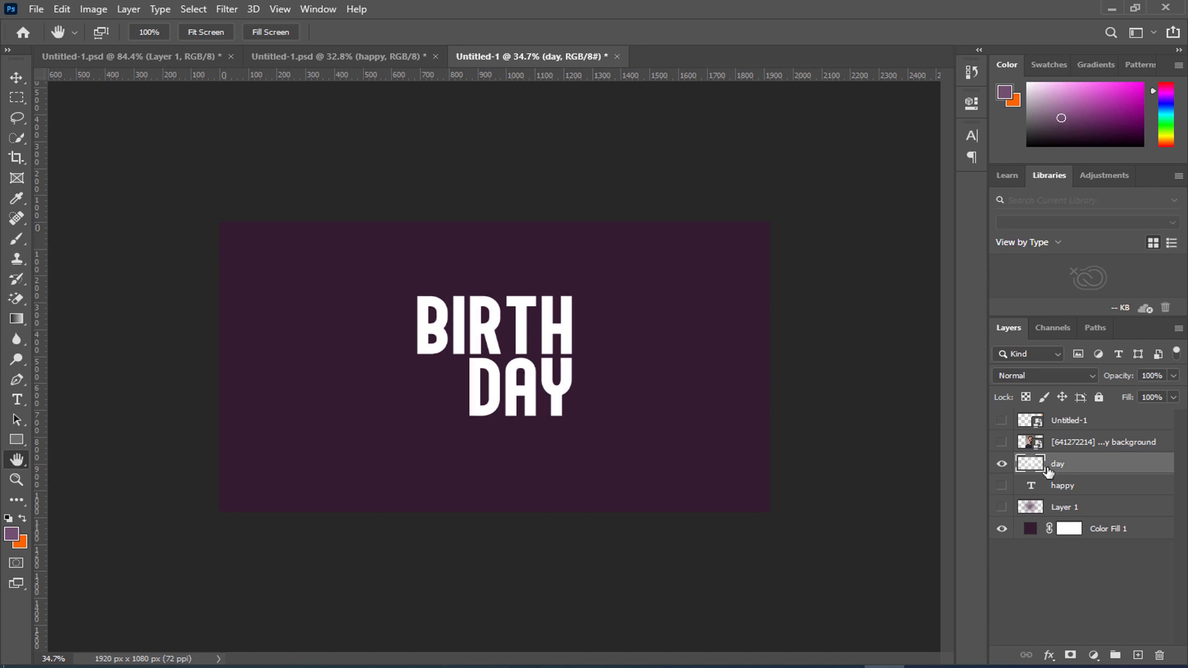
key(ctrl+j)
click(1002, 466)
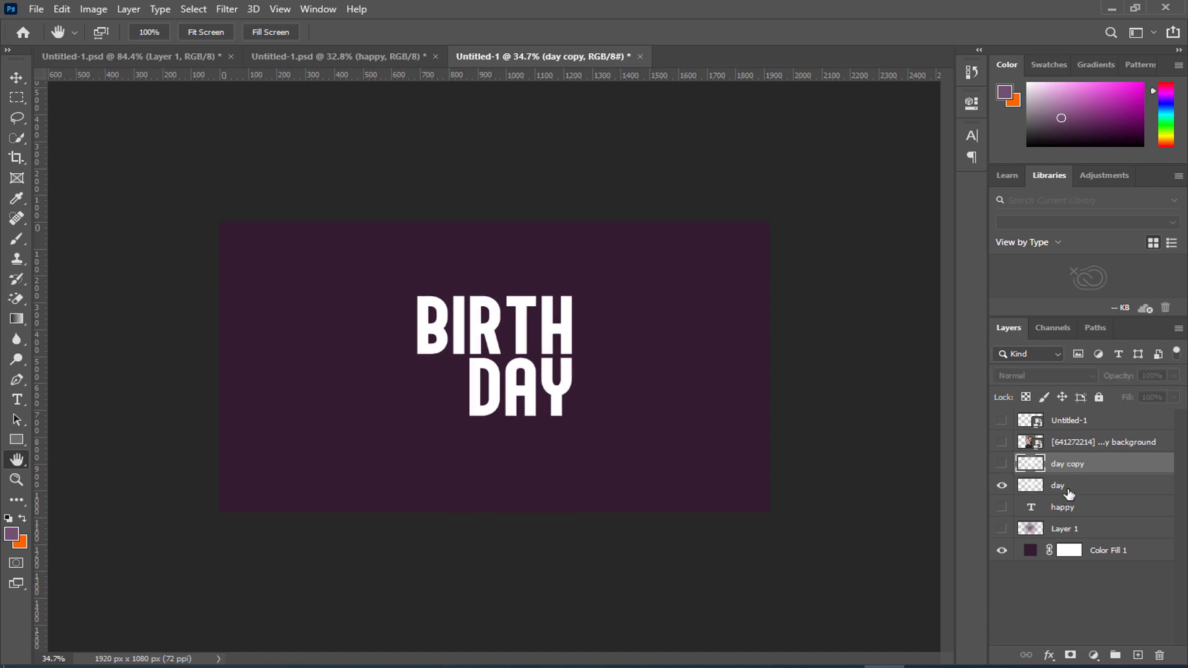
click(1059, 489)
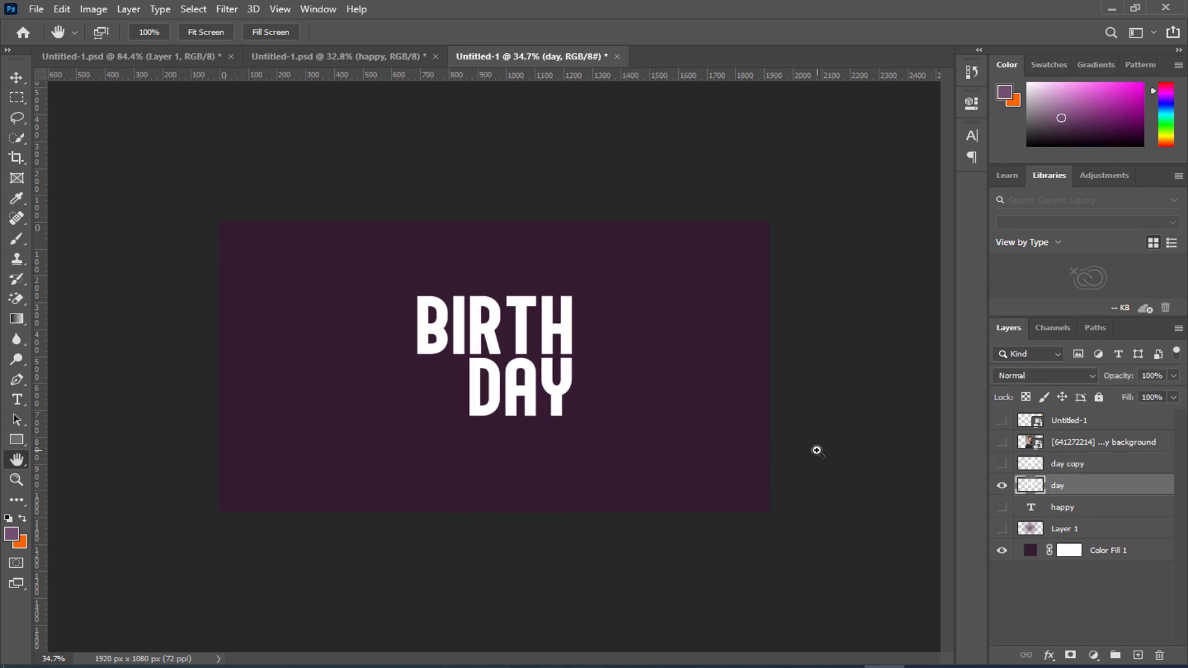
click(1071, 468)
key(Delete)
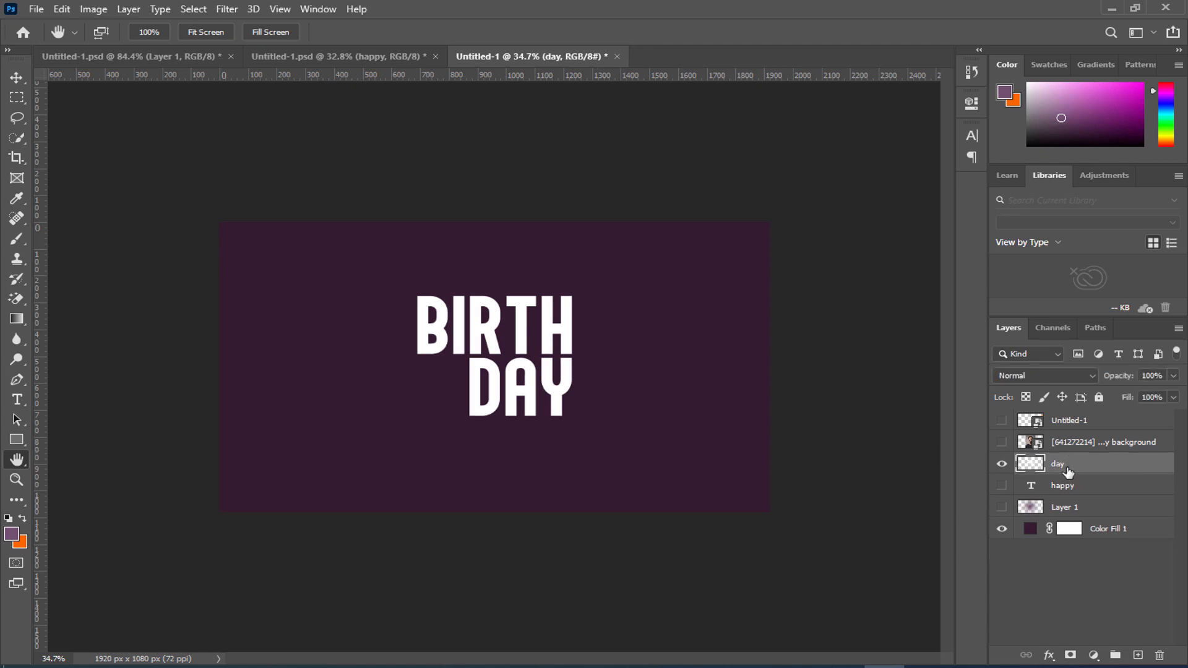
- Skew the merged BIRTH DAY layer upward on its right side by about 6.9° and shift it slightly down
key(ctrl+t)
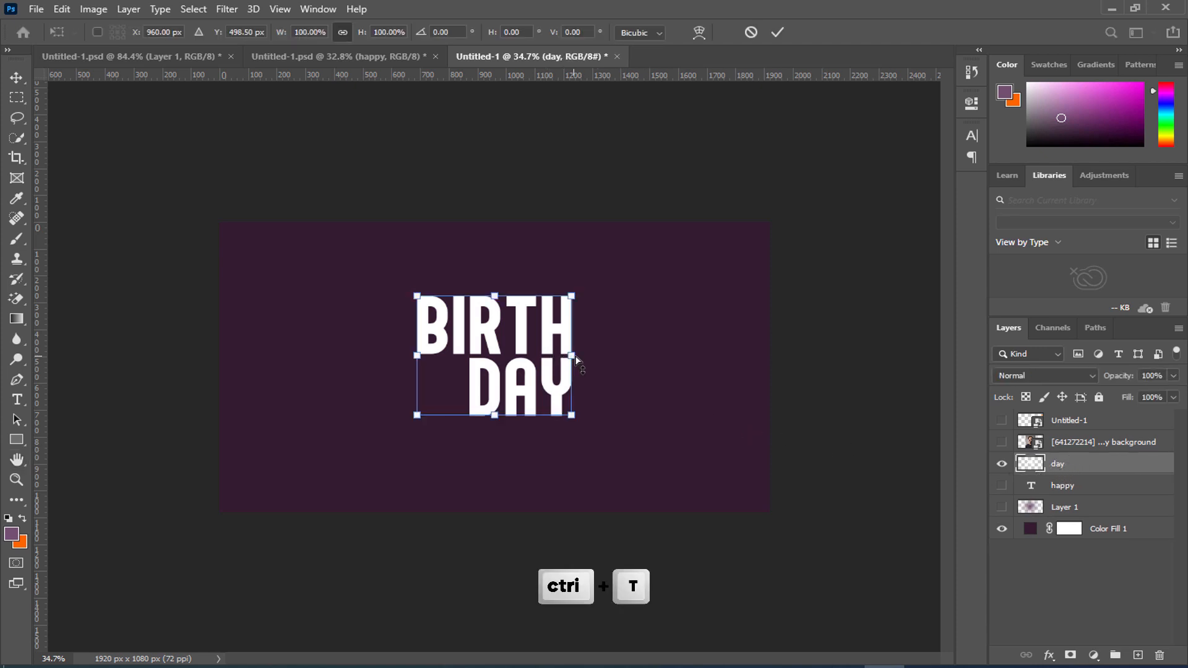
drag(575, 357, 576, 339)
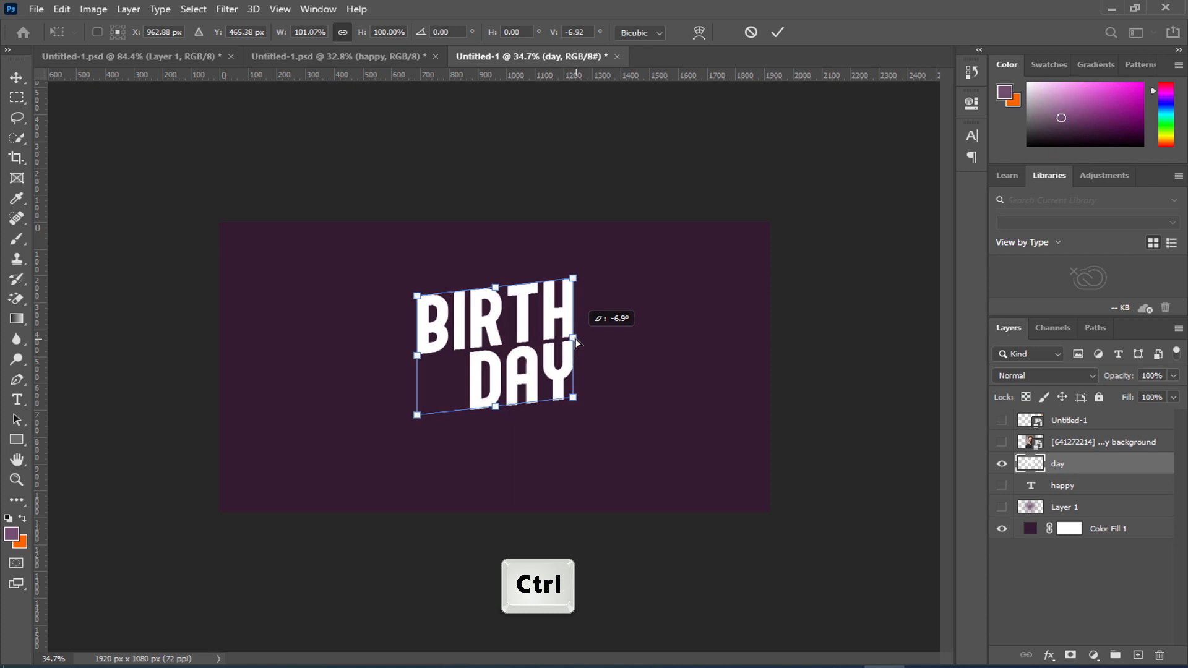
click(777, 32)
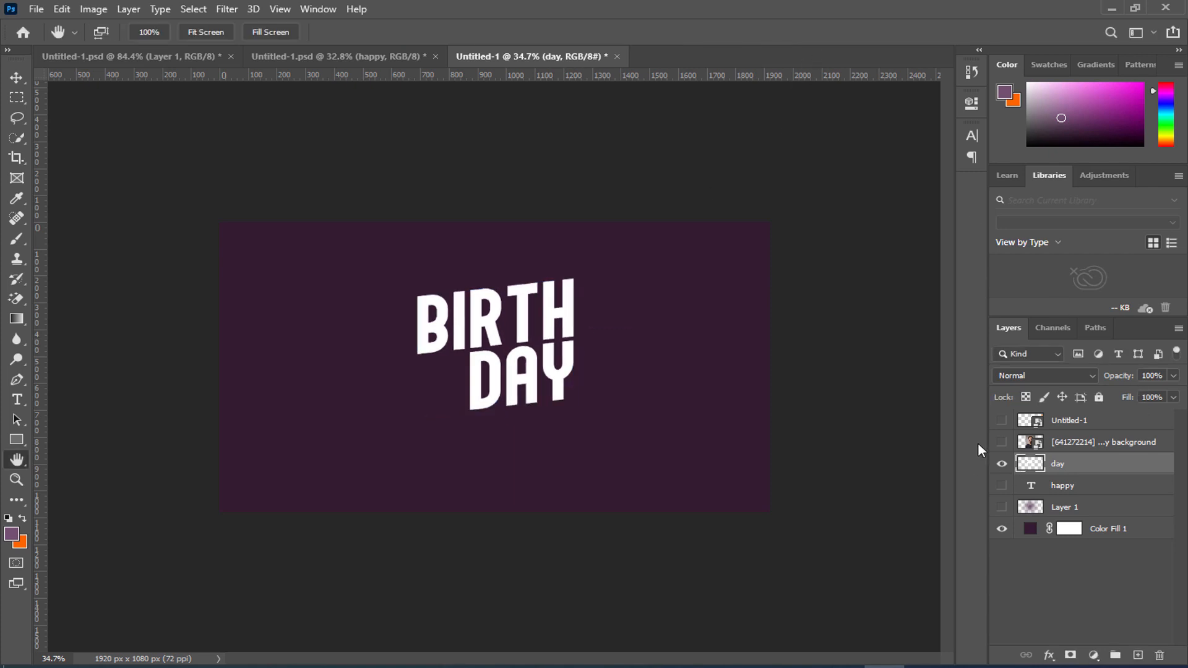
key(ctrl+t)
drag(535, 353, 536, 364)
click(777, 32)
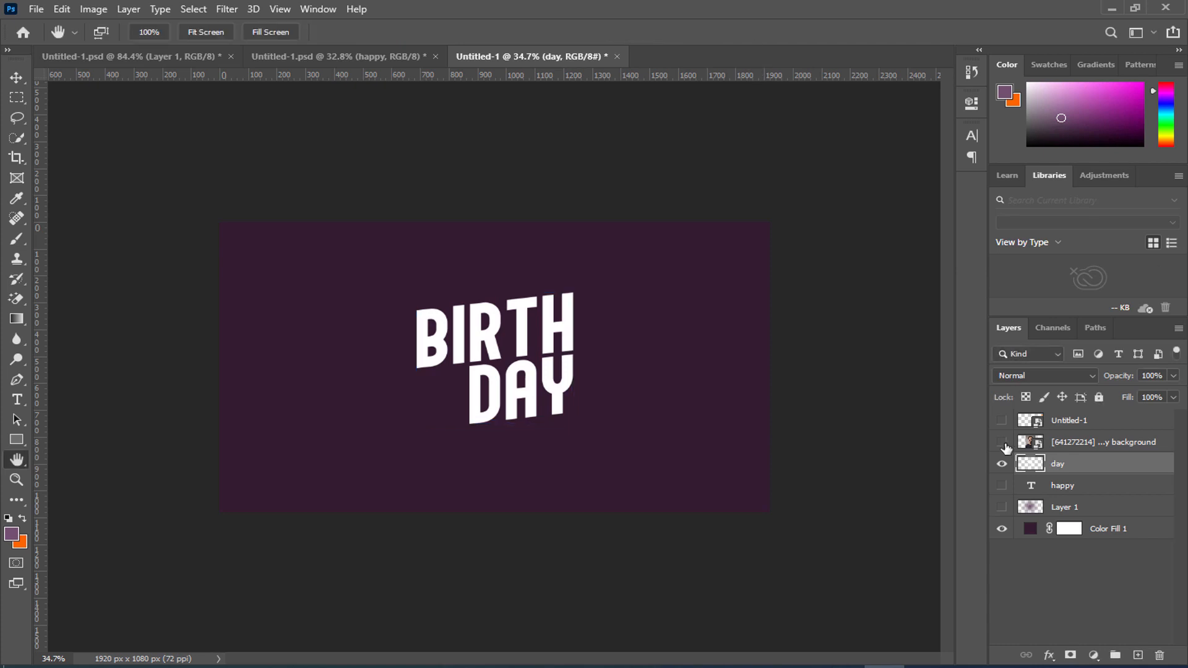
- Show the hidden portrait photo layer, select its subject, and mask out the gray background with a layer mask
click(1002, 442)
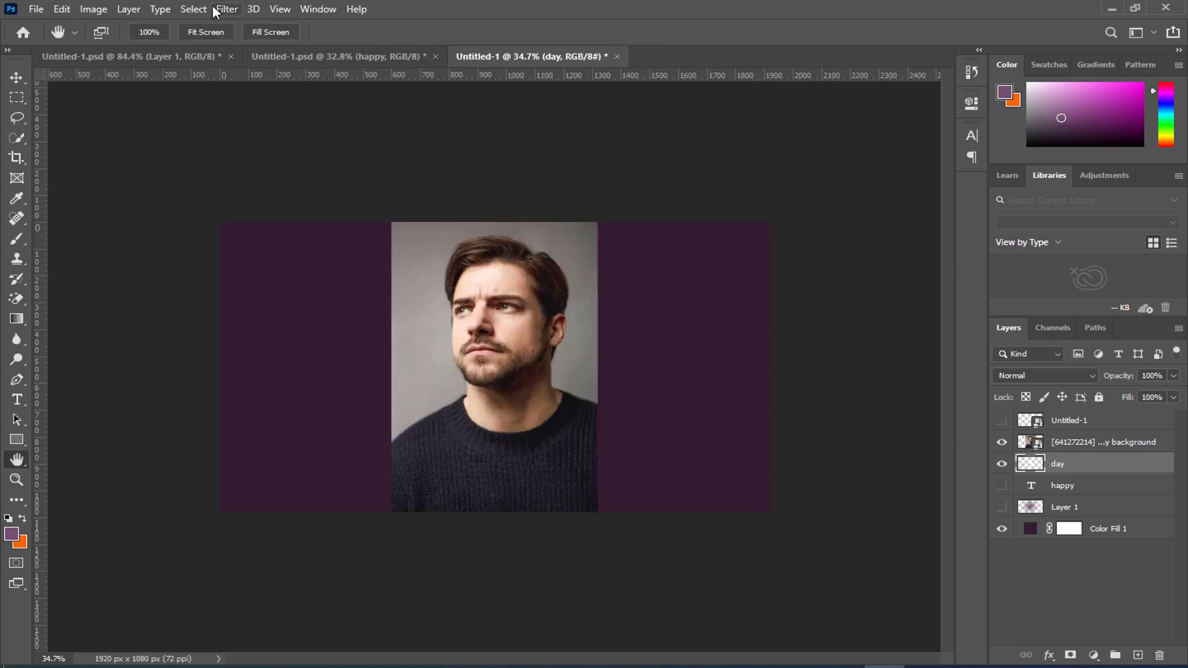
click(191, 13)
click(170, 22)
click(184, 9)
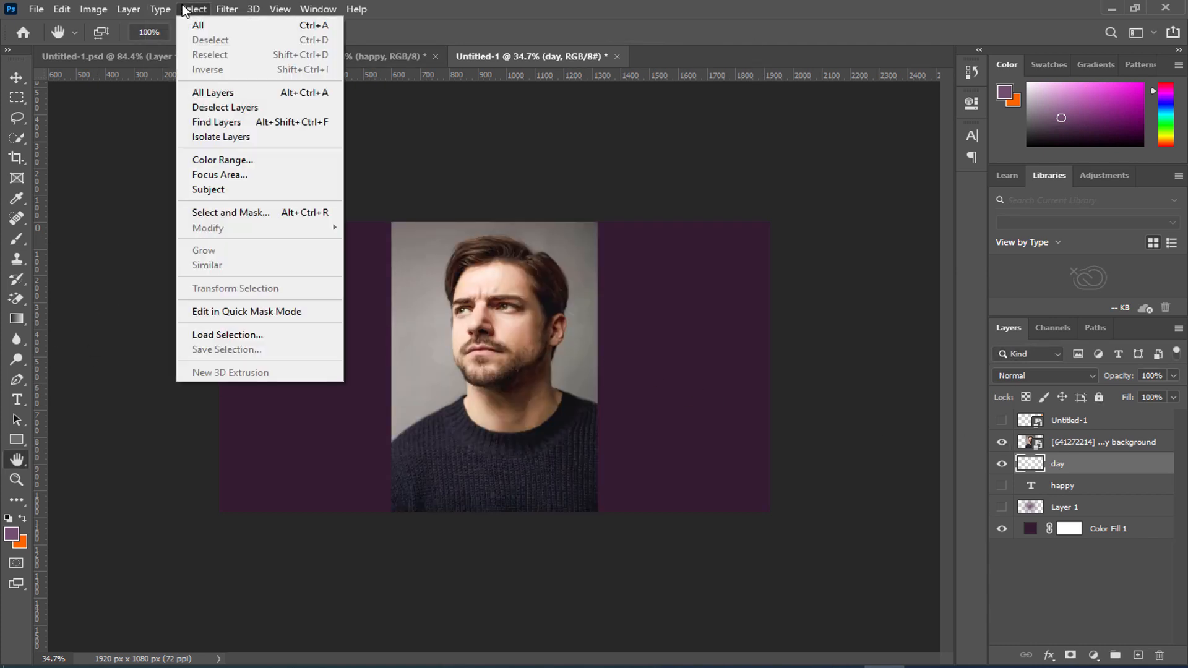
click(184, 9)
click(1068, 443)
click(193, 9)
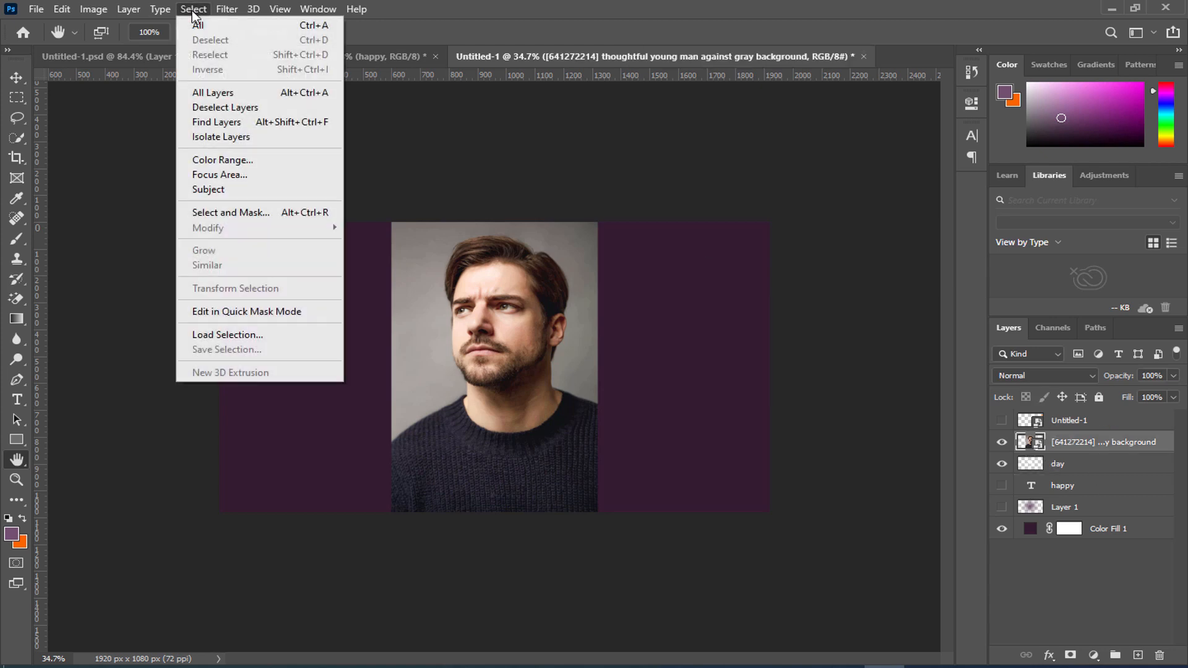
click(227, 189)
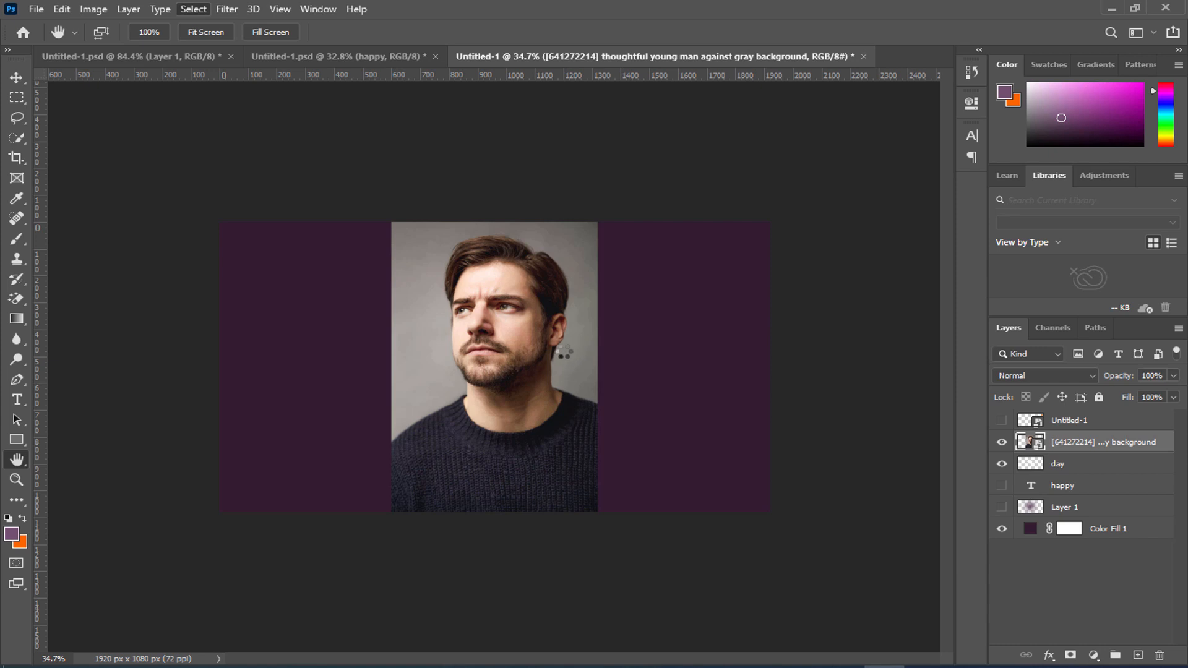
click(1070, 655)
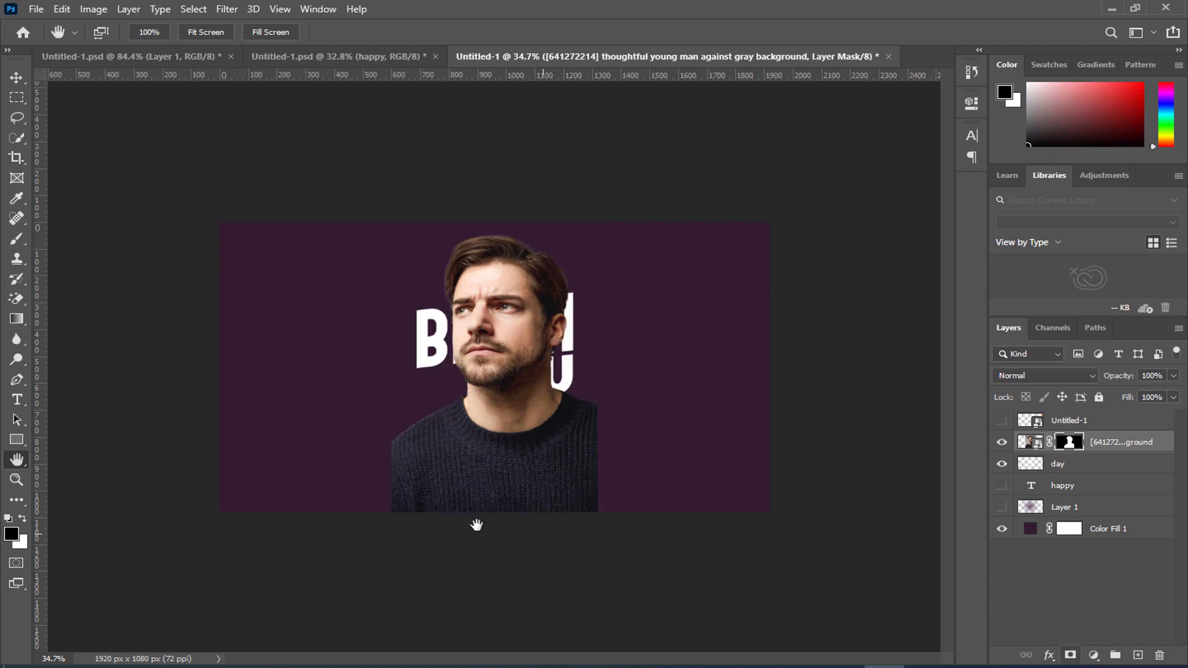
- Lower the masked portrait layer's opacity to 54% so the lettering beneath shows through
double_click(13, 464)
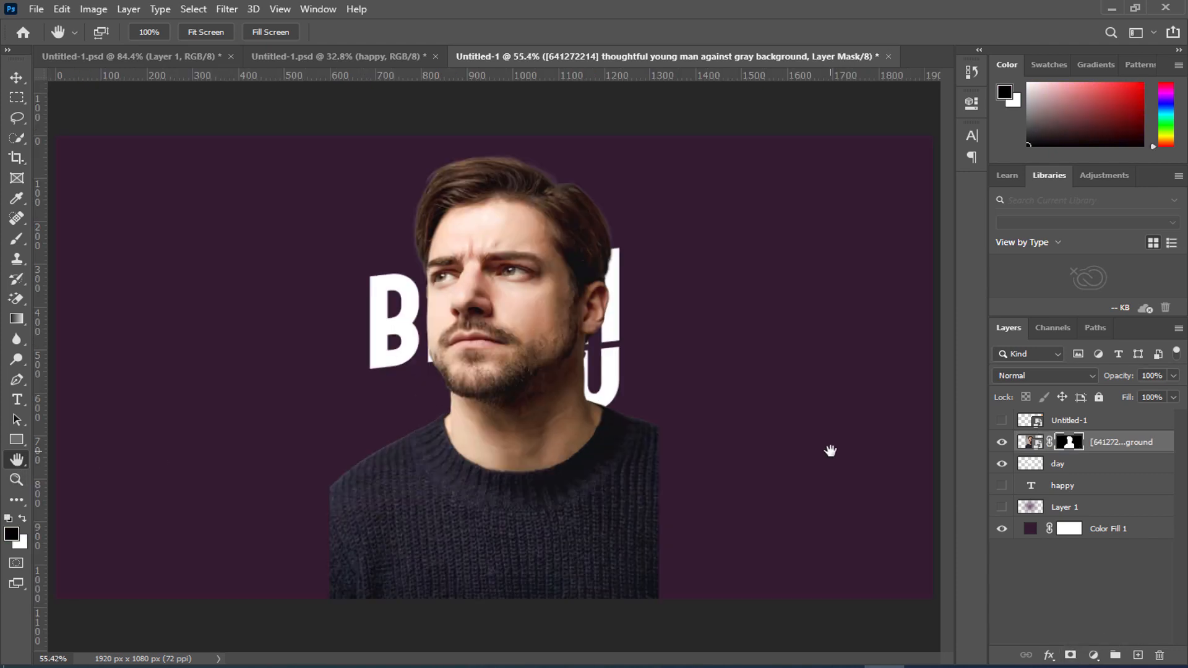
click(1038, 374)
click(1156, 375)
click(1174, 375)
drag(1176, 393, 1140, 393)
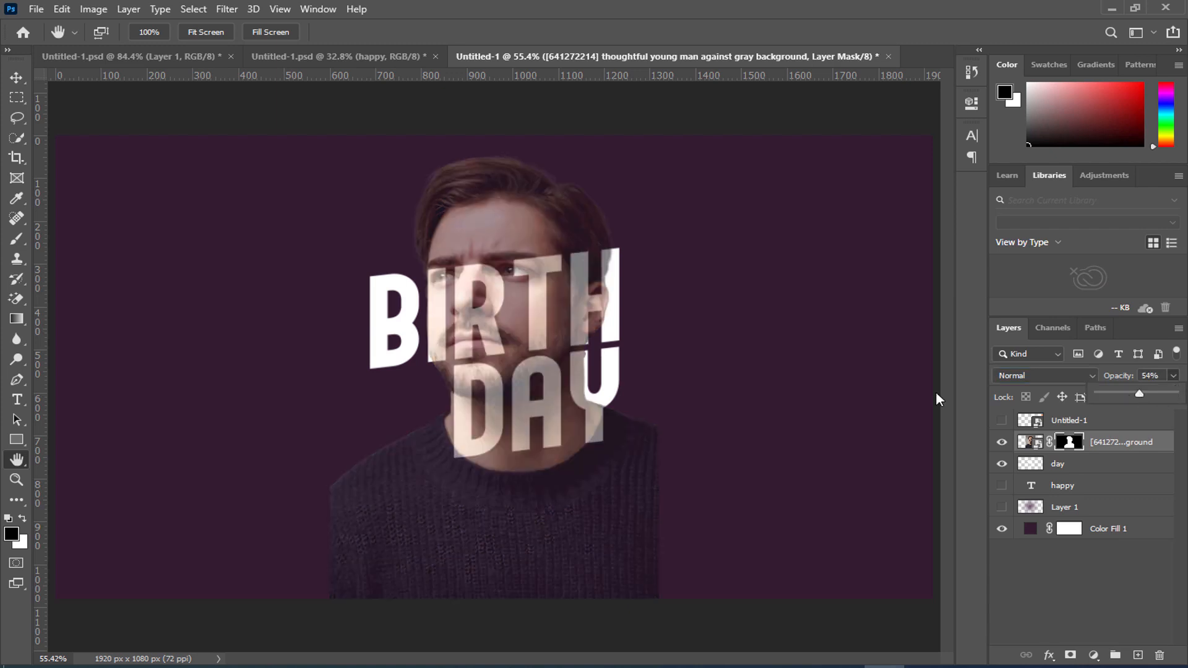
- Scale the masked portrait down proportionally to about 67% and move it so the ear and neck sit over the H of BIRTH
scroll(644, 358, up, 2)
click(15, 77)
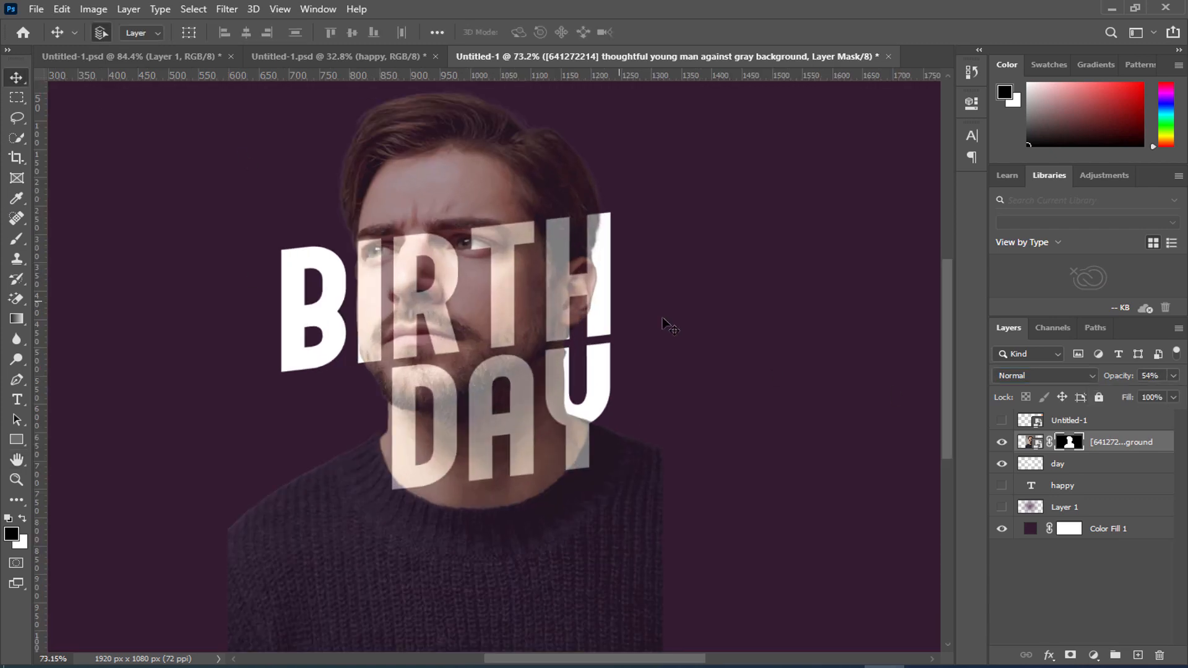
key(ctrl+t)
mouse_move(618, 417)
mouse_down()
mouse_move(671, 417)
mouse_move(662, 392)
mouse_move(626, 419)
mouse_up()
scroll(588, 260, up, 3)
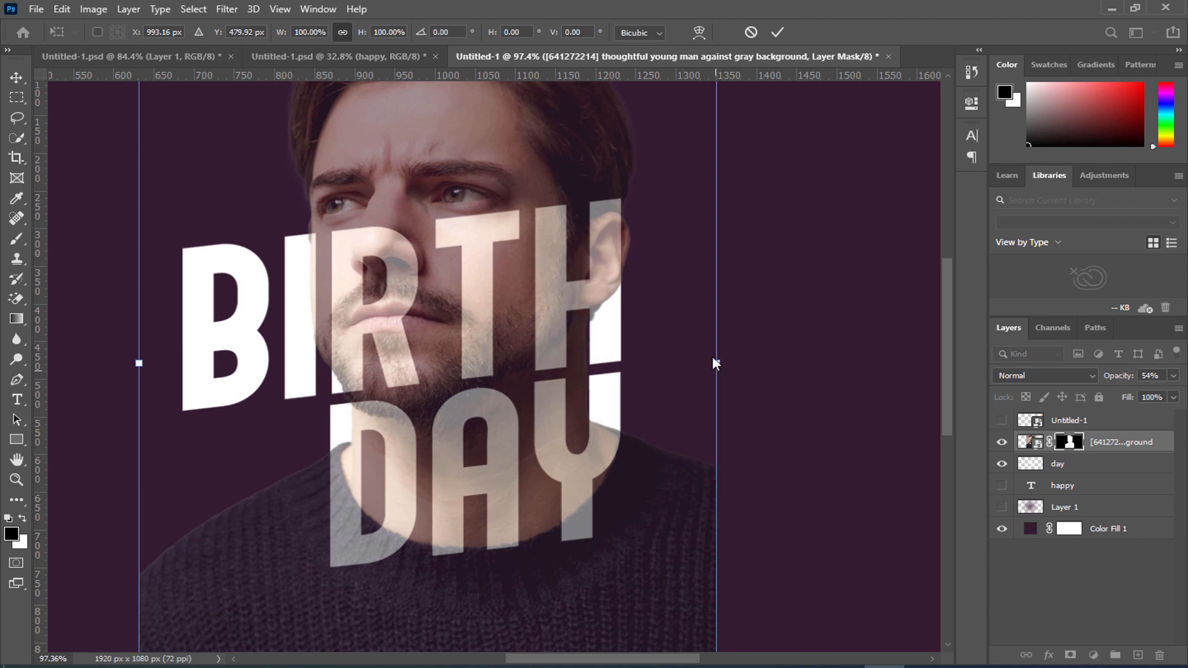
drag(716, 363, 615, 346)
drag(703, 320, 632, 354)
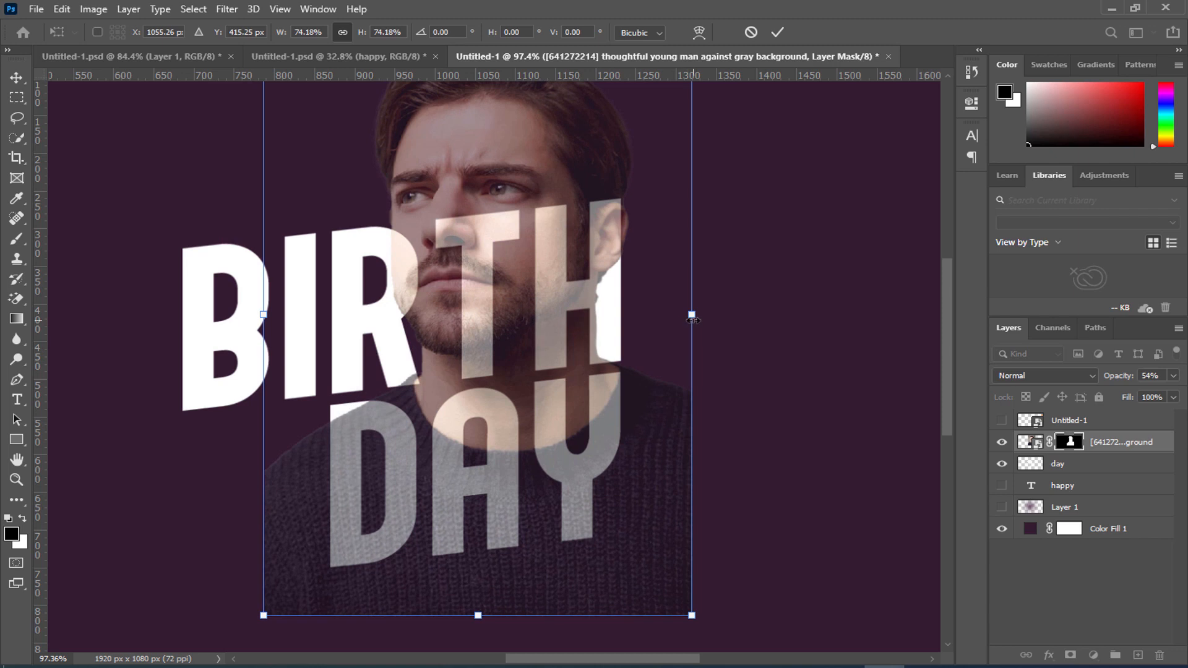
drag(693, 320, 618, 328)
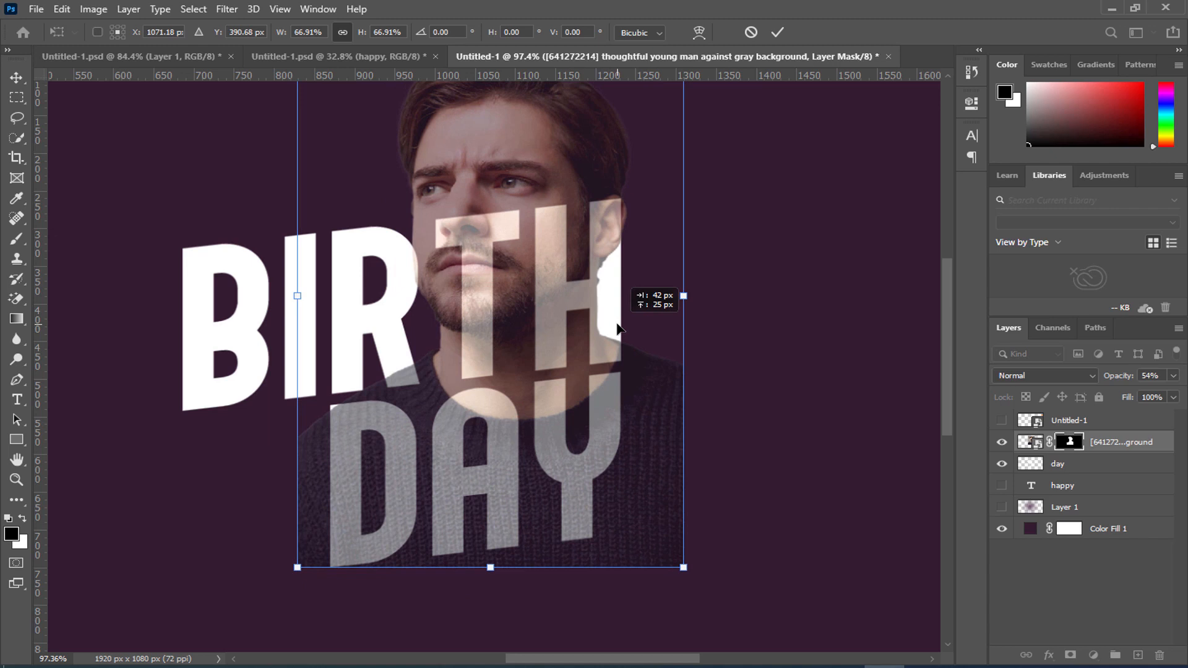
drag(617, 325, 617, 325)
scroll(616, 325, up, 5)
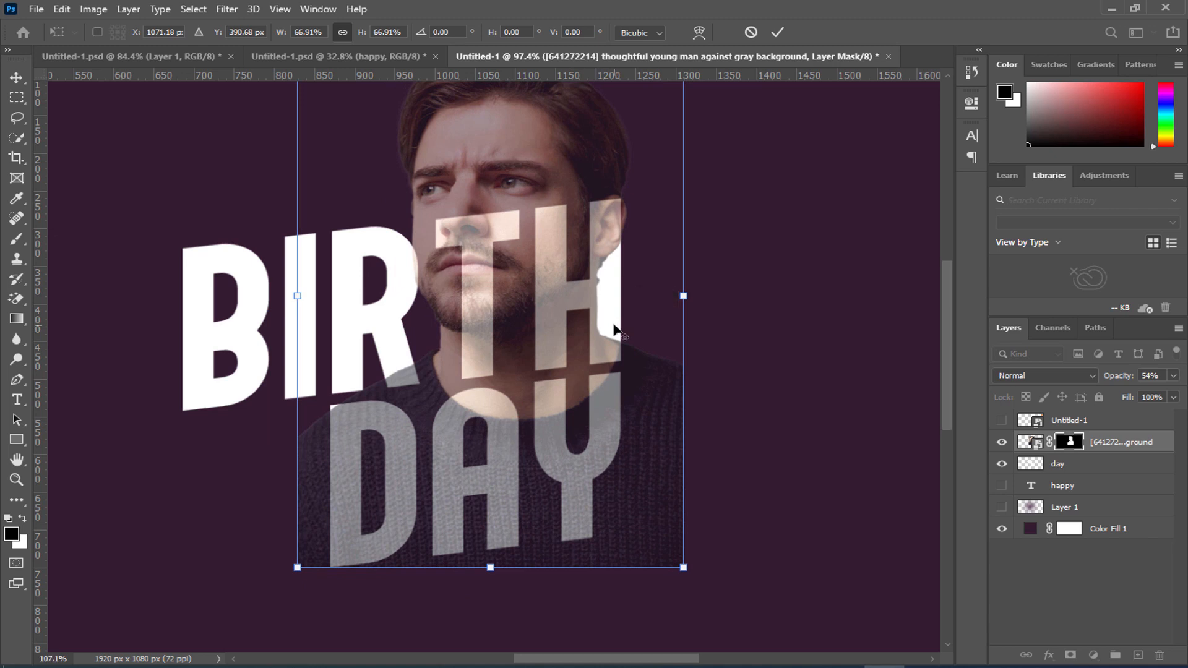
- Nudge the scaled portrait down about 7 px to fine-tune its fit over the lettering and apply the transform
drag(657, 278, 635, 437)
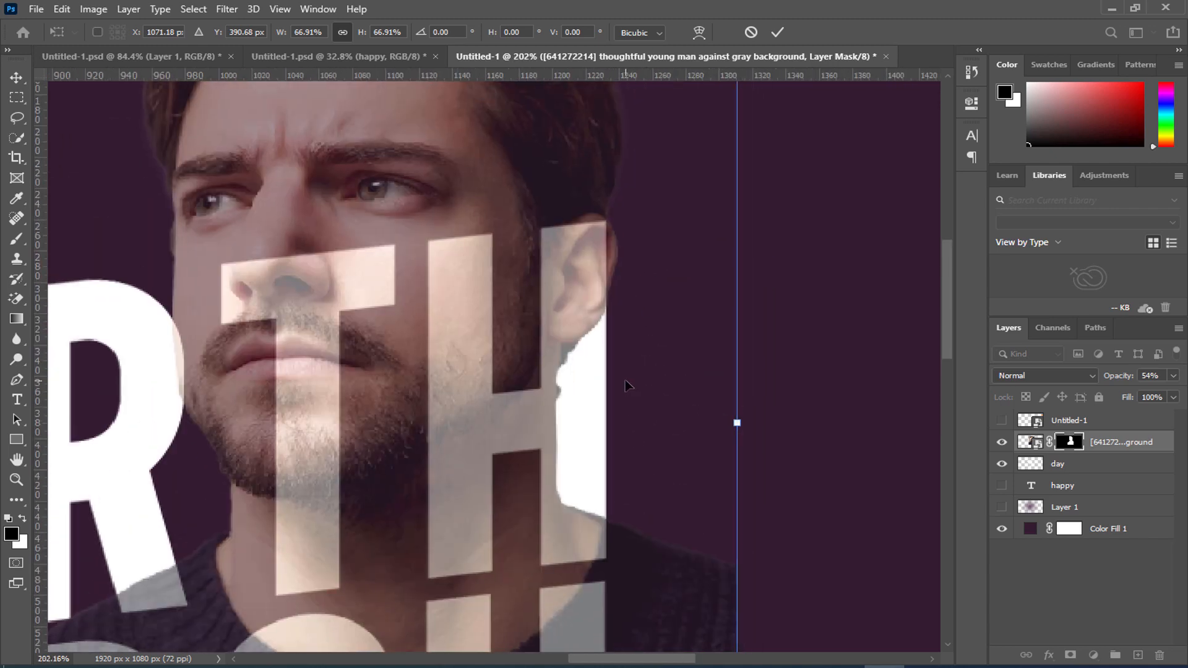
key(Down)
key(Up)
key(Up)
key(Up)
key(Up)
key(Up)
key(Up)
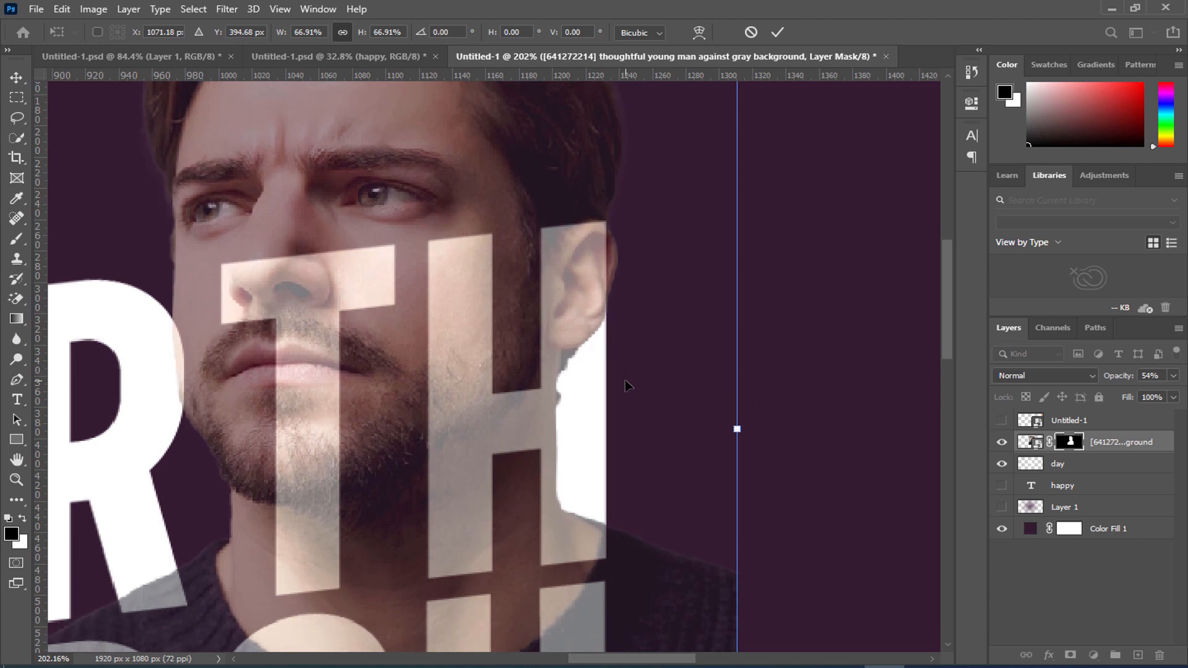
key(Down)
key(Down)
key(Down)
key(Down)
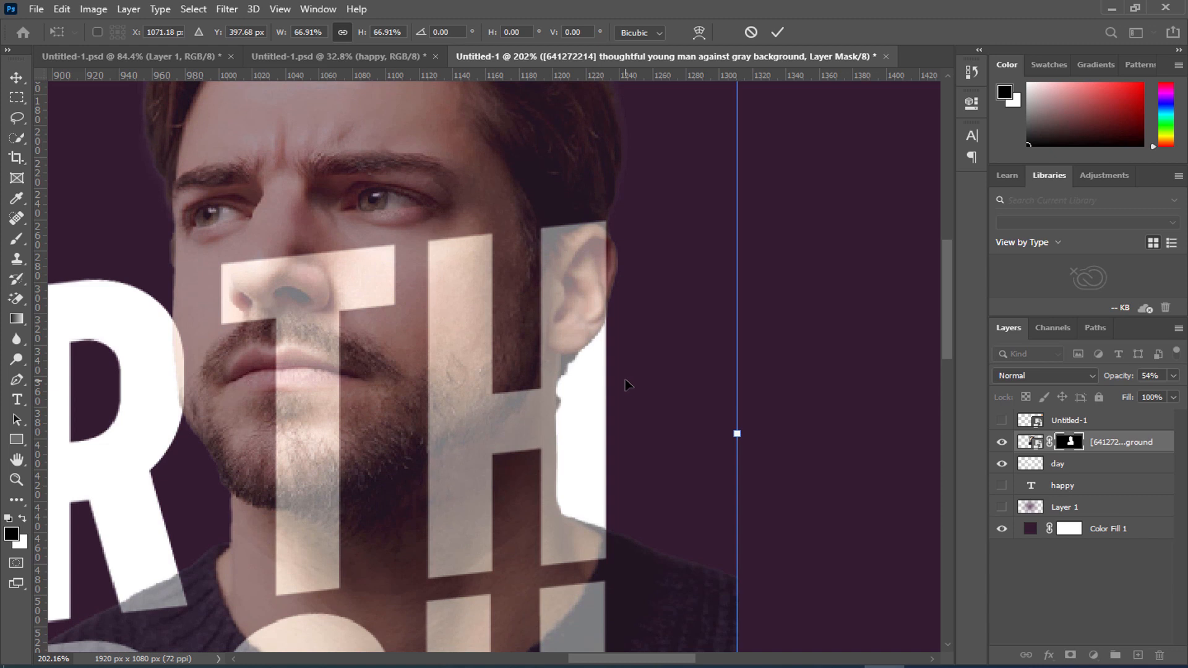
click(779, 32)
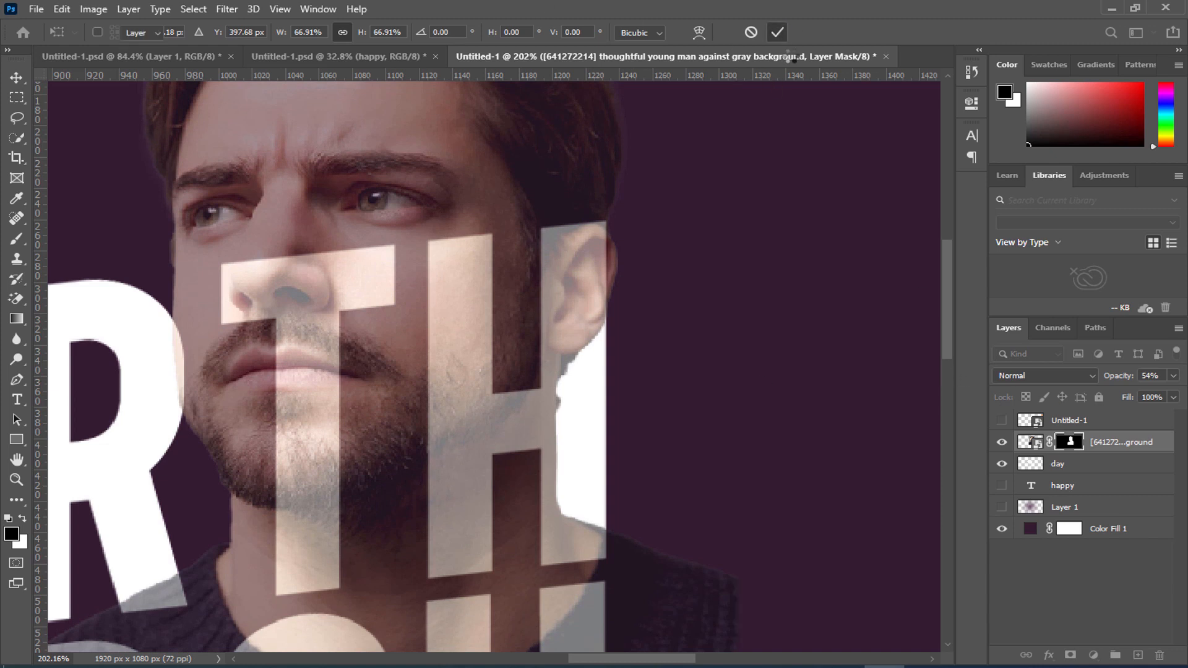
- Set the portrait layer's opacity to 100%
key(ctrl+0)
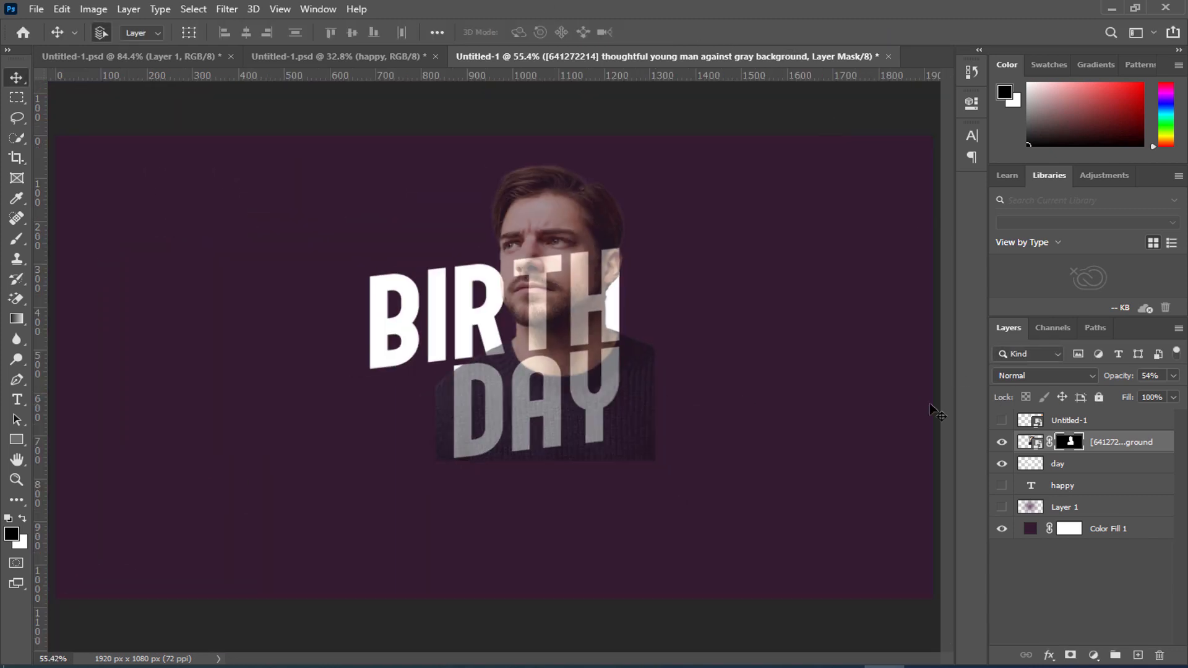
click(1173, 375)
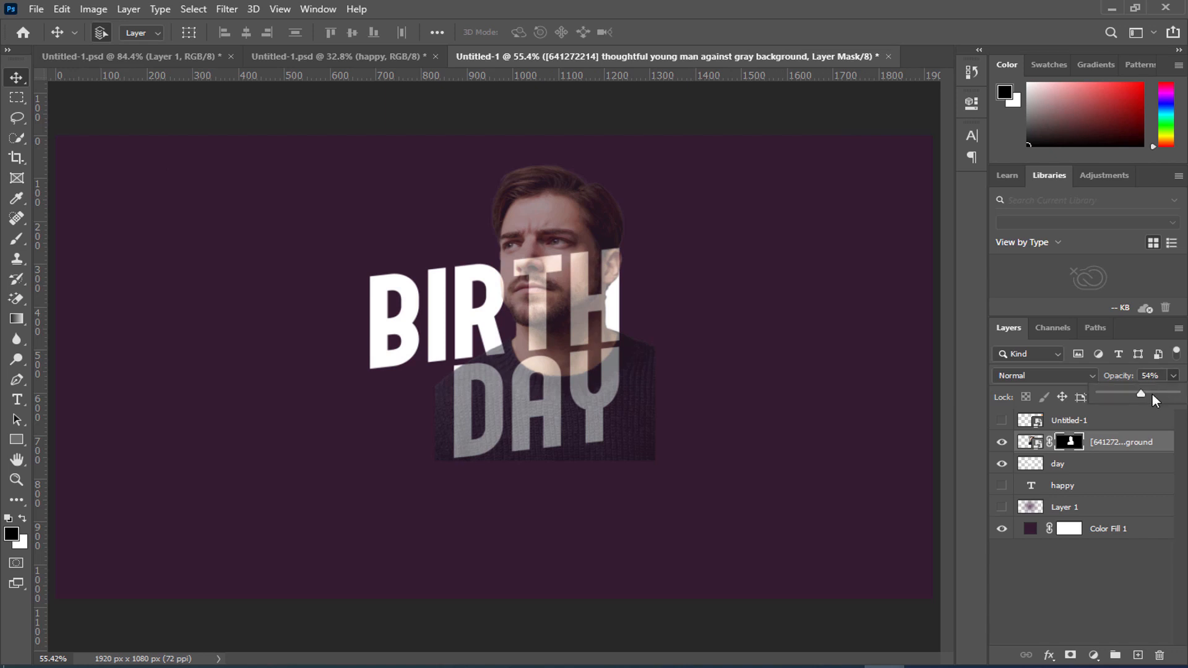
drag(1153, 398, 1176, 393)
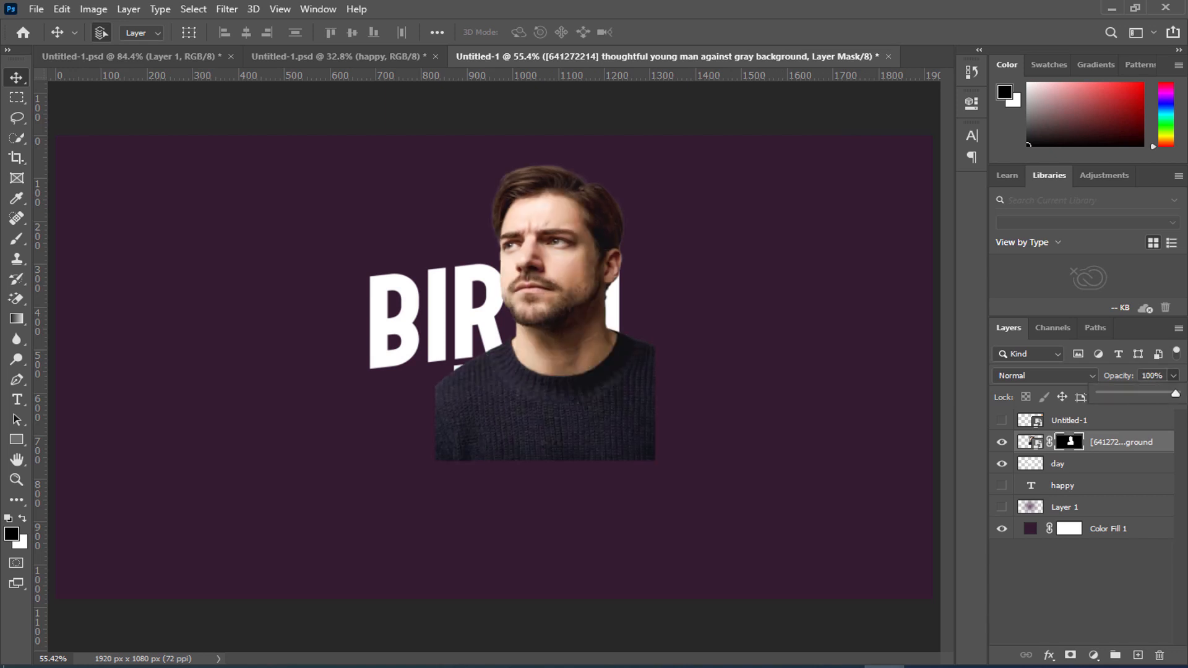
- Load the merged BIRTH DAY lettering as a selection and invert it, keeping the portrait layer mask active
key(ctrl)
ctrl+click(1033, 471)
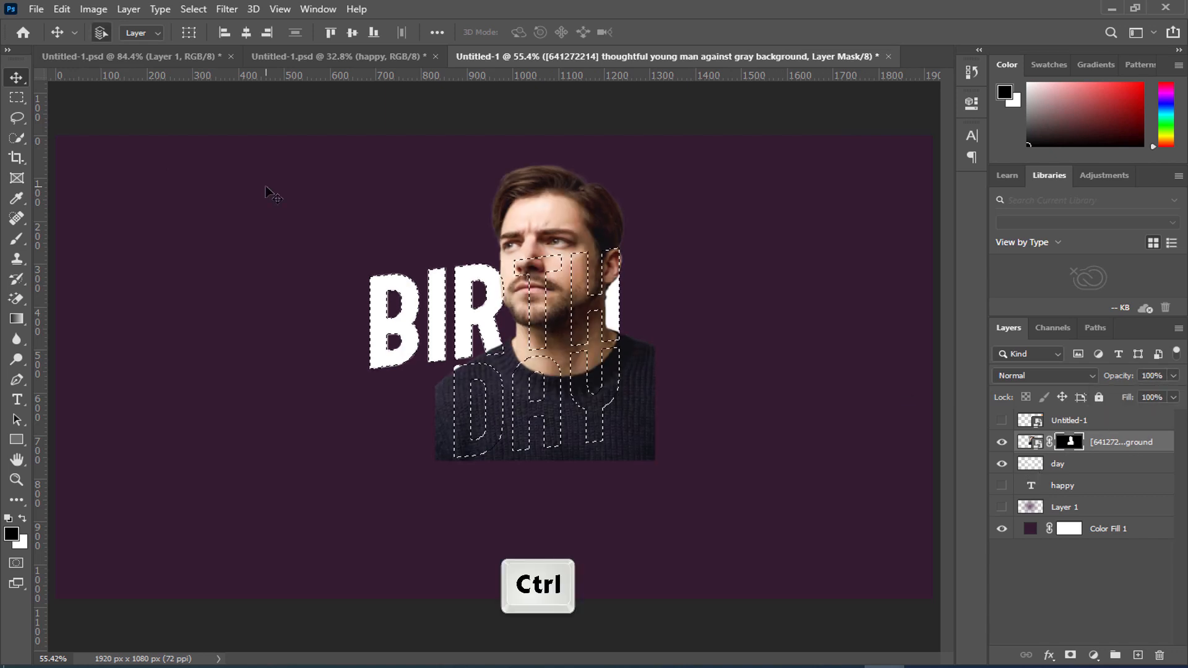
click(192, 8)
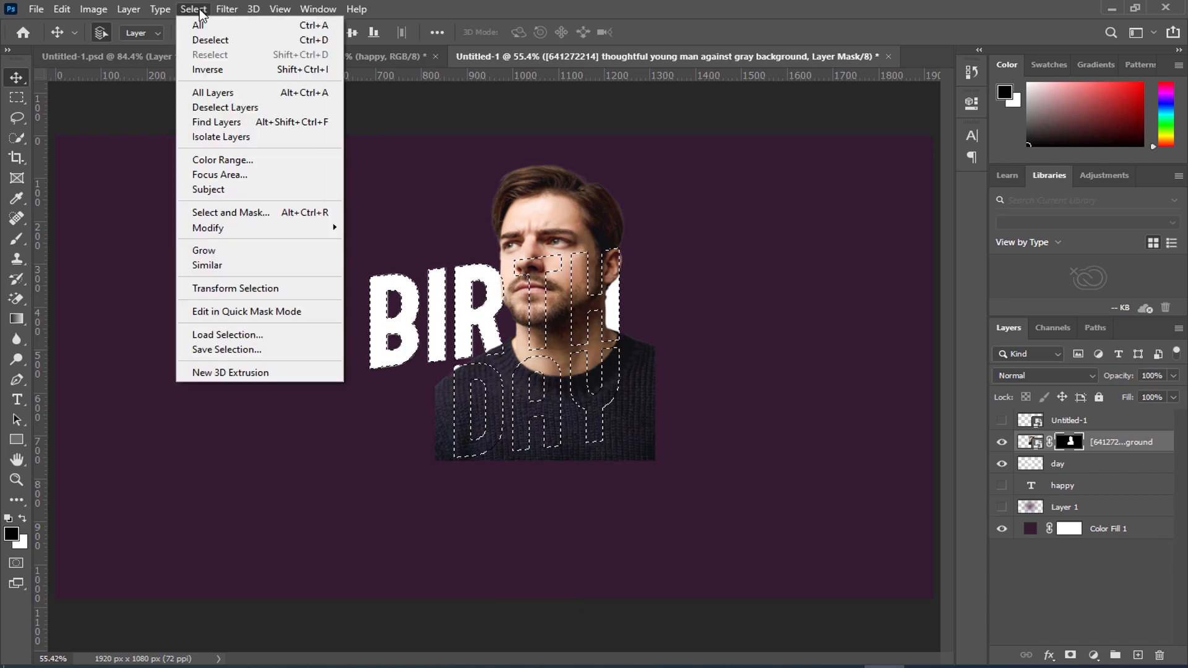
click(207, 69)
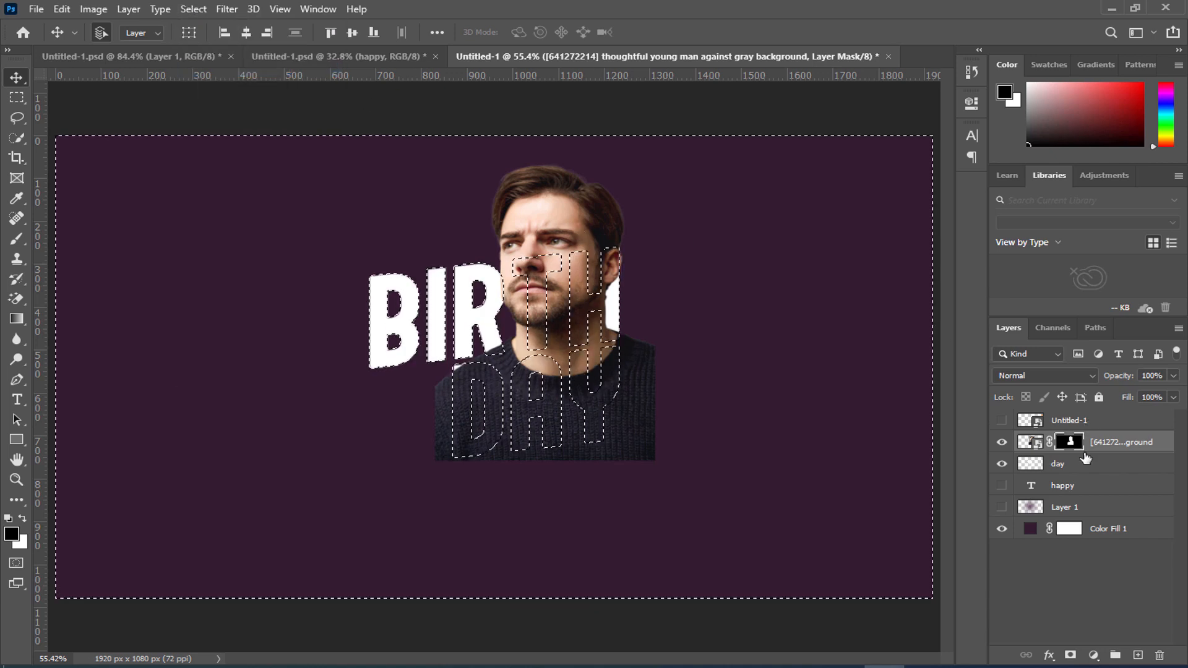
- Paint black on the portrait mask with a 45 px hard round brush to hide the sweater outside the lettering around the Y
key(i)
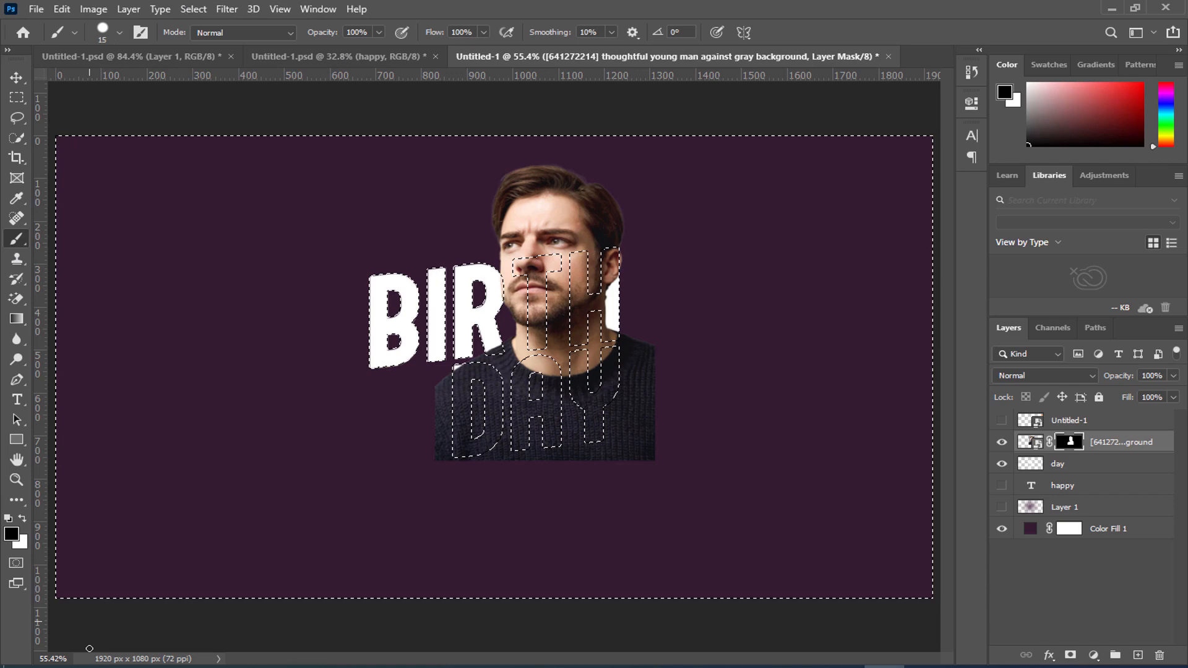
click(11, 533)
click(1061, 334)
key(b)
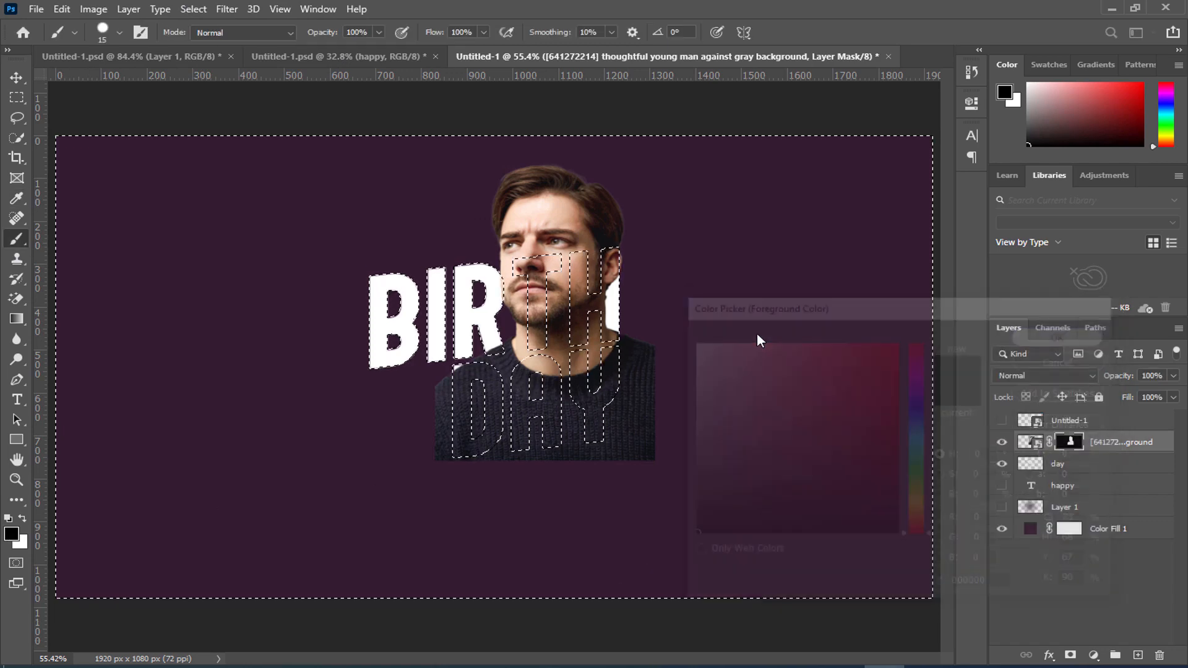
scroll(641, 297, up, 2)
scroll(641, 297, up, 4)
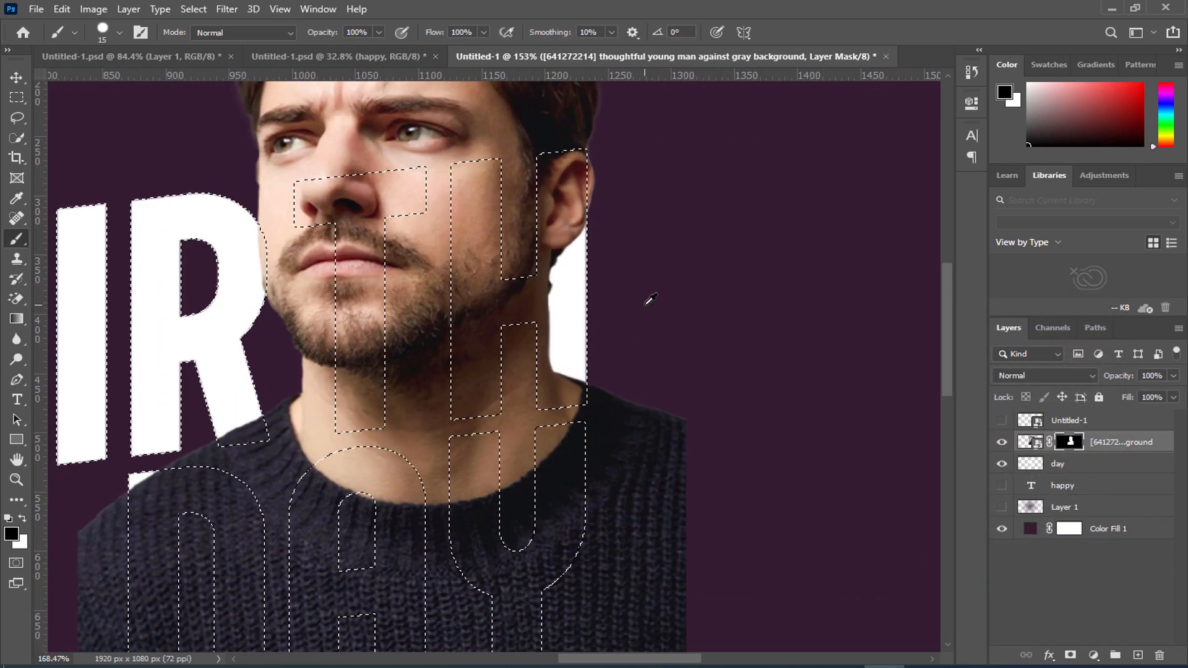
key(bracketright)
key(bracketright)
key(bracketright)
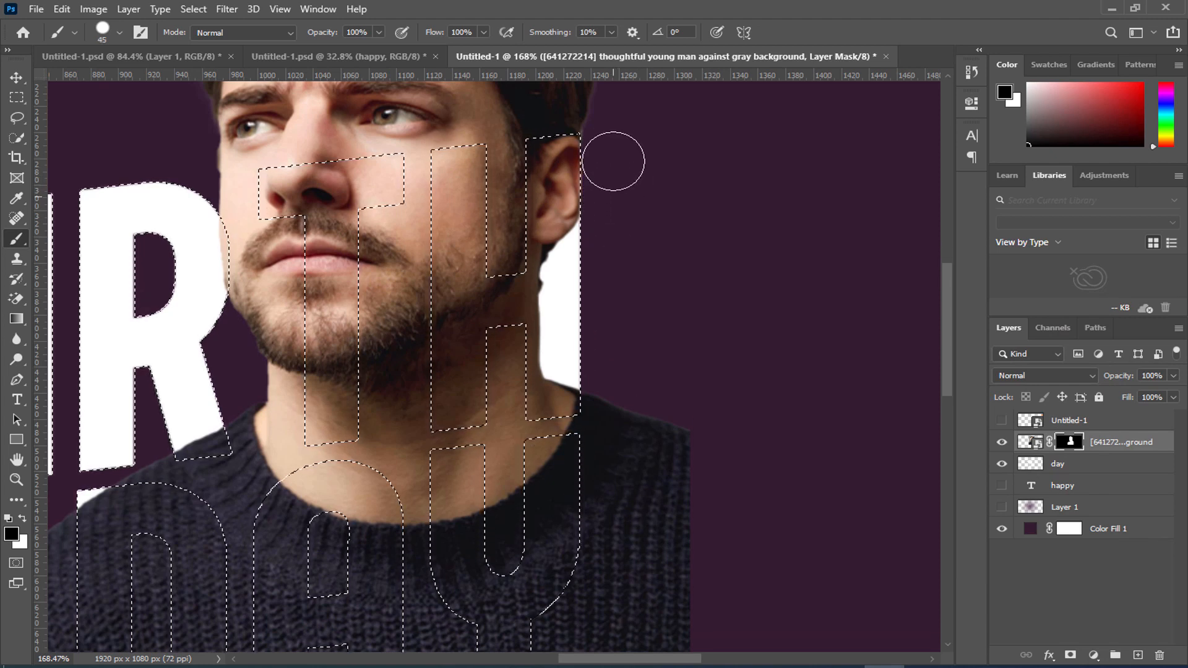
mouse_move(620, 231)
mouse_down()
mouse_move(598, 518)
mouse_move(662, 353)
mouse_up()
scroll(633, 471, down, 3)
mouse_move(665, 289)
mouse_down()
mouse_move(640, 469)
mouse_move(648, 431)
mouse_move(610, 401)
mouse_move(625, 364)
mouse_move(521, 448)
mouse_move(607, 398)
mouse_move(589, 386)
mouse_move(536, 414)
mouse_move(598, 361)
mouse_move(521, 396)
mouse_move(727, 403)
mouse_move(668, 393)
mouse_move(638, 309)
mouse_move(555, 520)
mouse_move(714, 405)
mouse_move(636, 440)
mouse_move(418, 458)
mouse_move(625, 484)
mouse_move(602, 563)
mouse_move(665, 521)
mouse_move(390, 516)
mouse_up()
- Enlarge the brush to 77 px and mask out the remaining sweater around, below and inside the letters of DAY
right_click(538, 511)
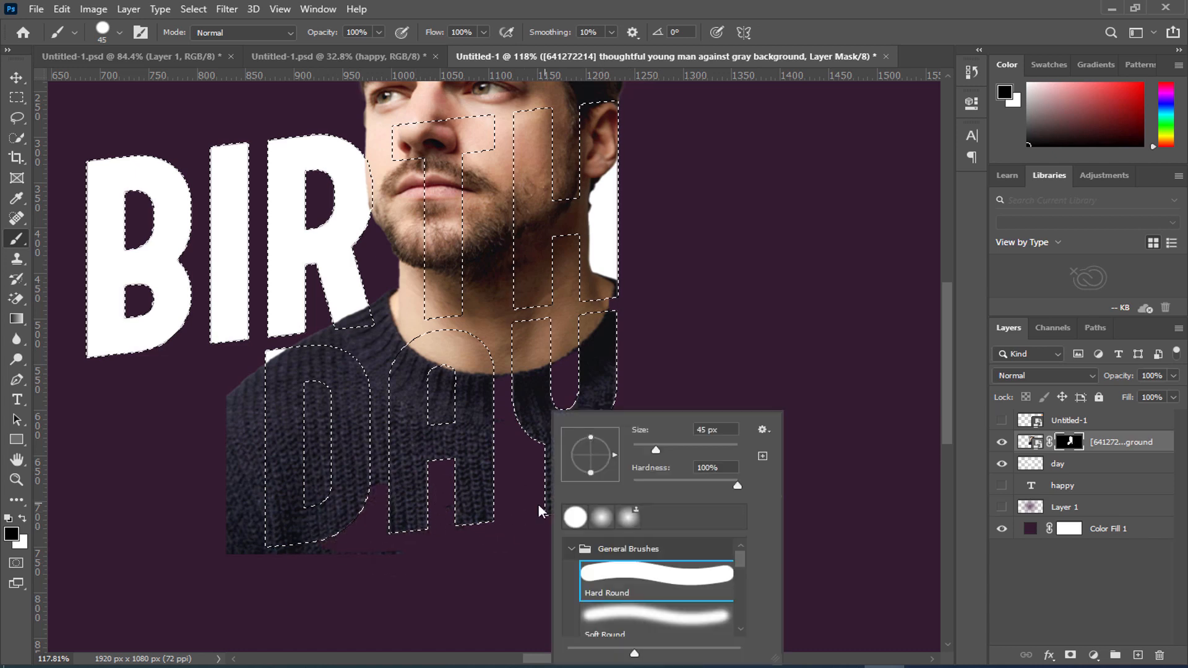
drag(656, 451, 671, 451)
mouse_move(464, 446)
mouse_down()
mouse_move(423, 427)
mouse_move(450, 424)
mouse_move(419, 402)
mouse_move(447, 408)
mouse_move(416, 394)
mouse_move(509, 453)
mouse_move(253, 456)
mouse_move(411, 414)
mouse_move(311, 425)
mouse_move(343, 489)
mouse_move(240, 483)
mouse_move(175, 568)
mouse_move(189, 413)
mouse_move(352, 442)
mouse_move(326, 398)
mouse_up()
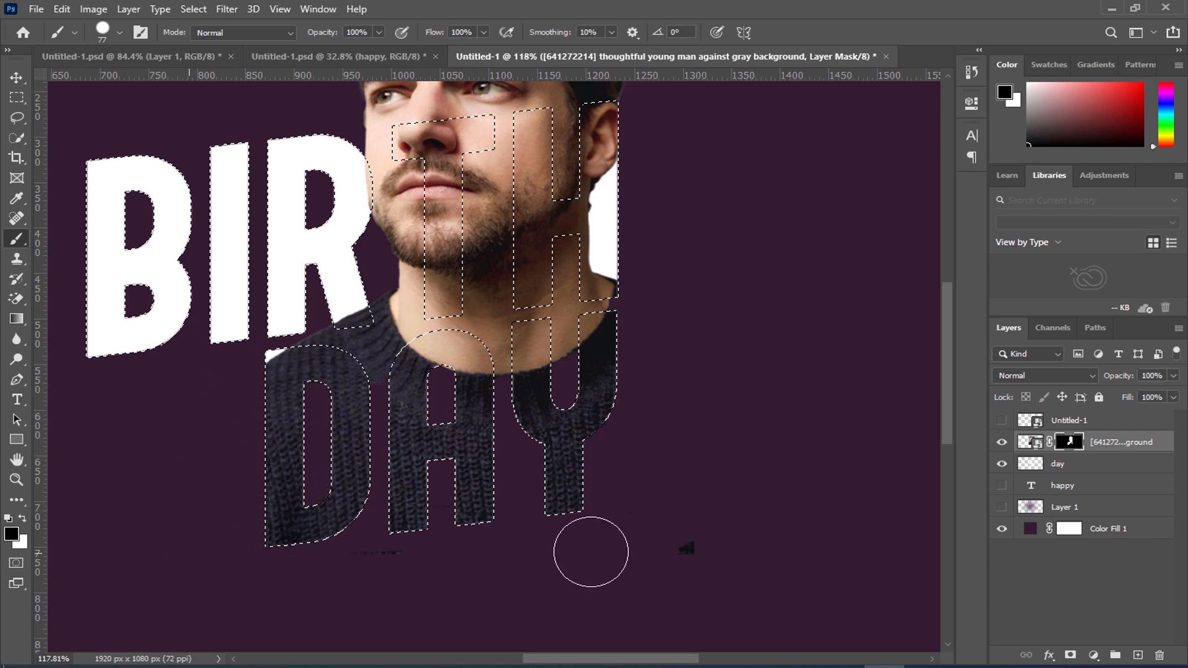
mouse_move(591, 552)
mouse_down()
mouse_move(509, 556)
mouse_move(654, 519)
mouse_move(664, 495)
mouse_move(625, 460)
mouse_move(468, 437)
mouse_move(362, 379)
mouse_up()
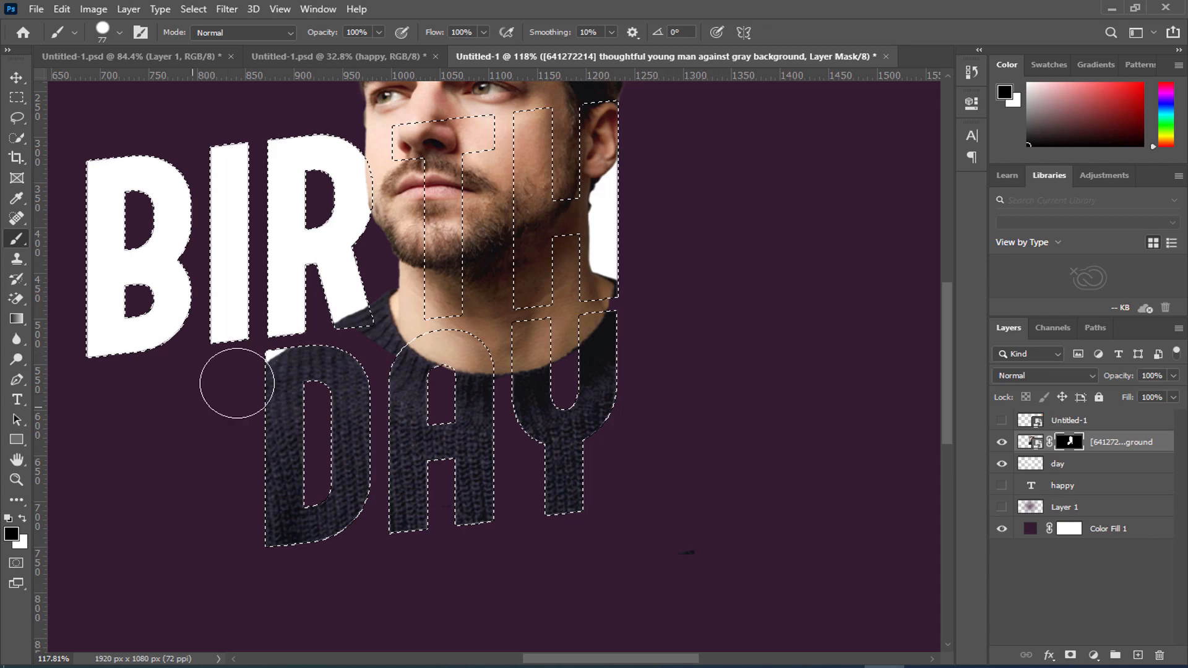
drag(237, 383, 285, 391)
- Paint white on the mask to restore the shoulder between R and D, and trim the excess around it with black
scroll(312, 401, down, 5)
scroll(327, 377, up, 5)
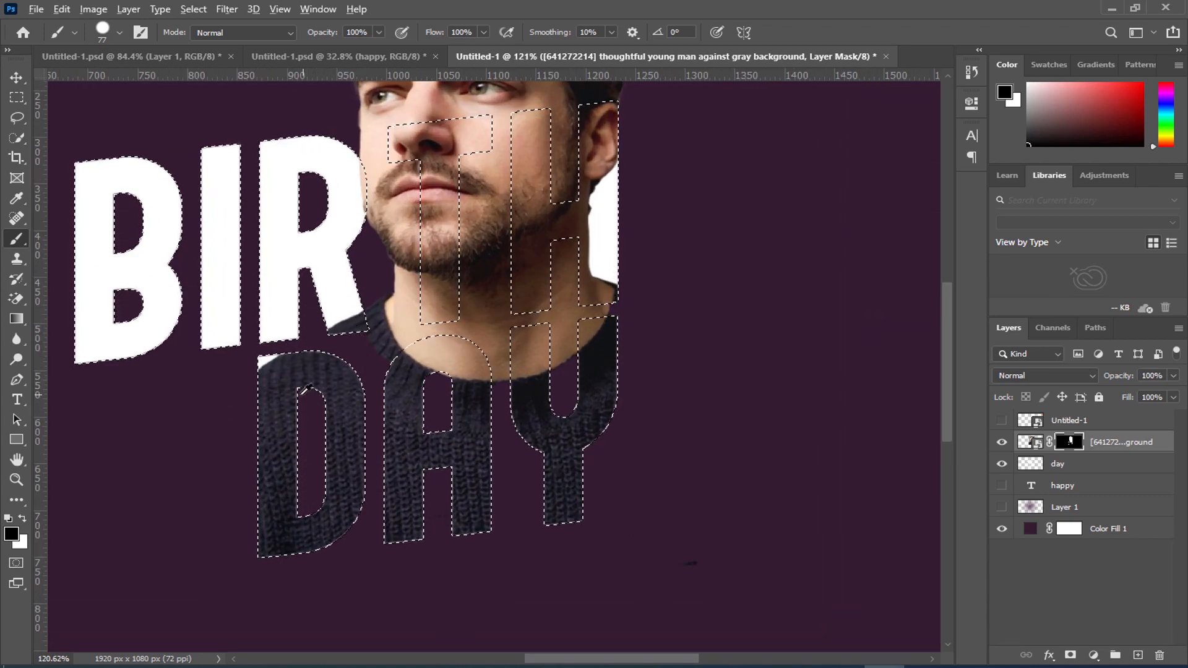
scroll(321, 339, down, 4)
scroll(401, 379, up, 4)
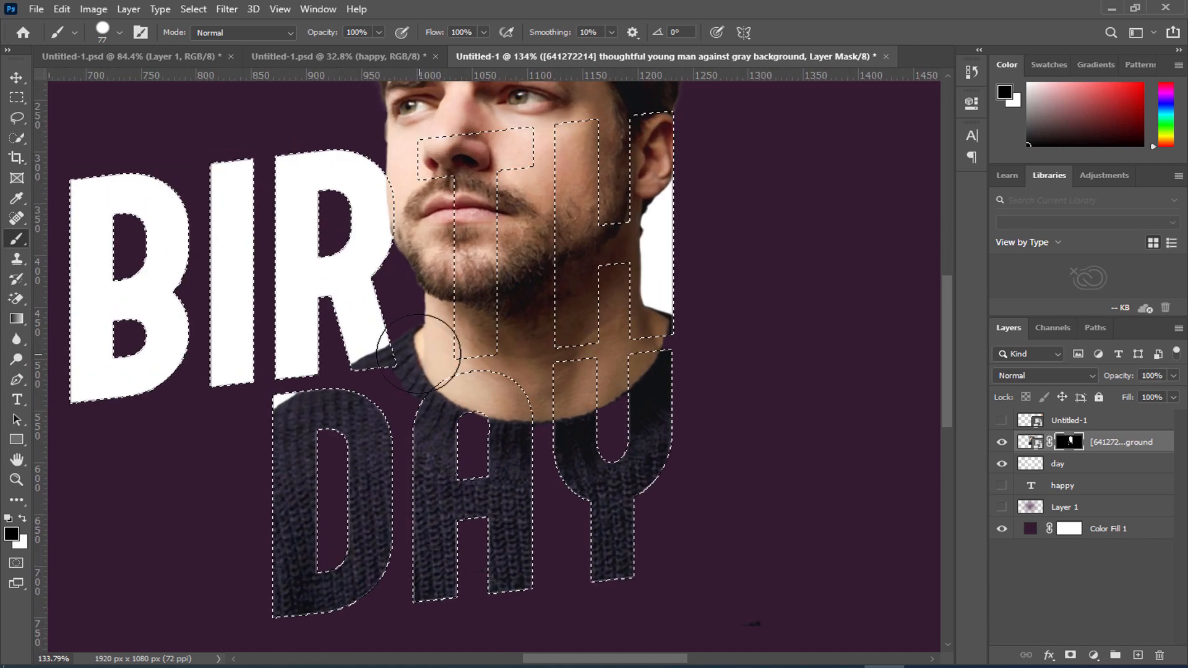
key(x)
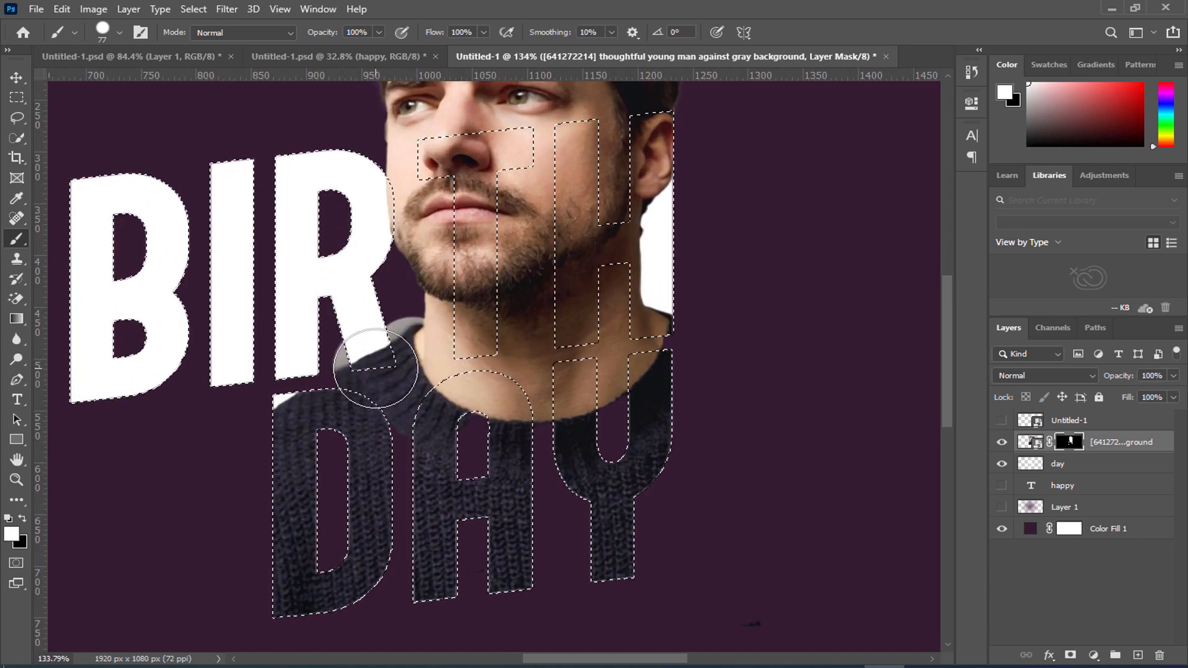
key(x)
mouse_move(433, 480)
mouse_down()
mouse_move(315, 437)
mouse_move(353, 449)
mouse_move(295, 379)
mouse_move(344, 315)
mouse_up()
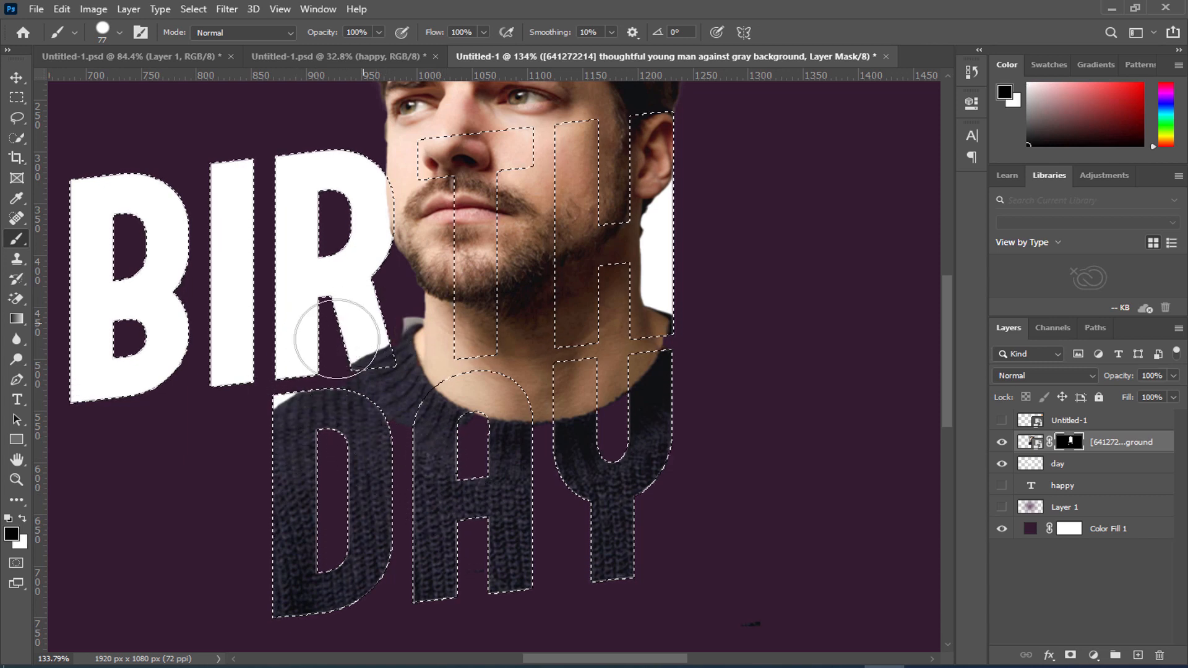
- Reduce the brush to 10 px and paint black on the mask along the shoulder edge beside the R
right_click(390, 410)
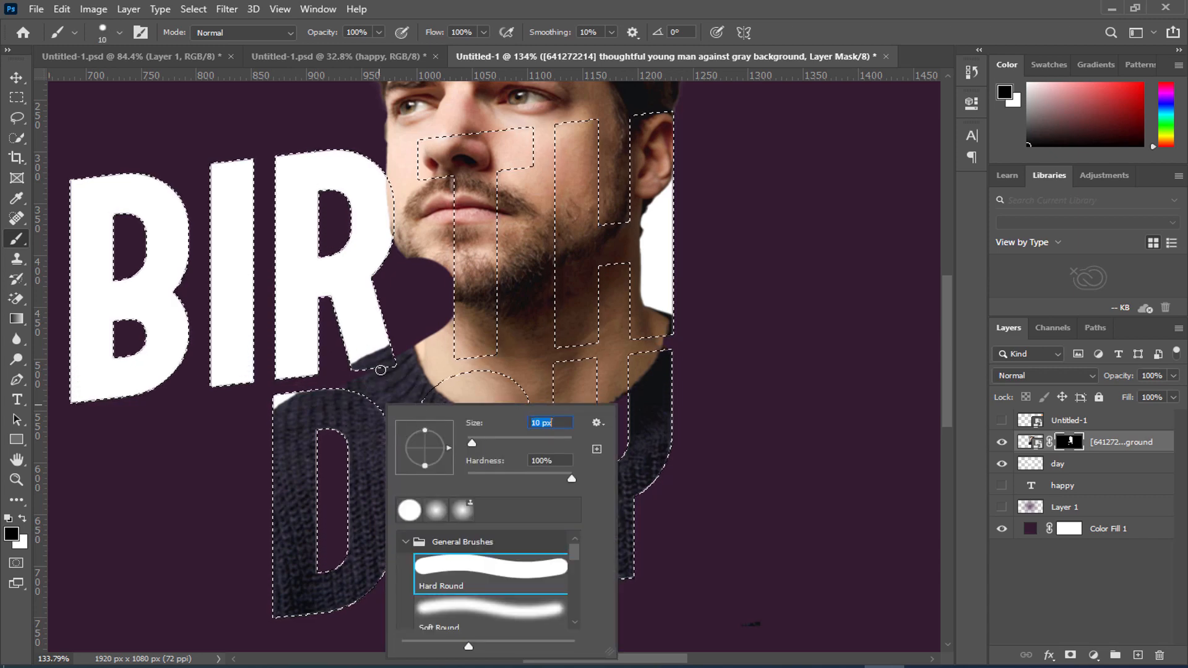
key(Return)
key(Return)
key(Return)
- Paint white on the mask with a 69 px brush to bring back the jaw, neck edge and shoulder beside the R
key(x)
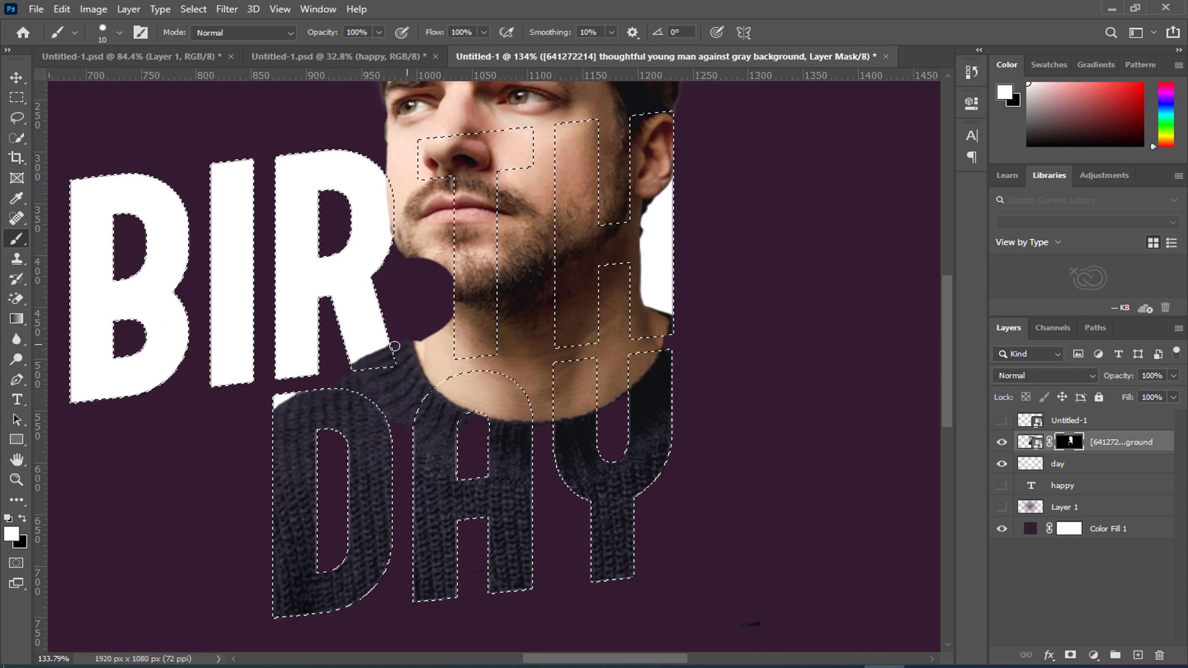
right_click(465, 313)
key(Return)
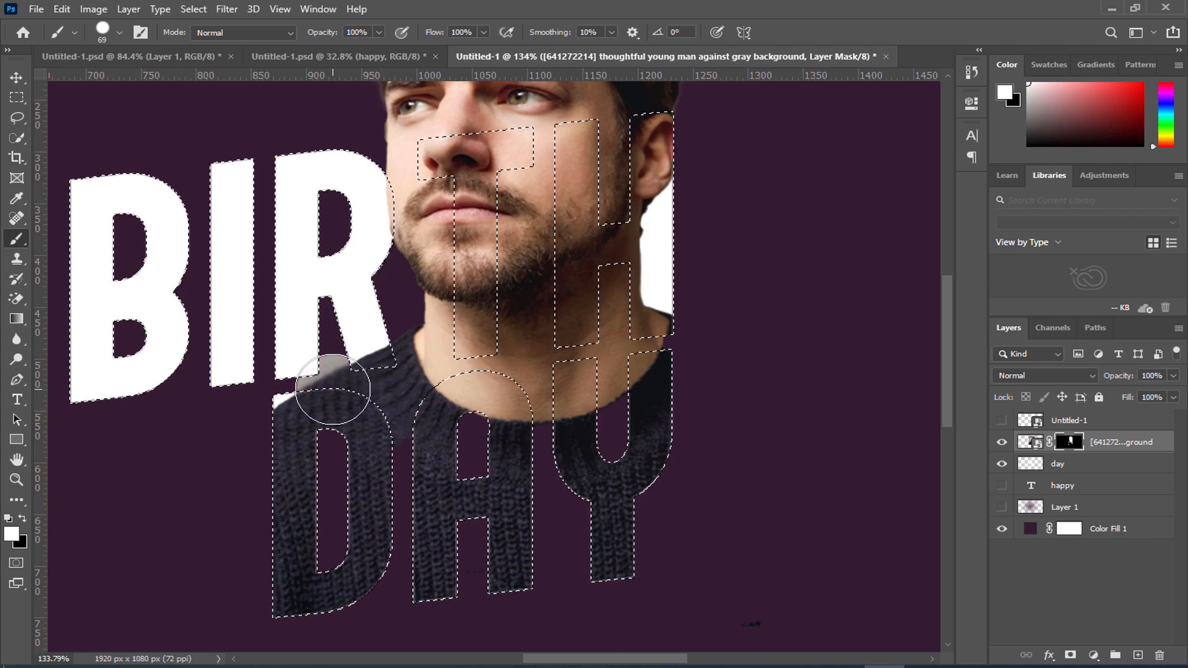
- Alternate black and white painting on the mask to clean up the sweater inside the D and between D and A
key(x)
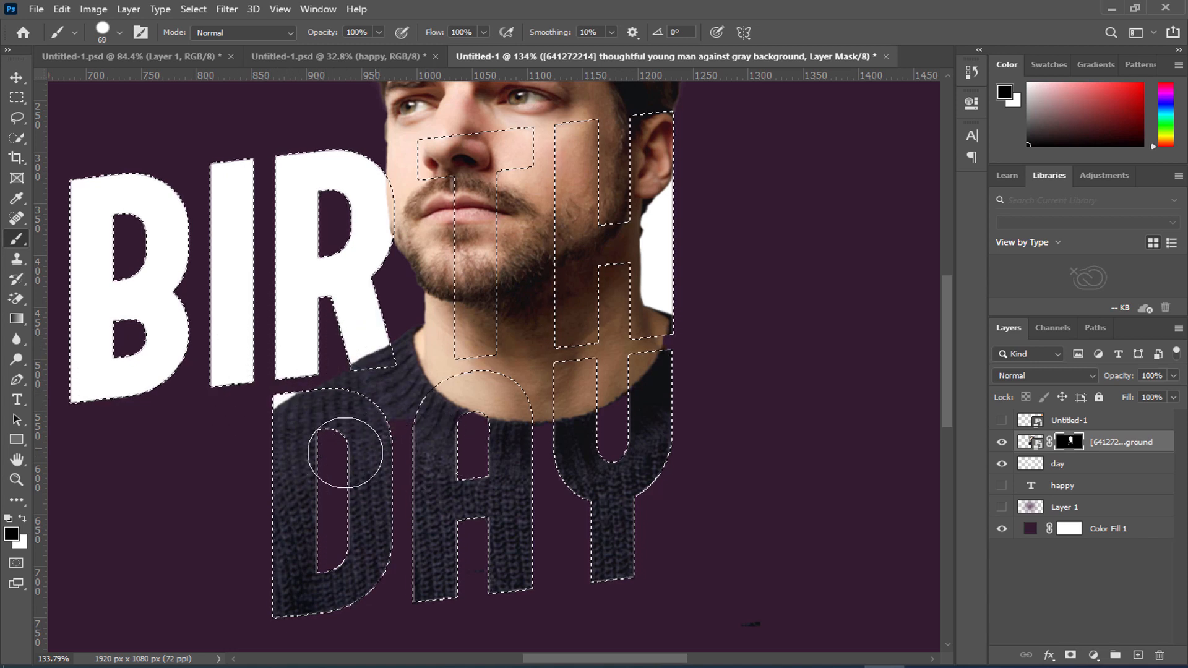
key(x)
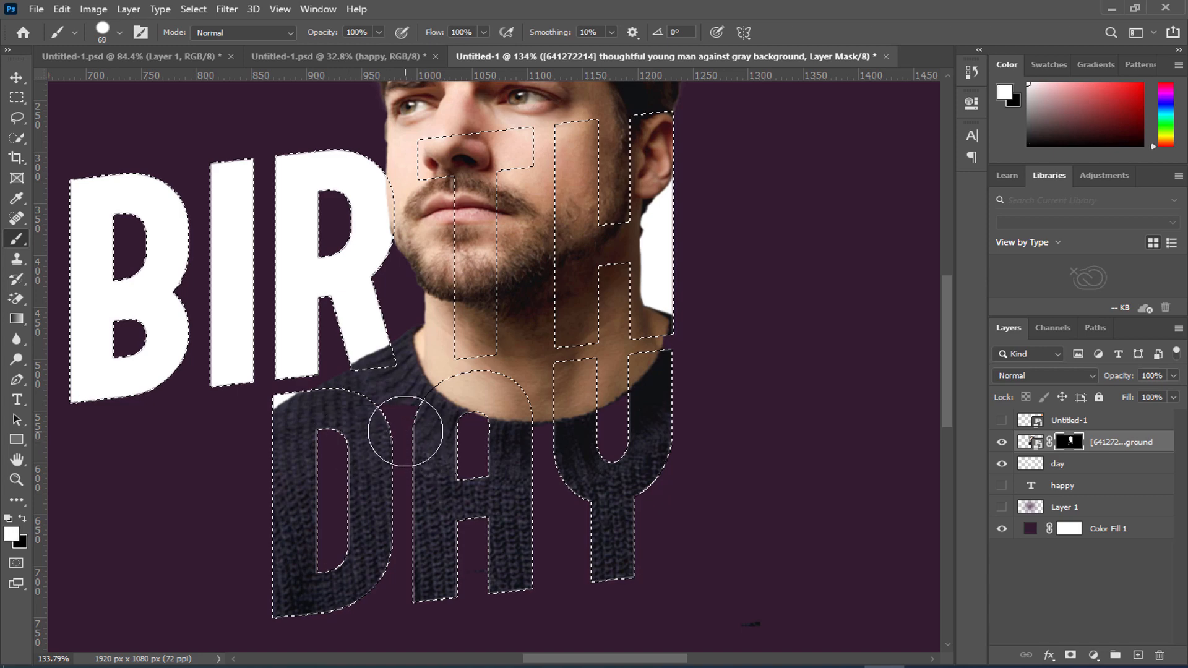
mouse_move(398, 433)
mouse_down()
mouse_move(422, 488)
mouse_move(398, 485)
mouse_up()
key(x)
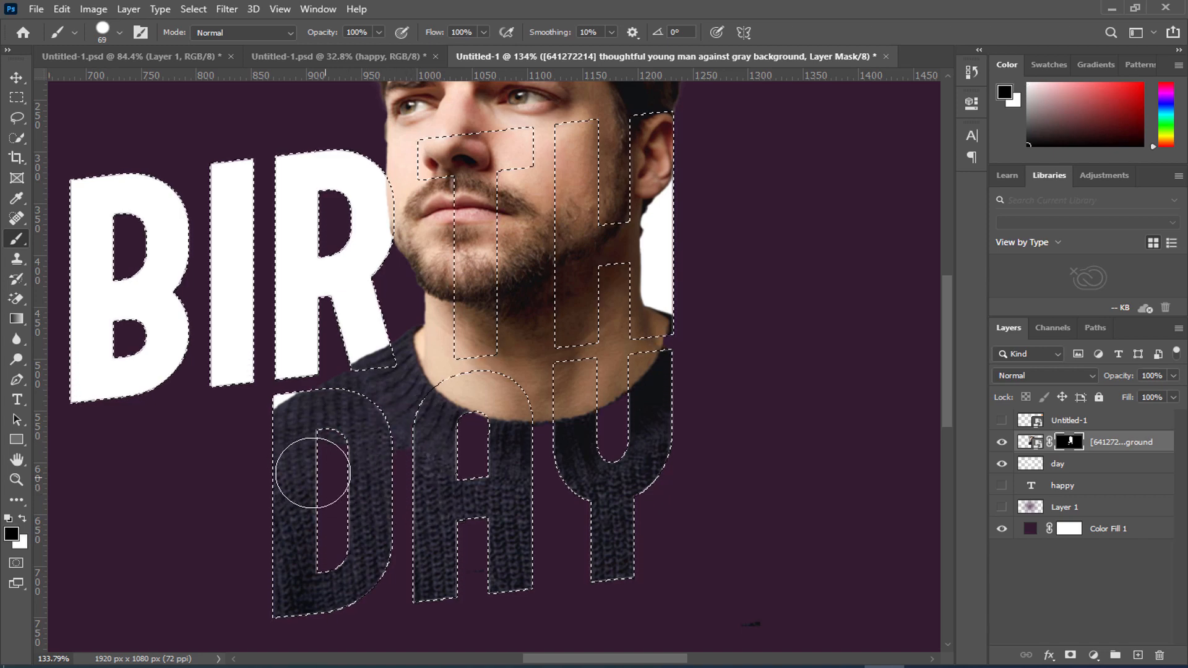
- Deselect the inverted lettering selection
scroll(454, 476, down, 5)
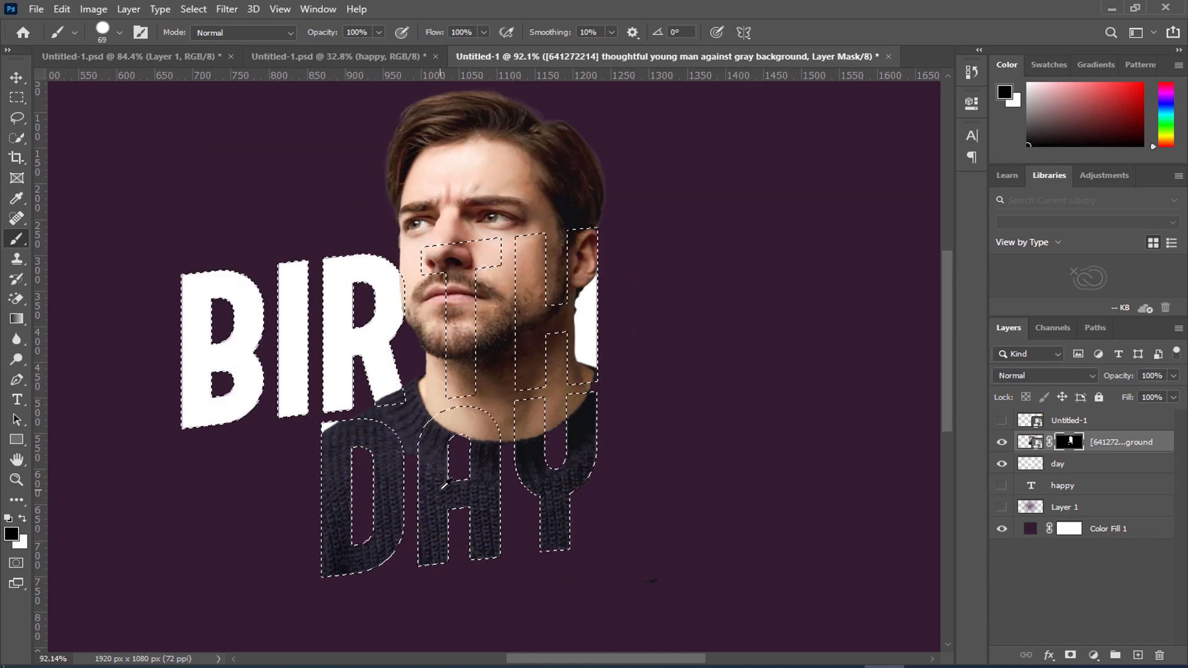
scroll(461, 393, up, 2)
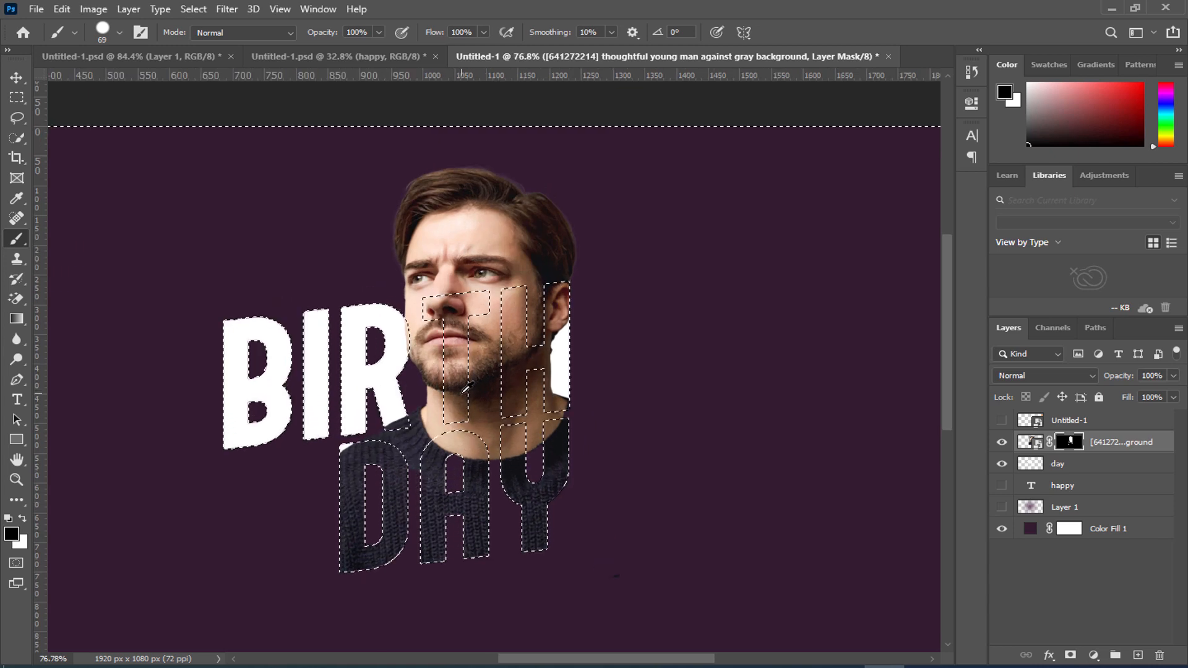
key(ctrl+d)
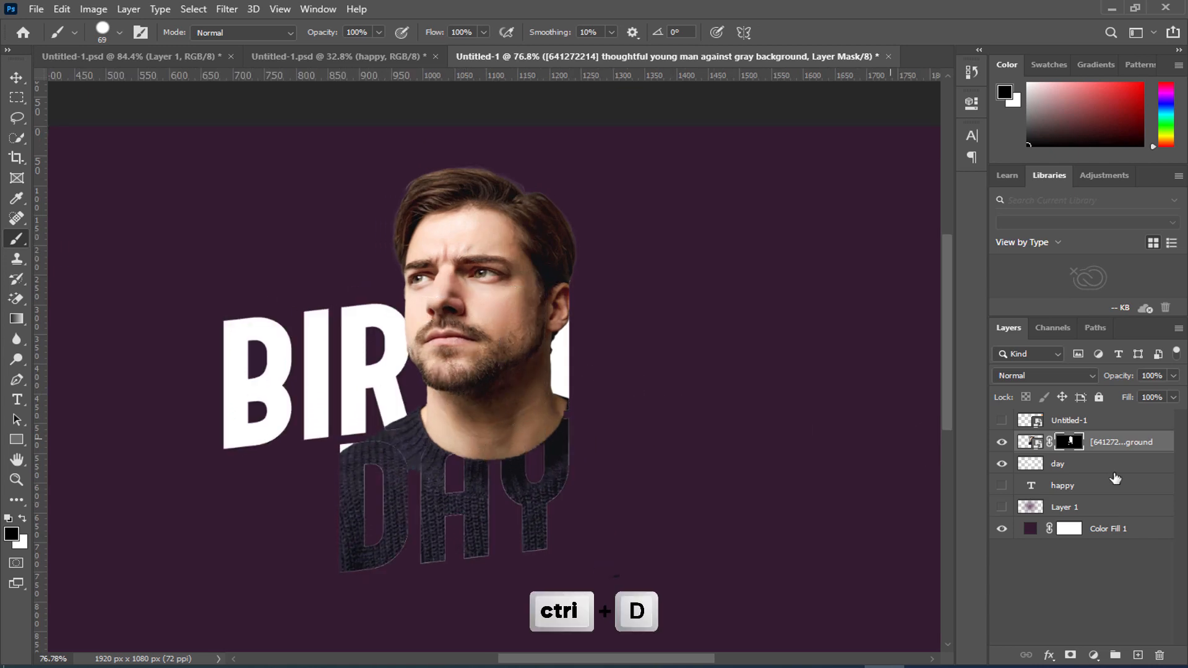
- Duplicate the day layer above the portrait layer and set the copy's fill opacity to 0%
key(alt)
drag(1084, 472, 1096, 431)
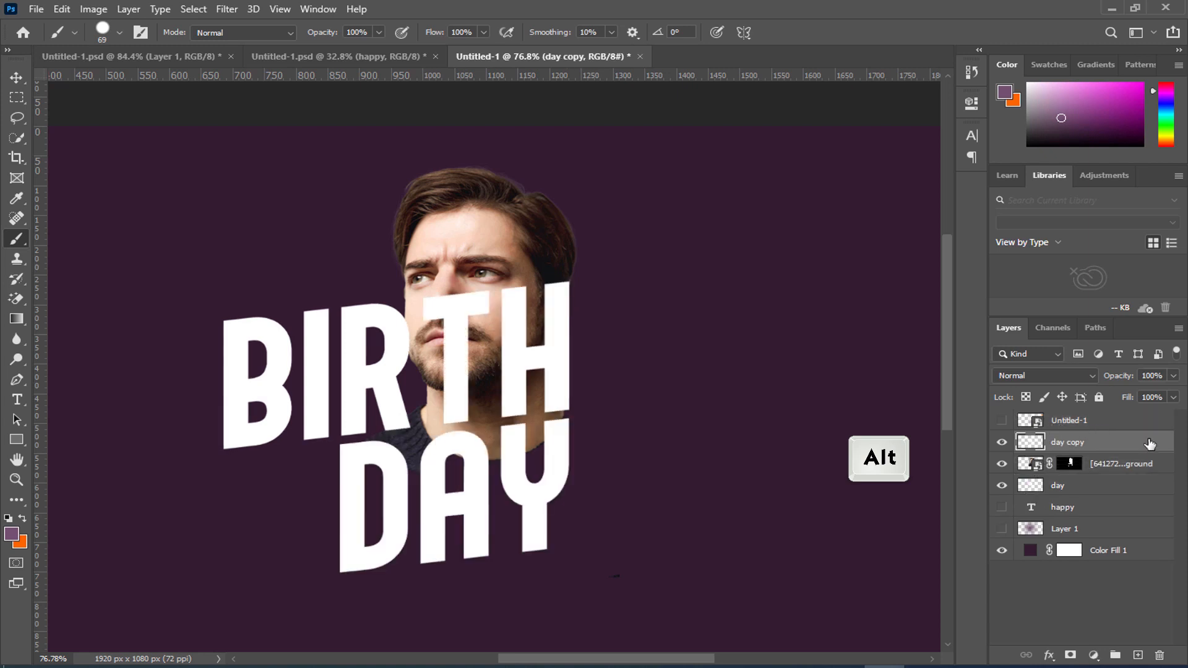
right_click(1148, 444)
click(963, 34)
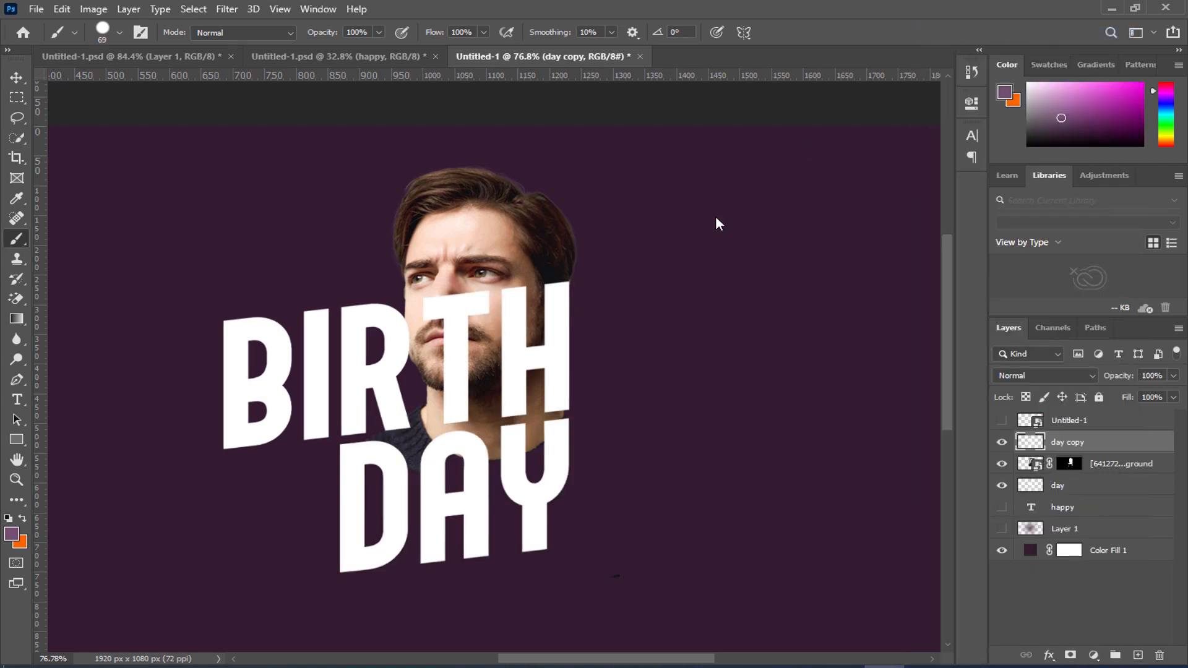
drag(735, 404, 630, 398)
- Apply a white, centered Stroke of 3 px to the day copy layer
click(452, 419)
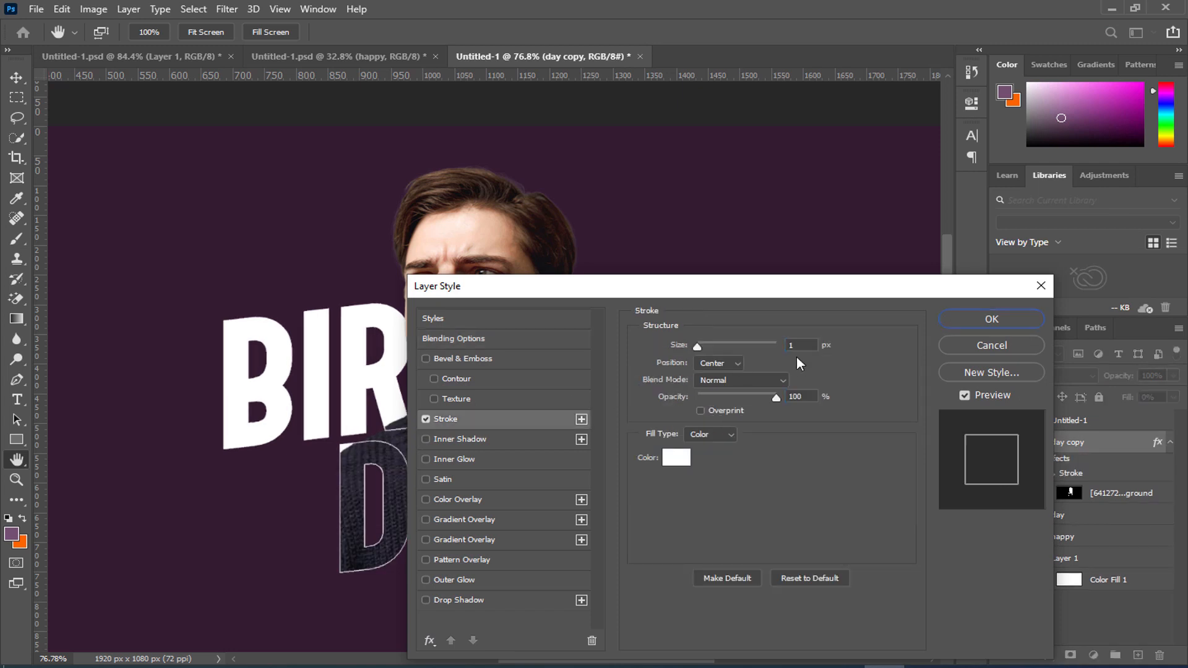
drag(745, 291, 969, 207)
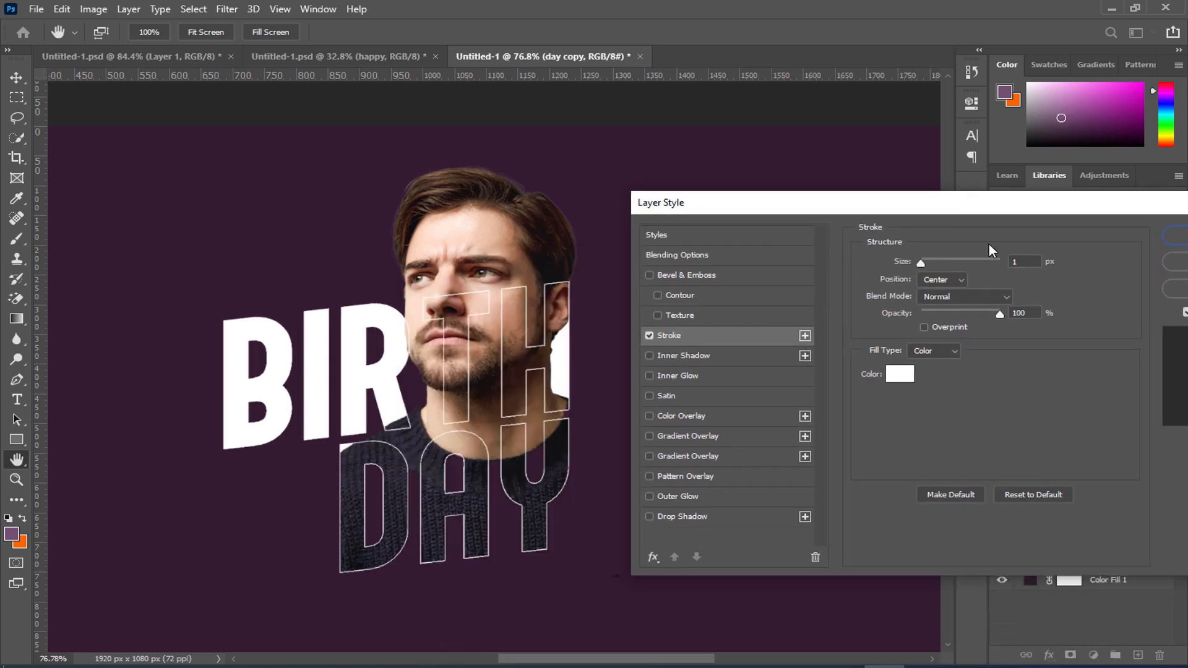
click(1022, 262)
text(3)
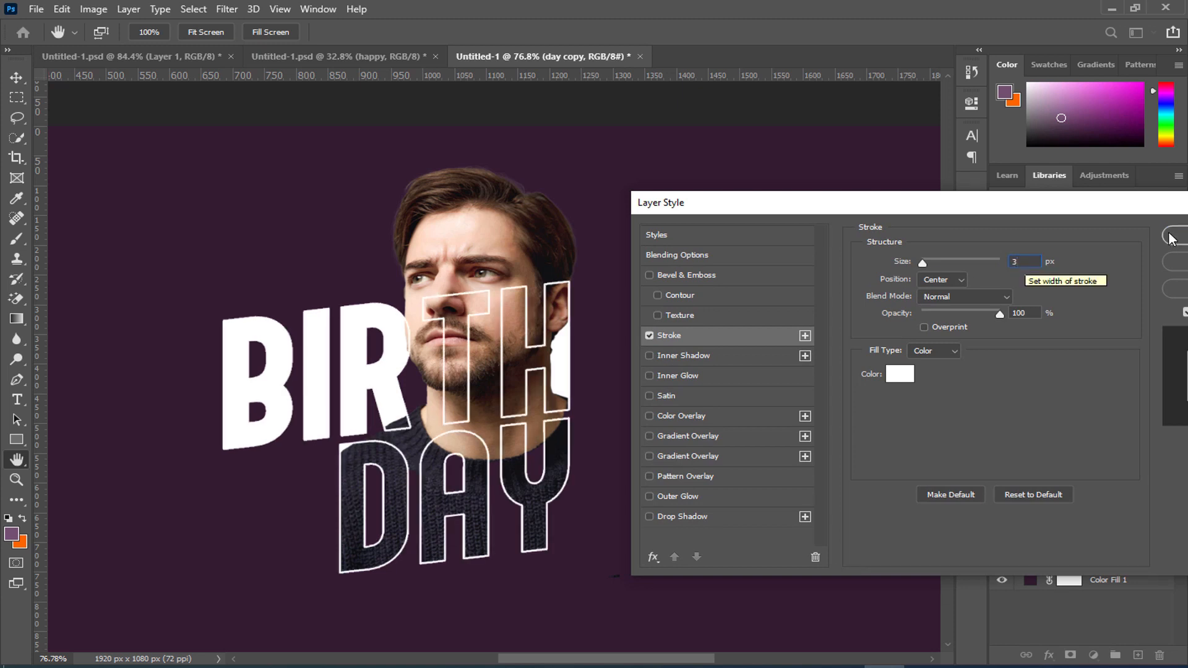
drag(1082, 207, 985, 241)
click(1111, 270)
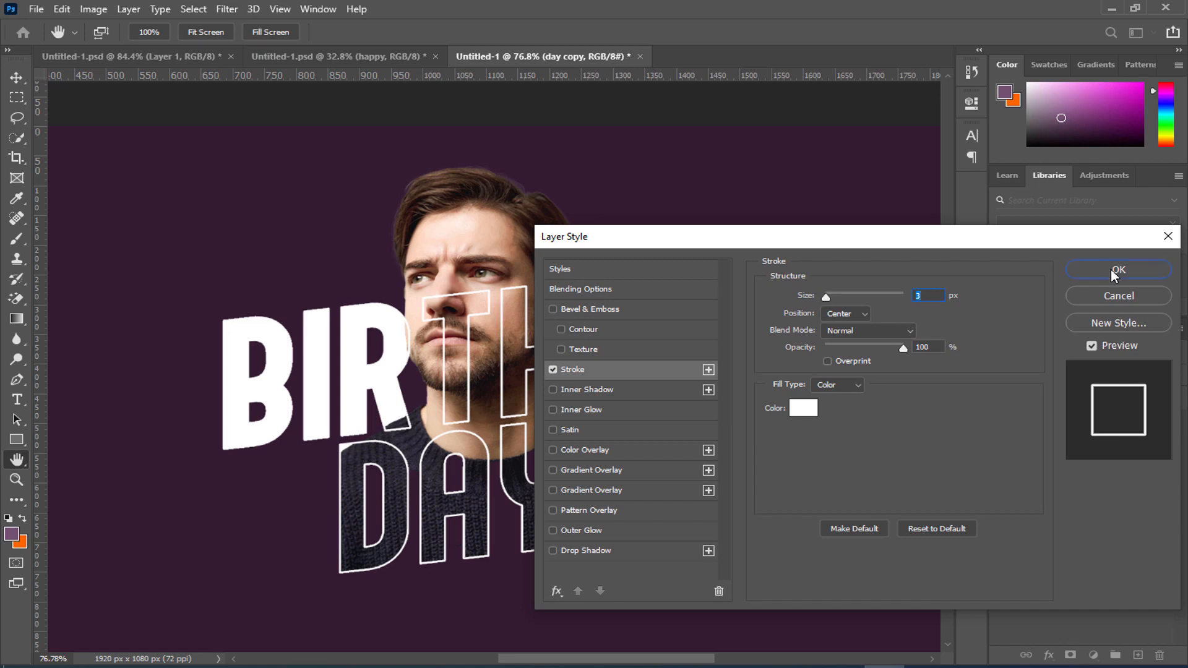
scroll(526, 300, up, 4)
scroll(529, 299, up, 5)
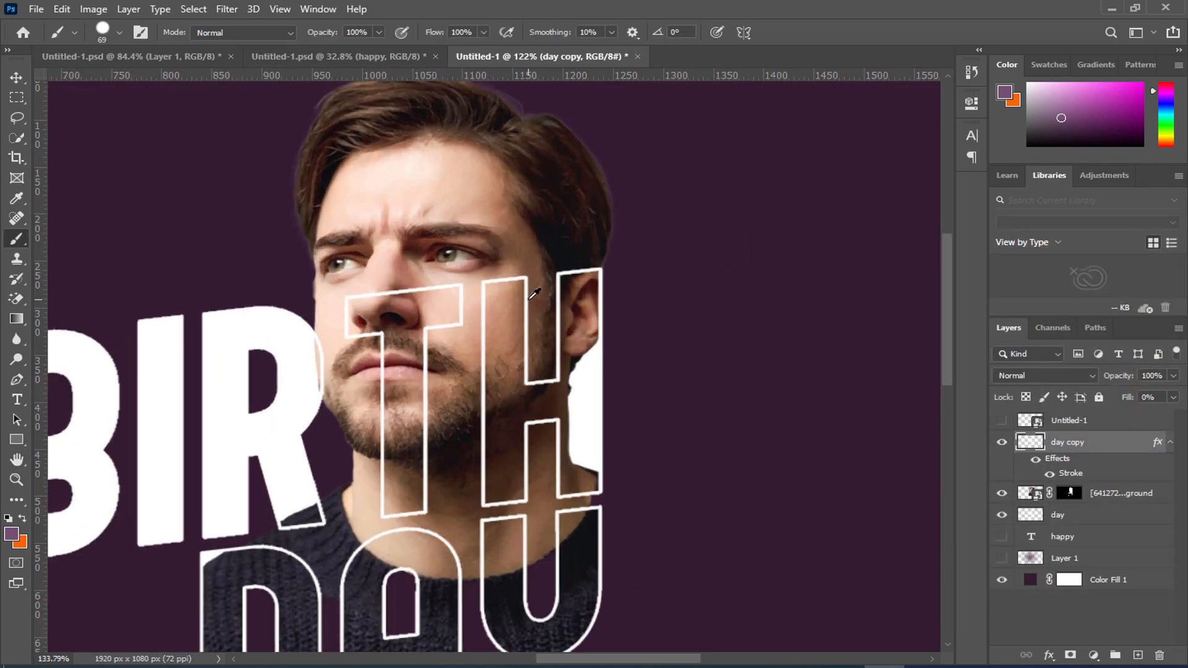
scroll(529, 300, down, 5)
- Draw a rectangle about 435 by 106 px above BIR, beside the face, and fill it with the recently used orange
key(h)
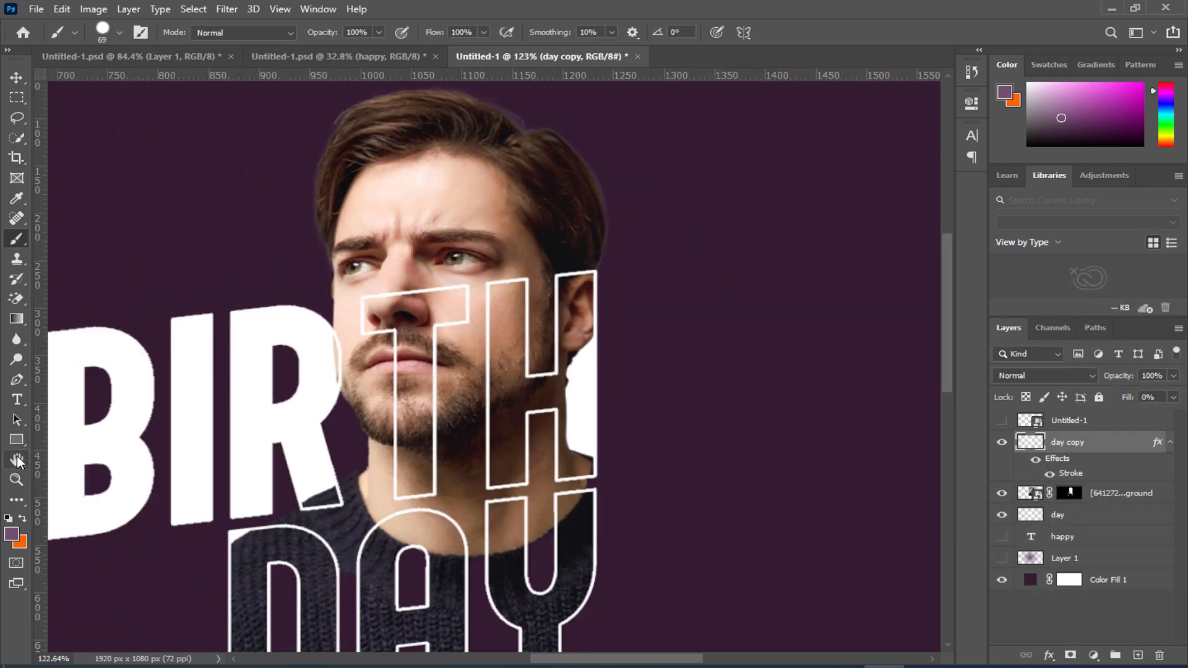
key(ctrl+0)
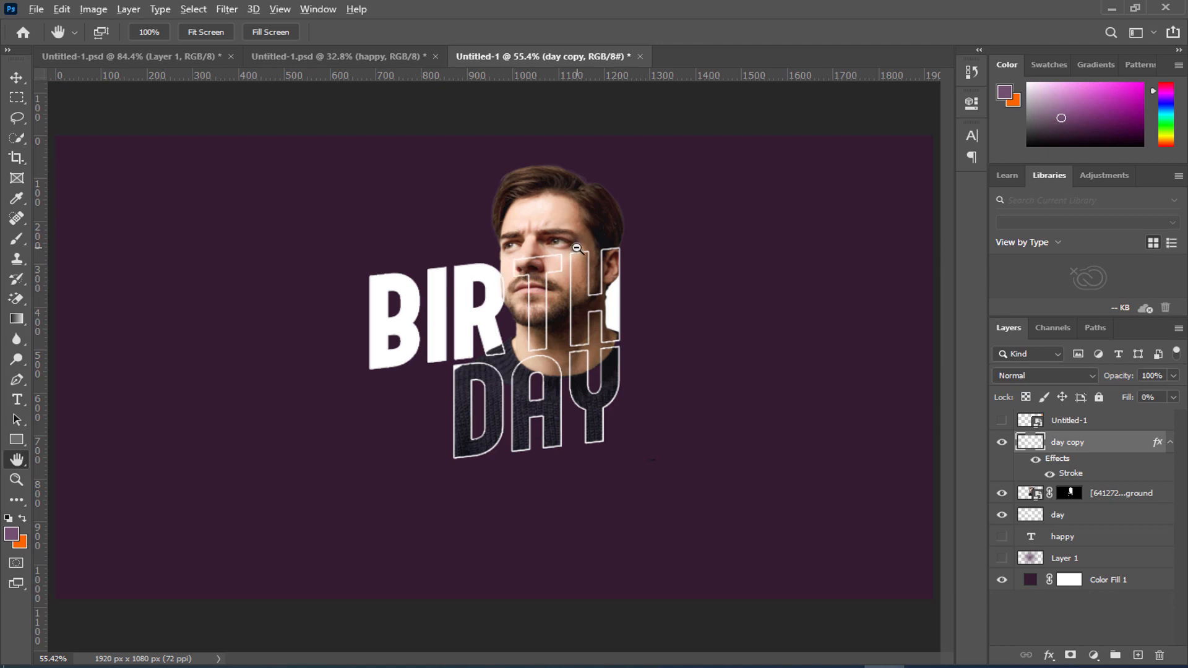
scroll(610, 318, up, 1)
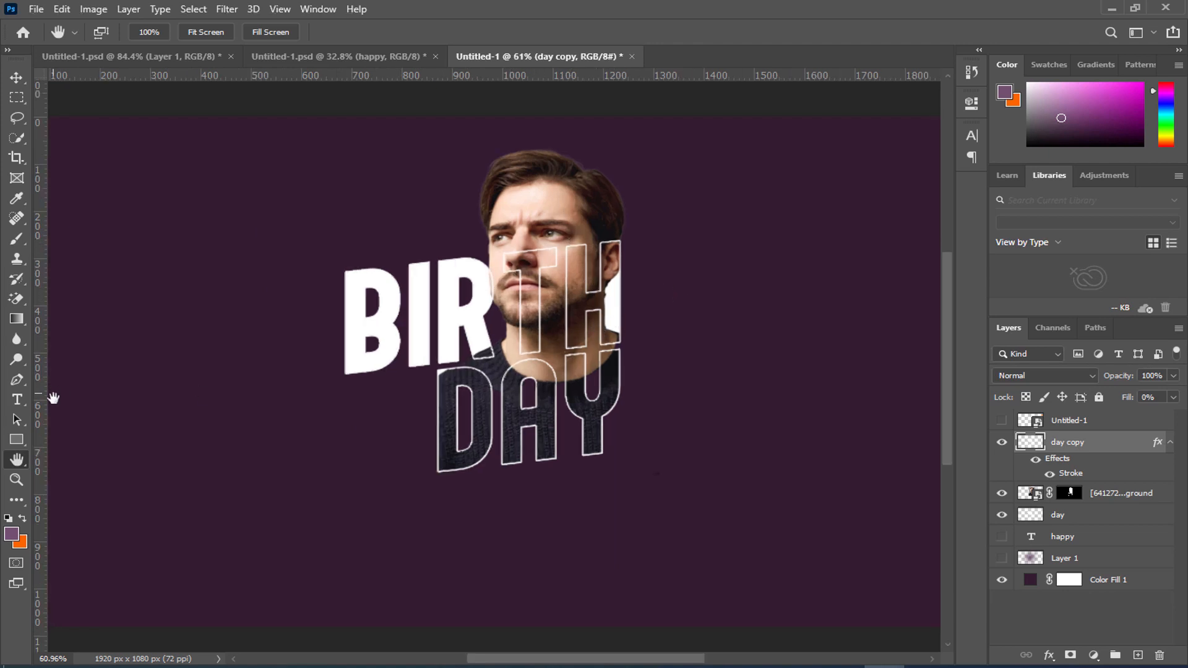
click(16, 442)
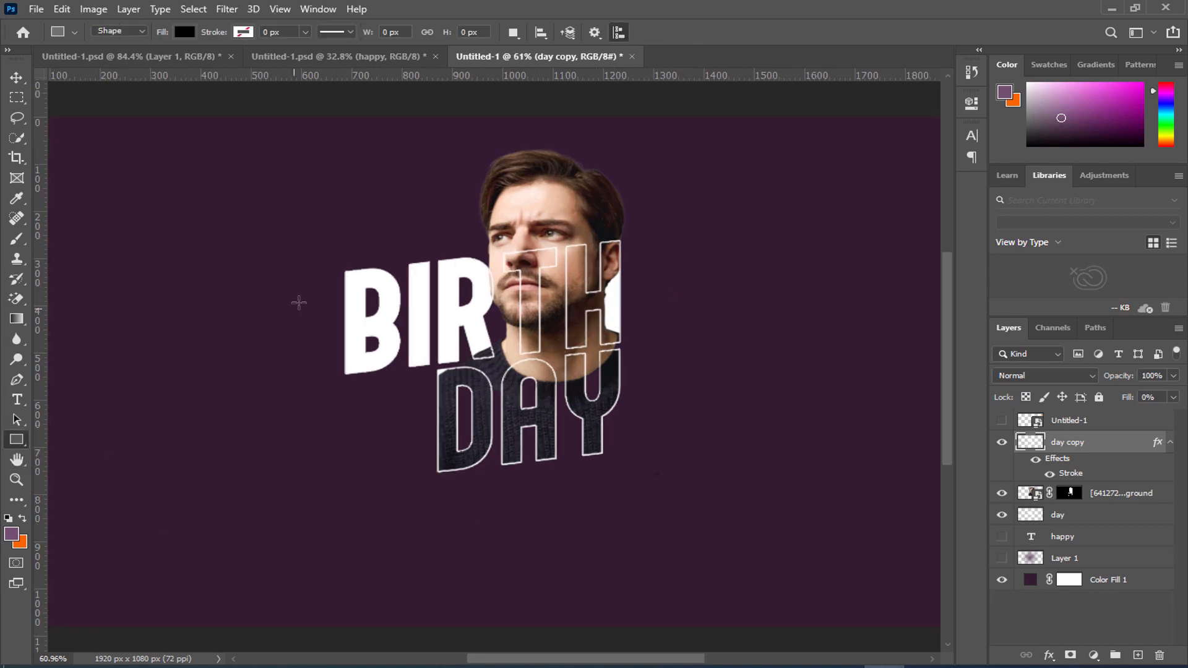
drag(231, 222, 448, 272)
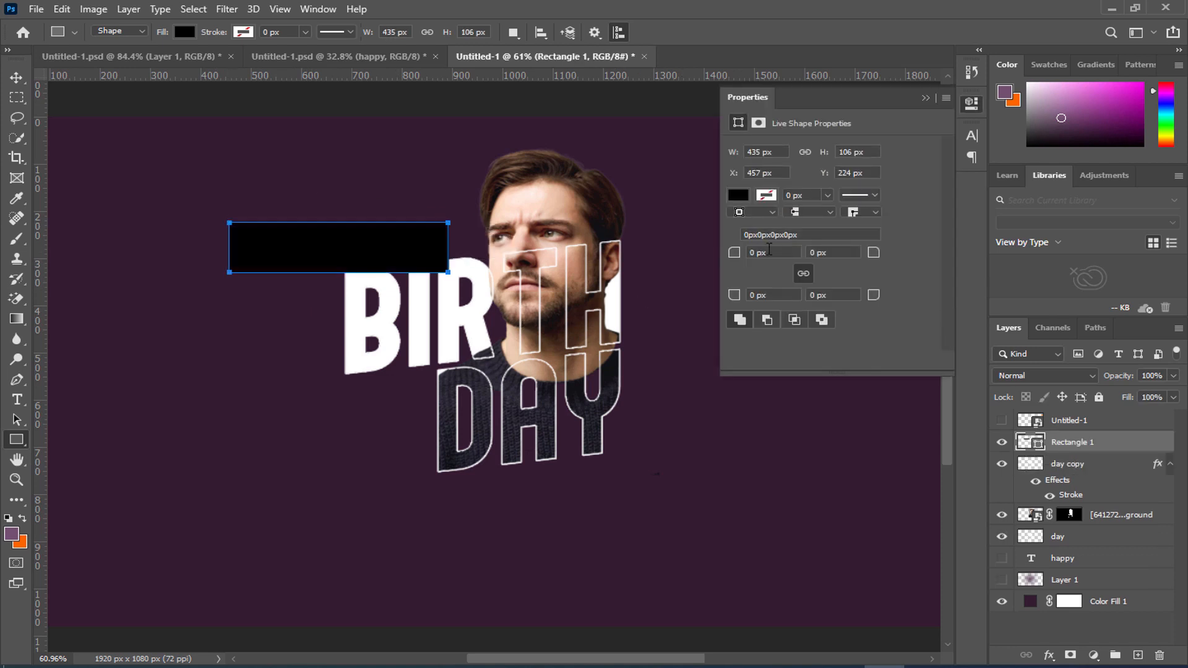
click(738, 196)
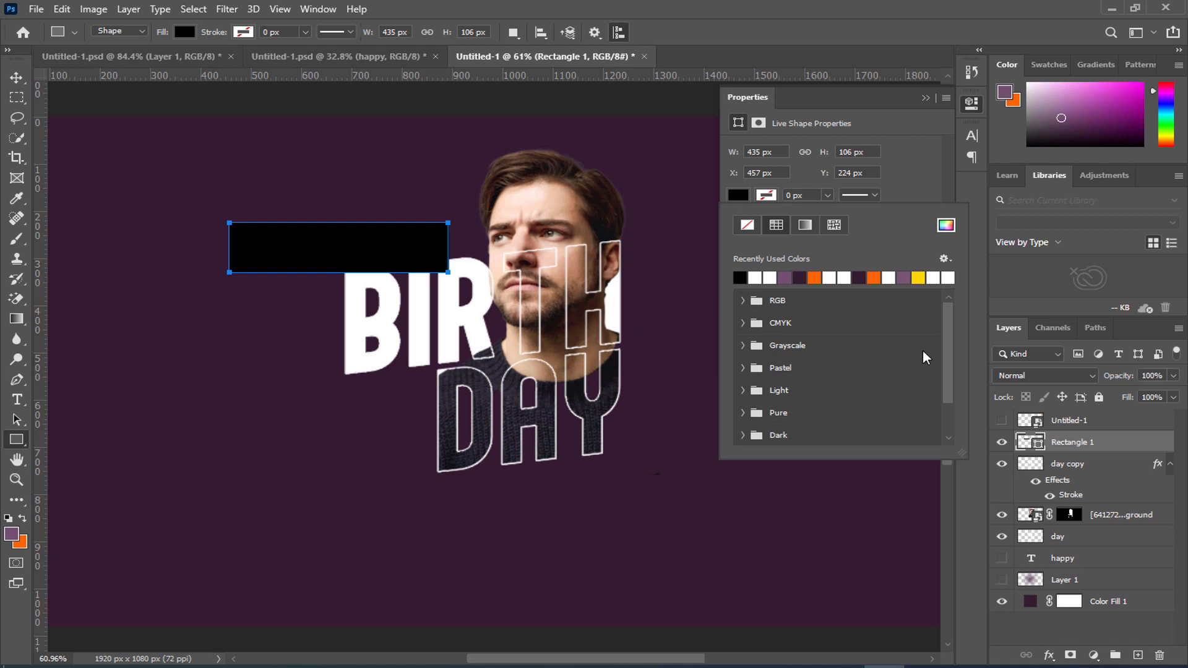
click(814, 278)
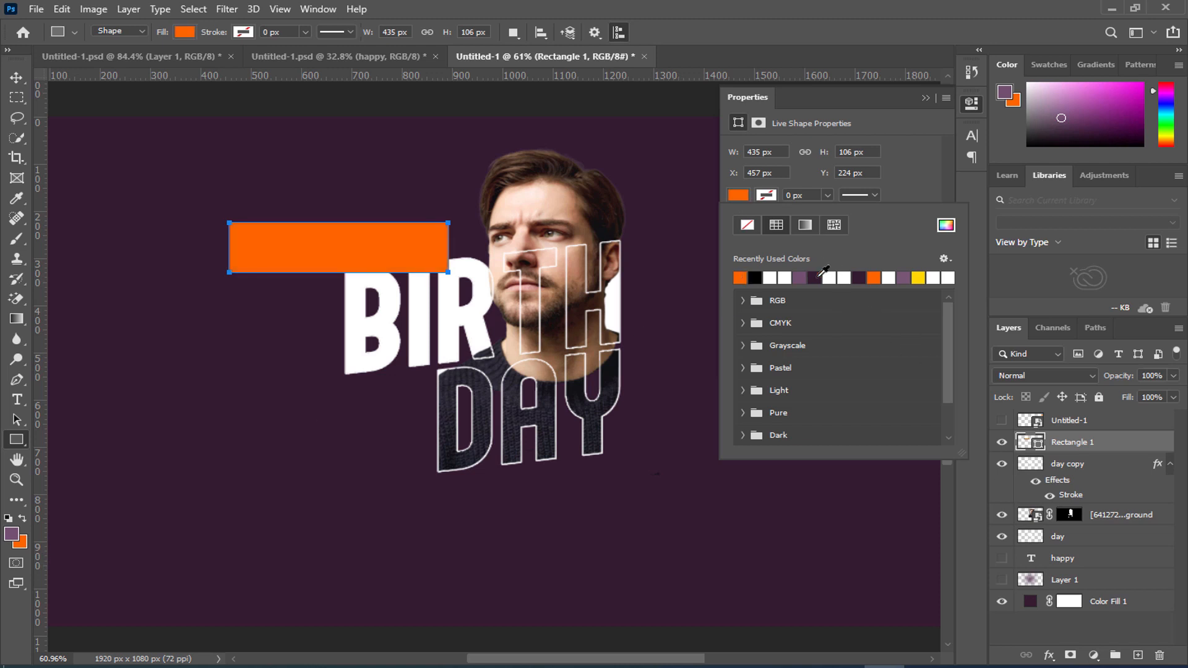
click(880, 177)
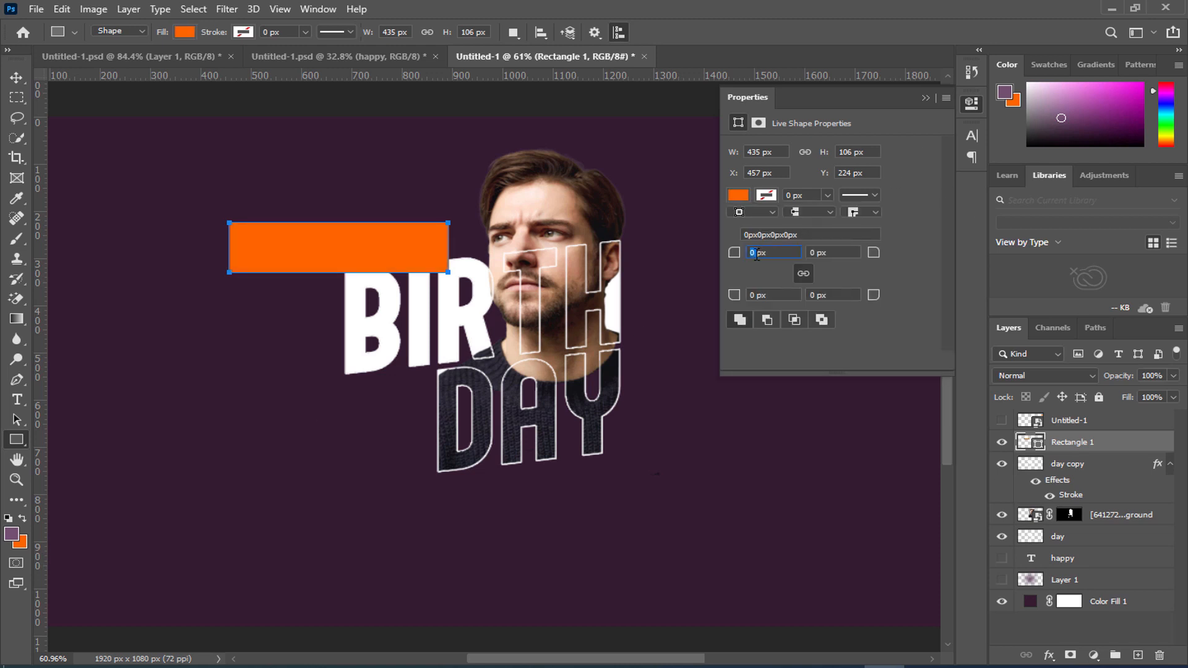
- Unlink the corner radii and round only the orange rectangle's top-left corner to 50 px
key(Return)
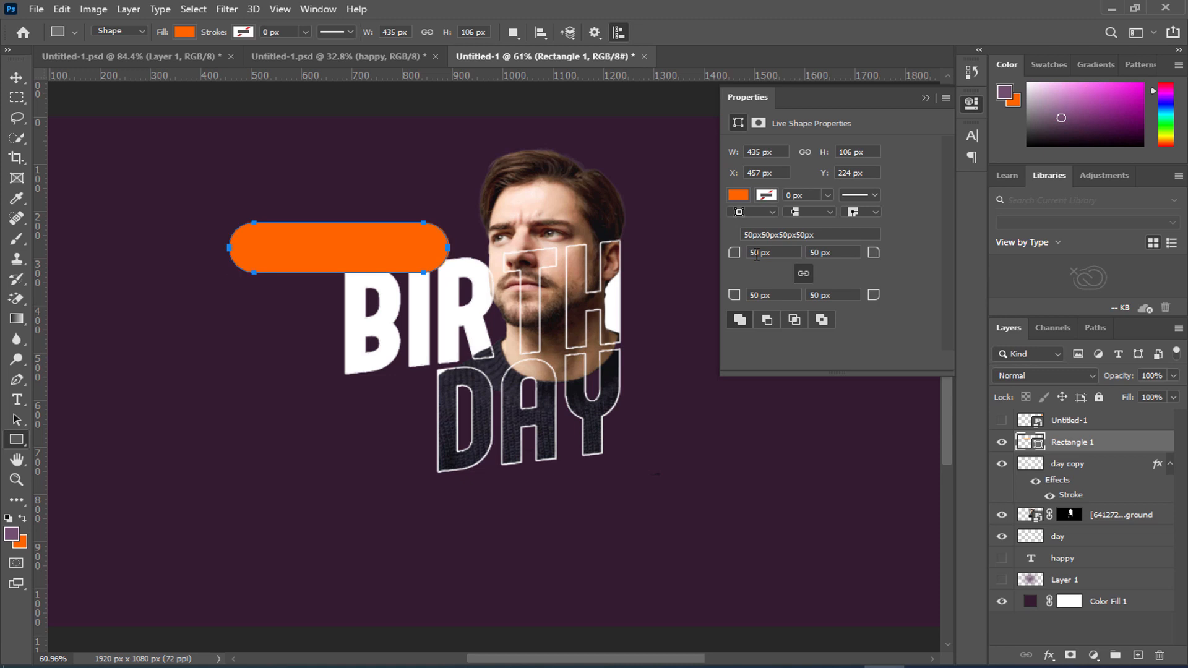
key(ctrl+z)
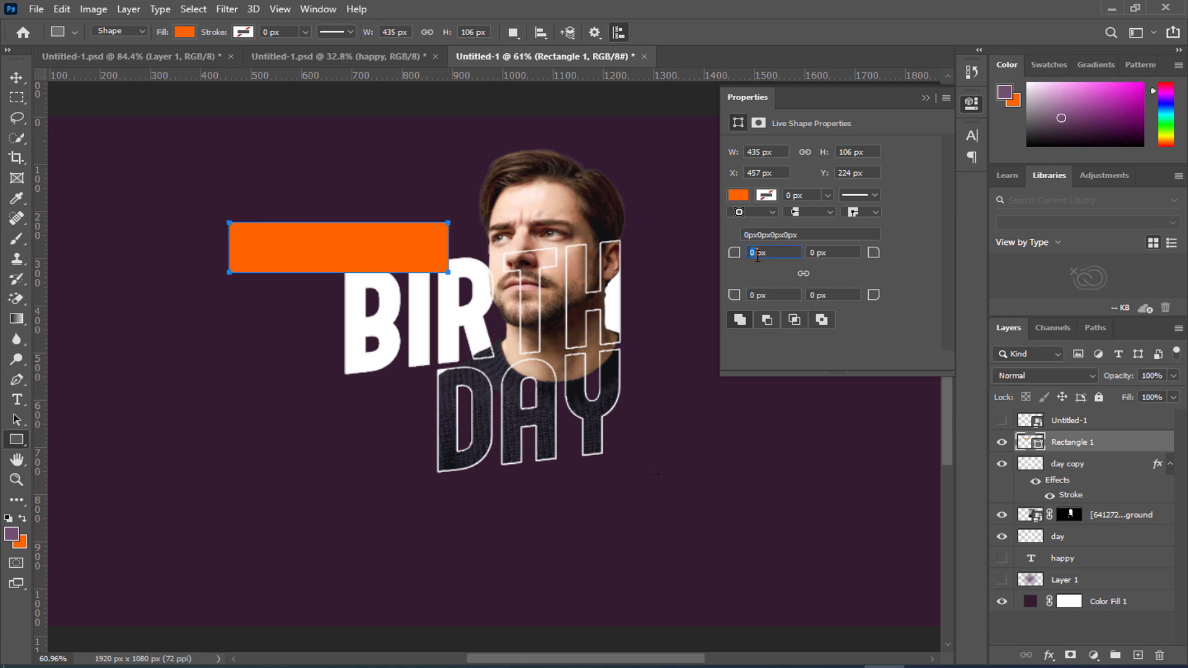
text(0)
key(Return)
click(924, 99)
- Scale the orange bar to about 97% width and 79% height, skew it vertically about -6.6°, and align it above BIRTH
scroll(470, 263, up, 3)
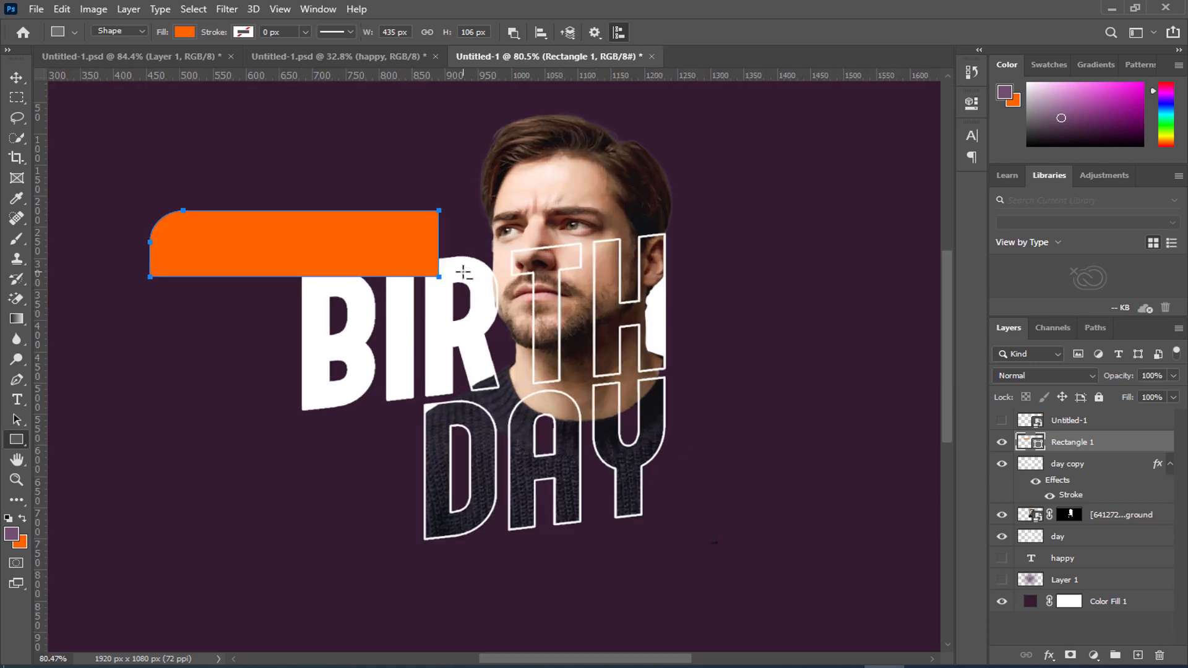
key(ctrl+t)
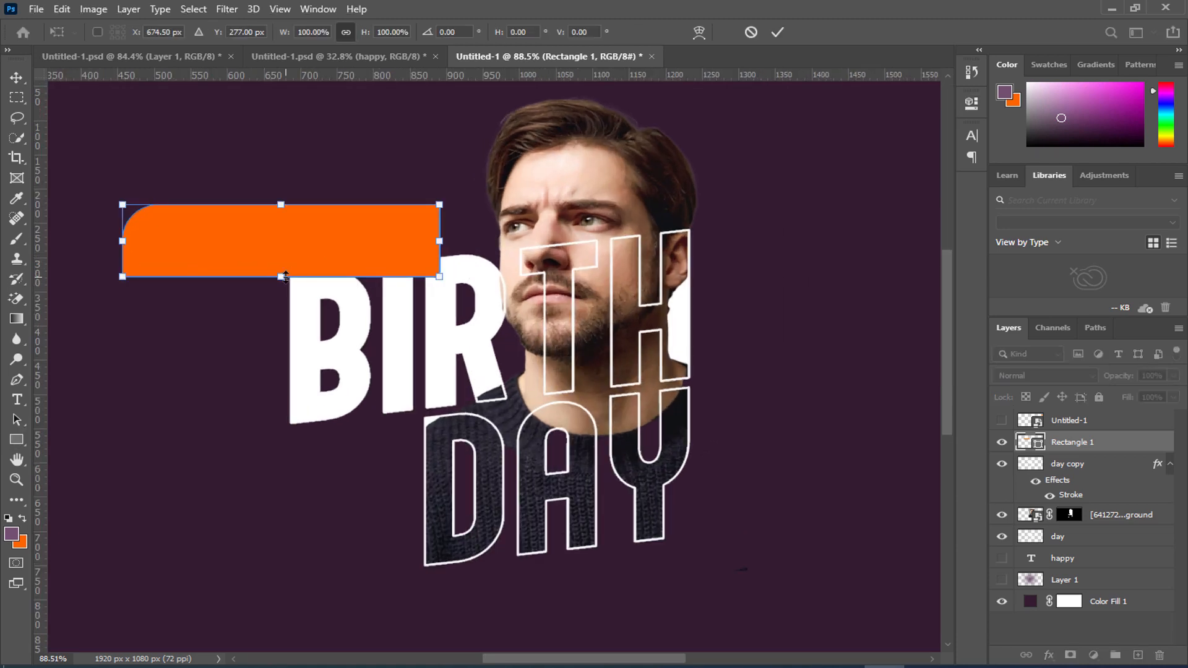
drag(284, 277, 474, 215)
drag(282, 201, 293, 235)
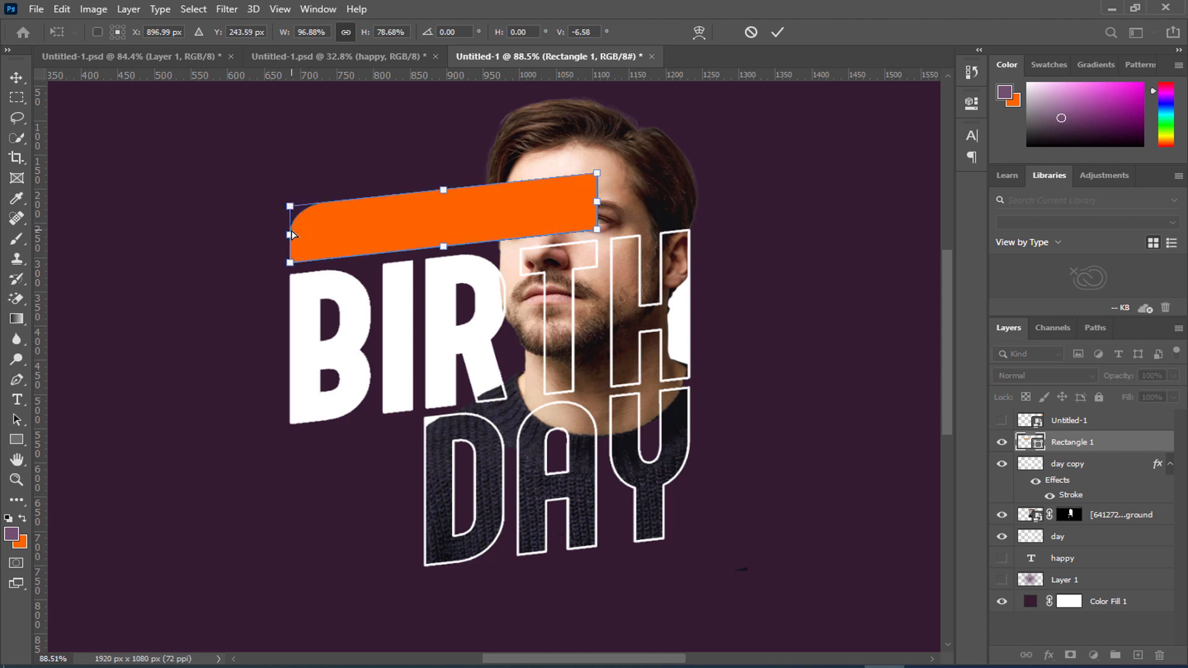
click(778, 32)
click(545, 258)
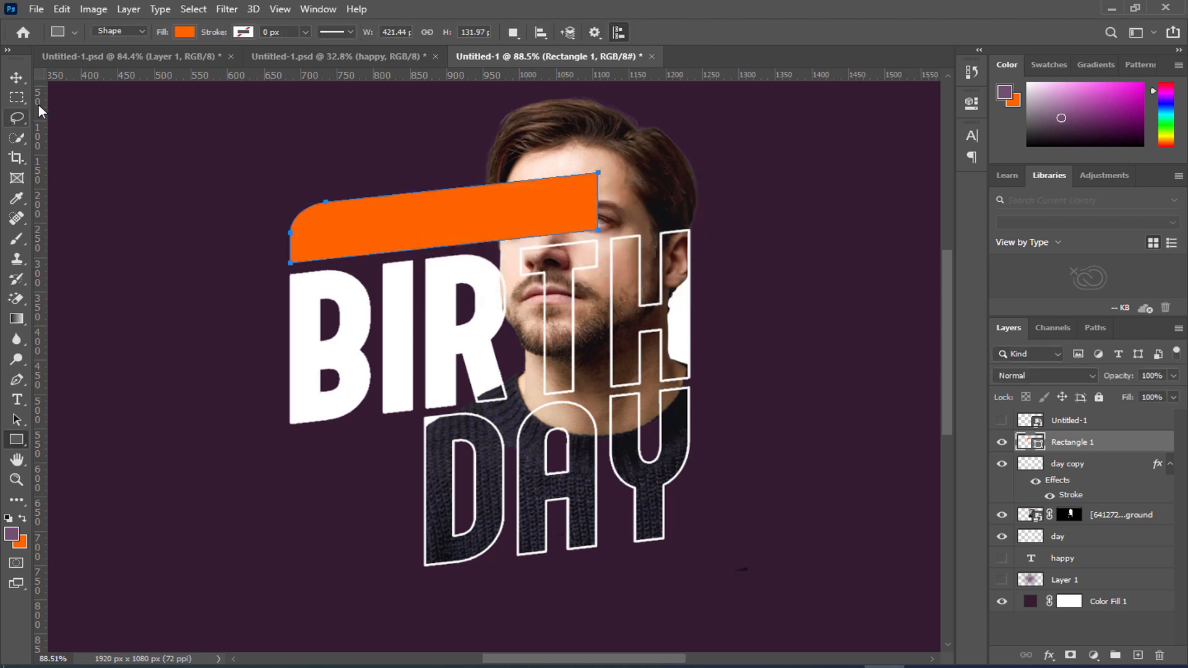
- Move the orange rectangle's layer below the day layer and nudge the bar slightly down toward the lettering
click(17, 77)
drag(1108, 442, 1108, 544)
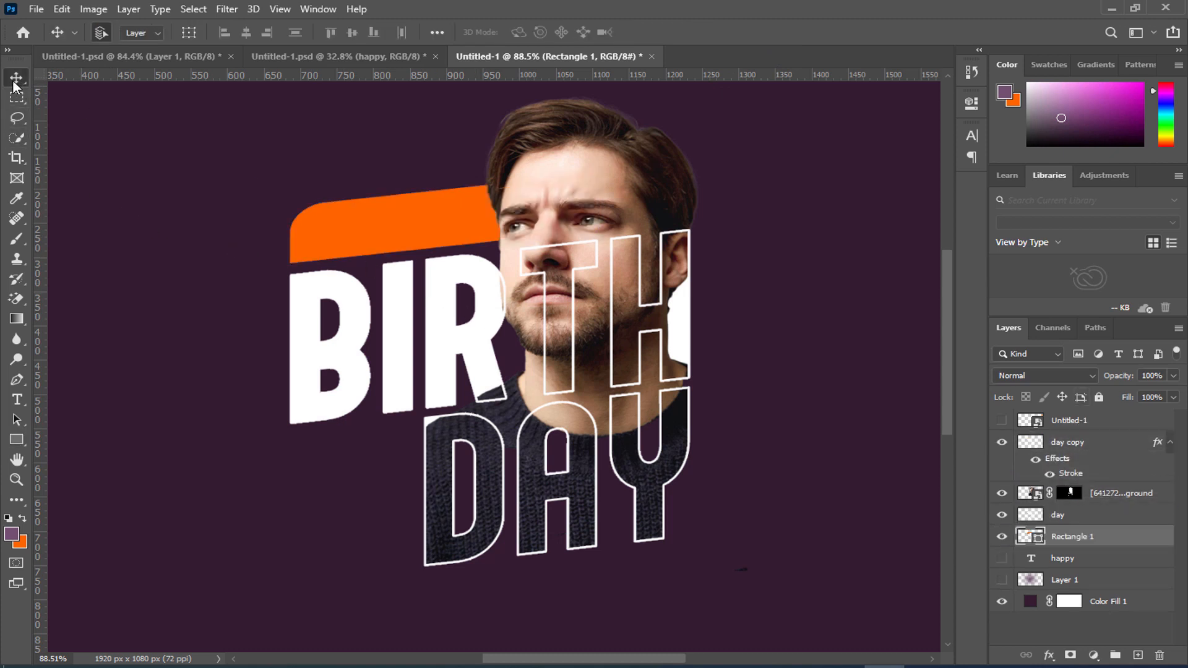
key(Down)
key(Down)
key(Down)
key(Down)
key(Down)
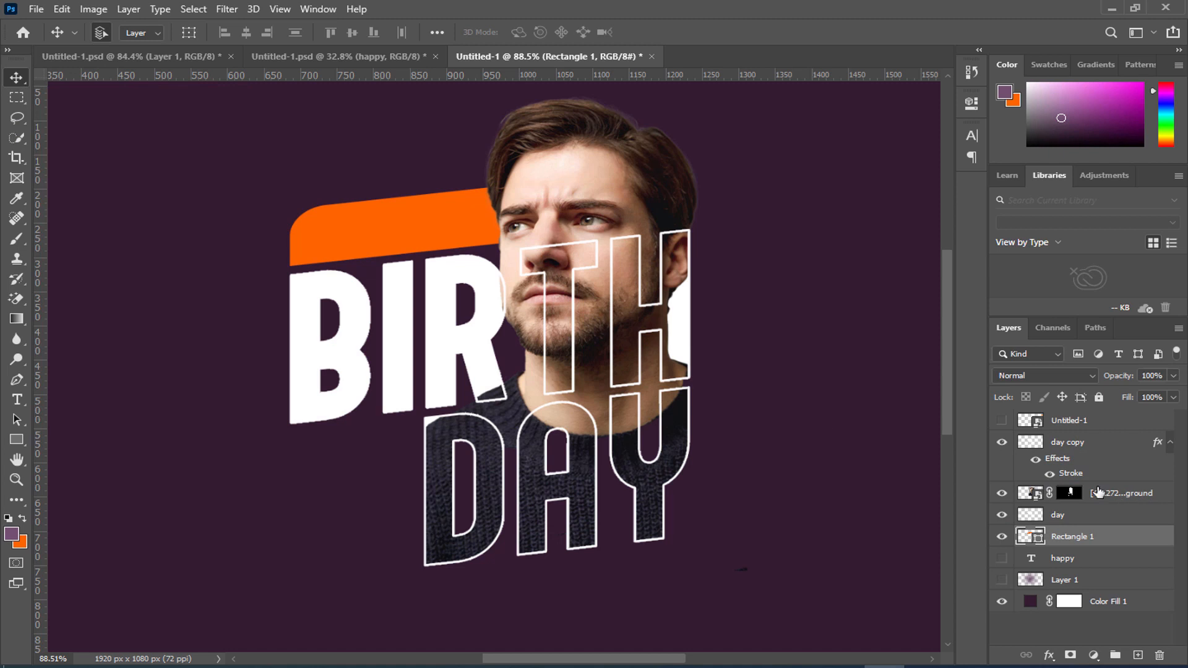
- Show the happy text layer and move the text onto the orange bar
scroll(384, 442, down, 1)
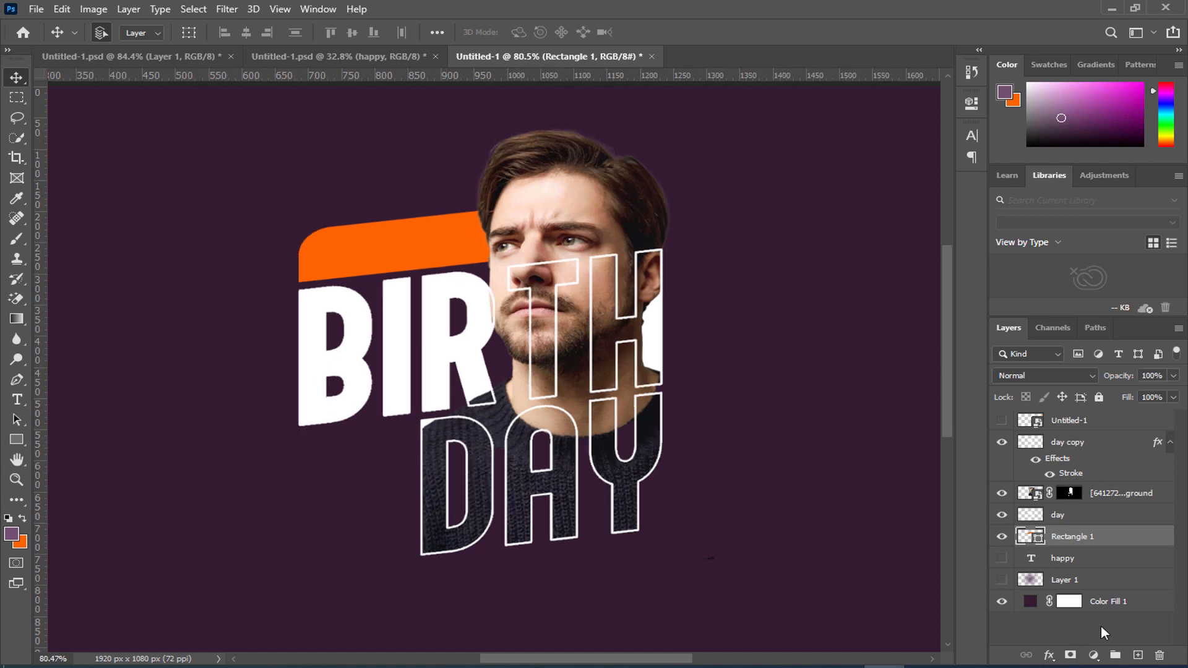
click(1002, 558)
click(1062, 559)
key(ctrl+t)
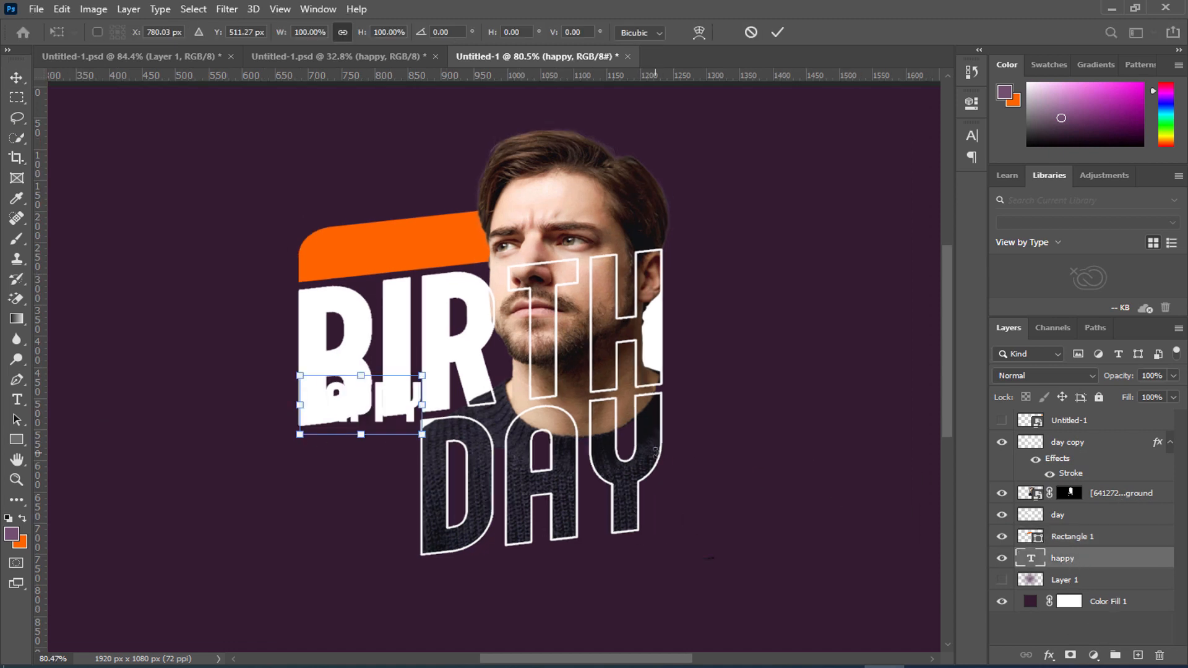
drag(384, 426, 417, 262)
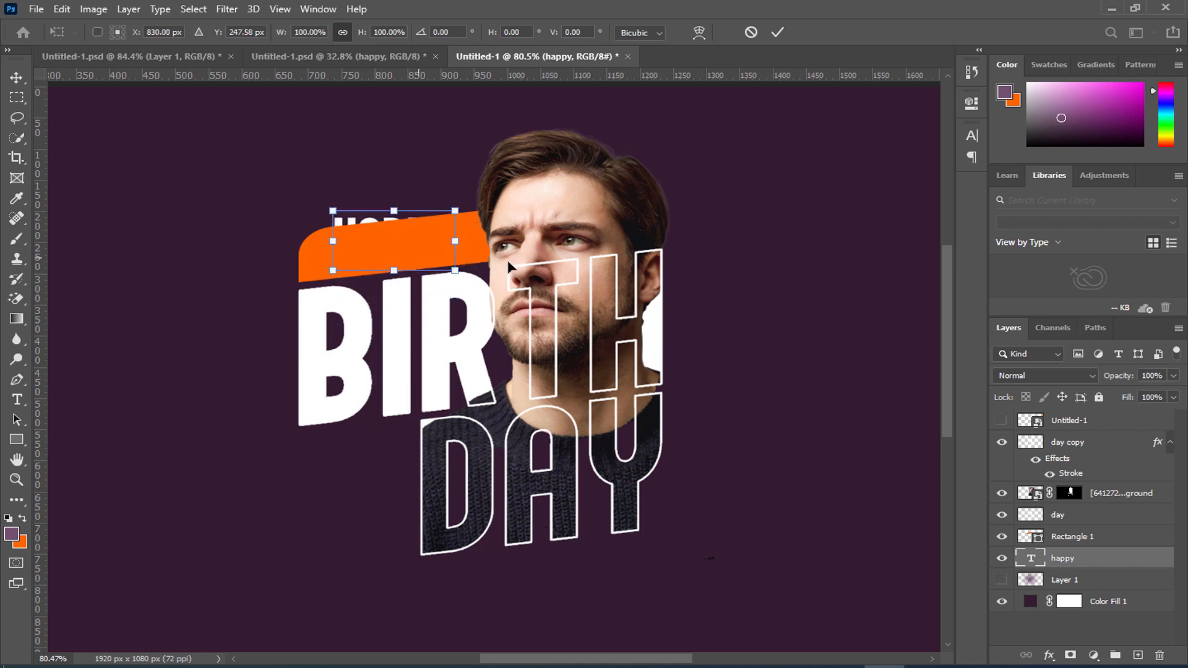
click(777, 32)
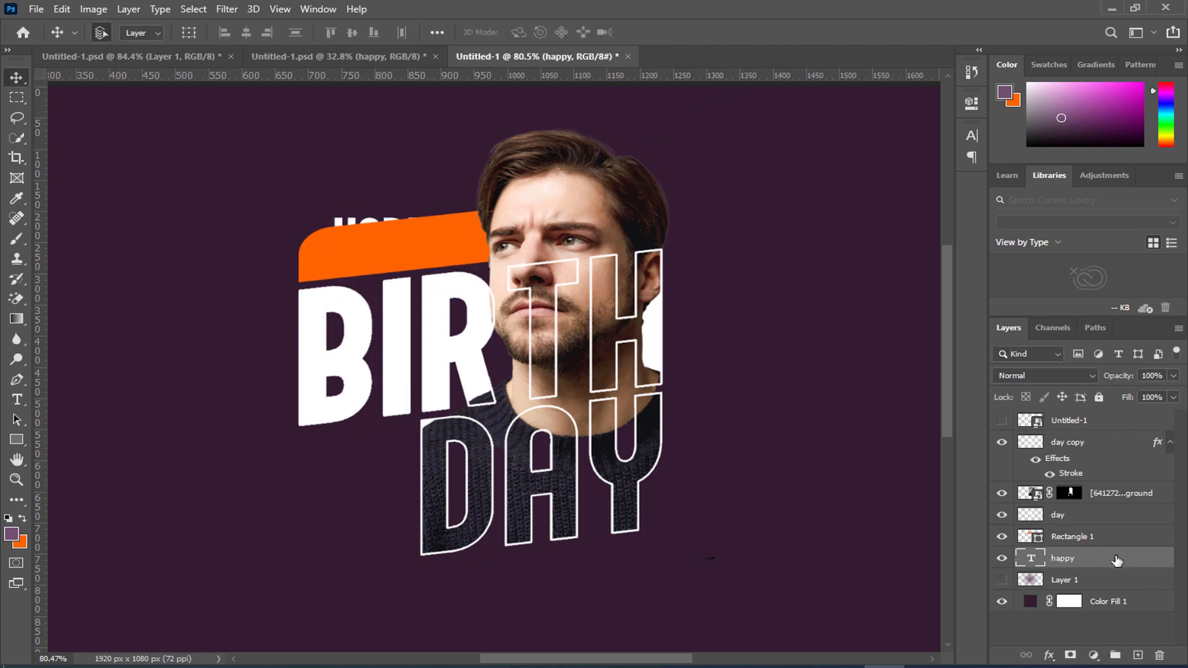
- Bring the happy text layer above the day copy layer and skew the text vertically about -6.55° to follow the bar
drag(1118, 562, 1087, 442)
key(ctrl+t)
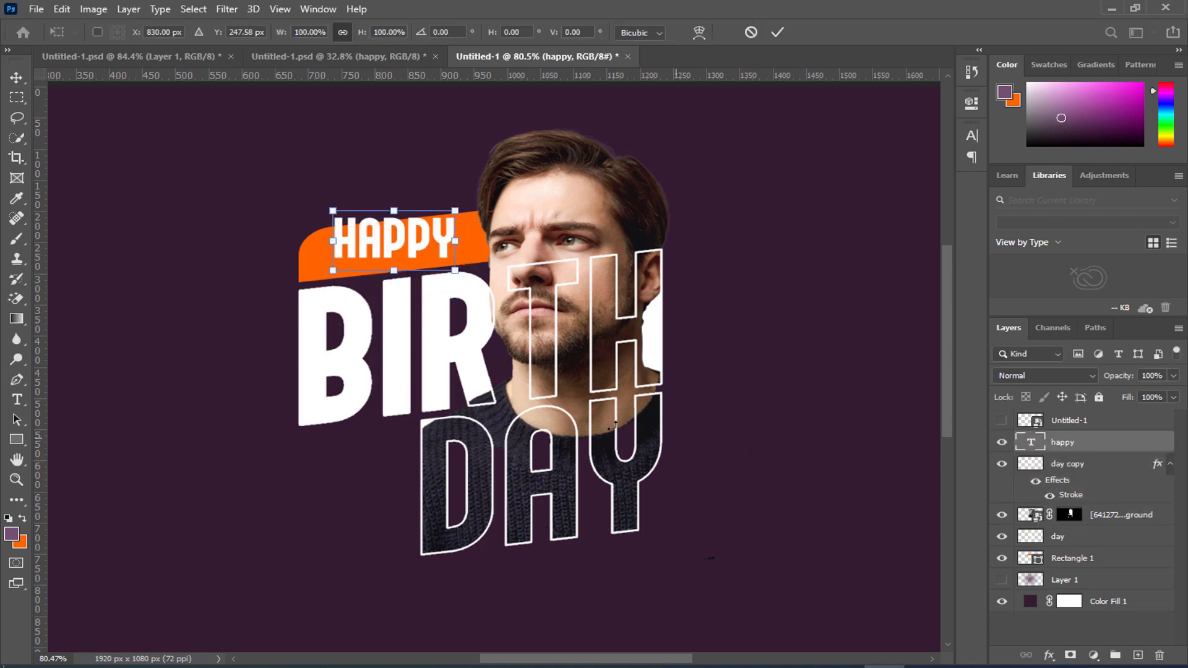
drag(329, 259, 330, 275)
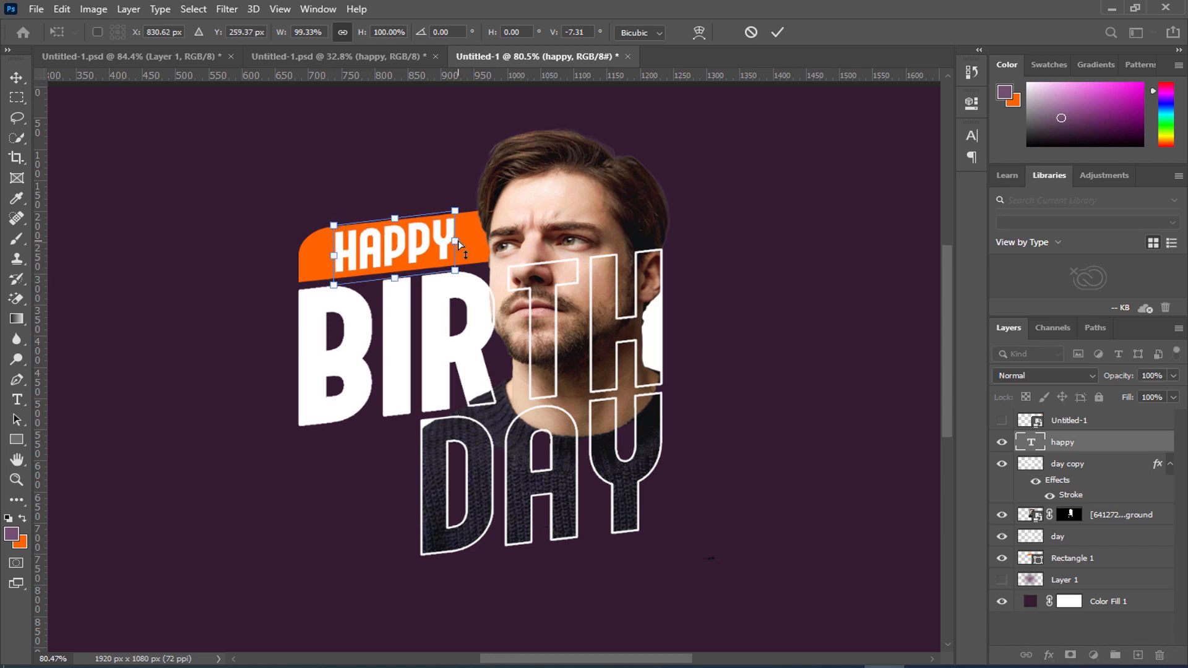
drag(458, 240, 458, 242)
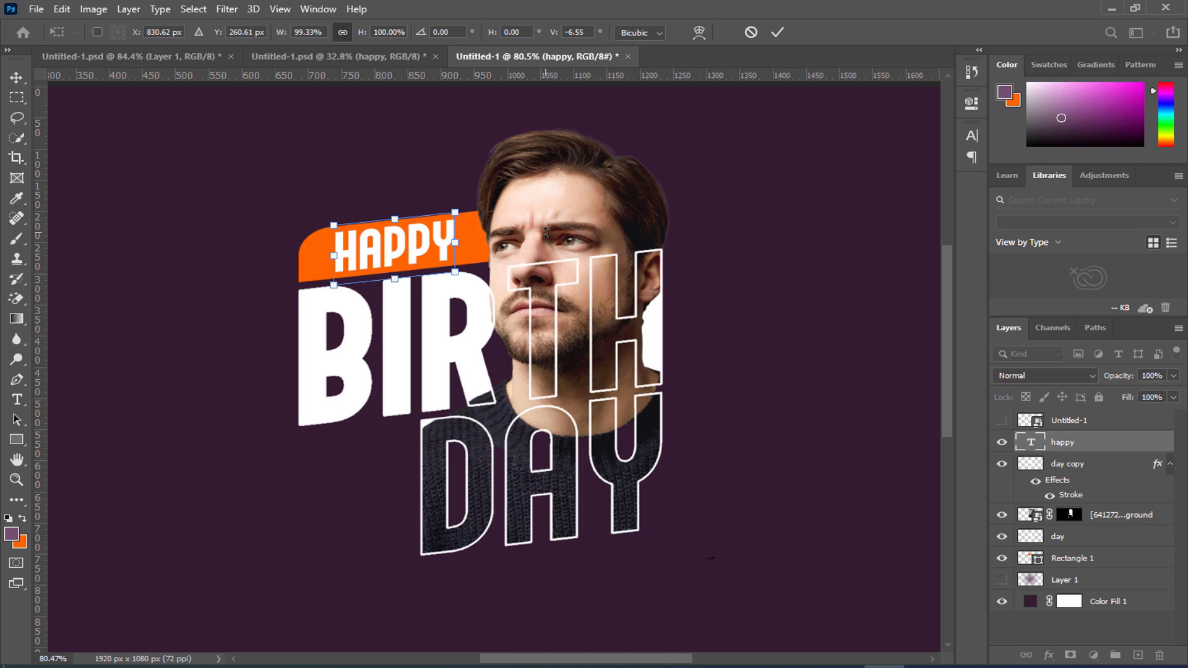
key(Return)
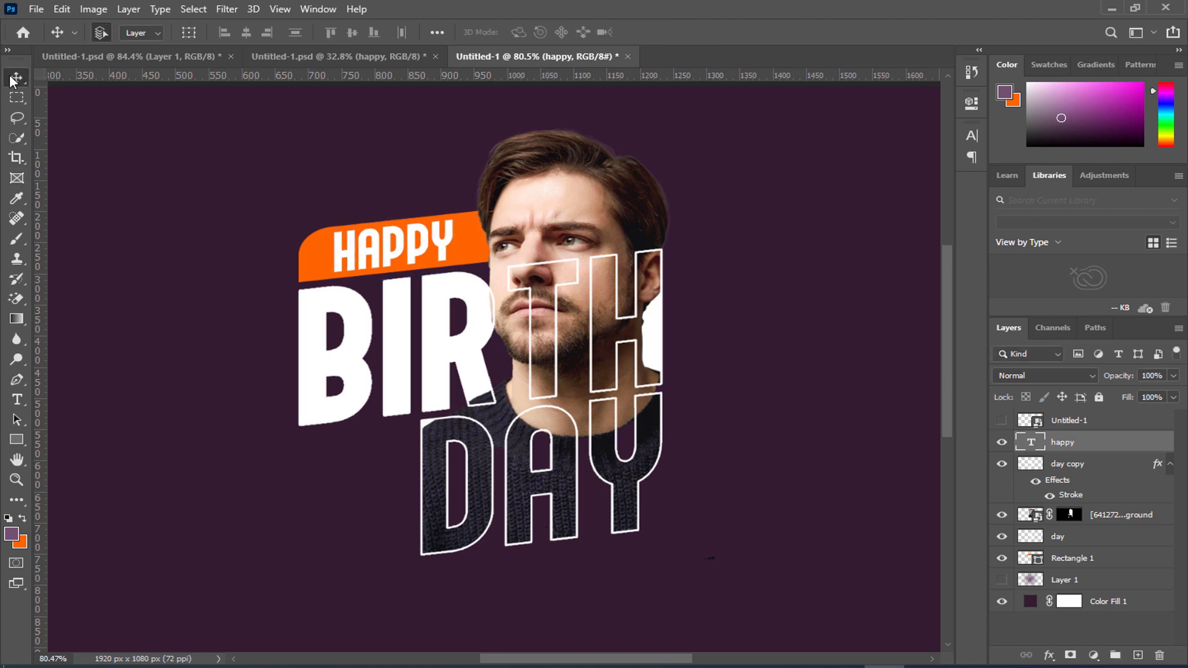
double_click(17, 459)
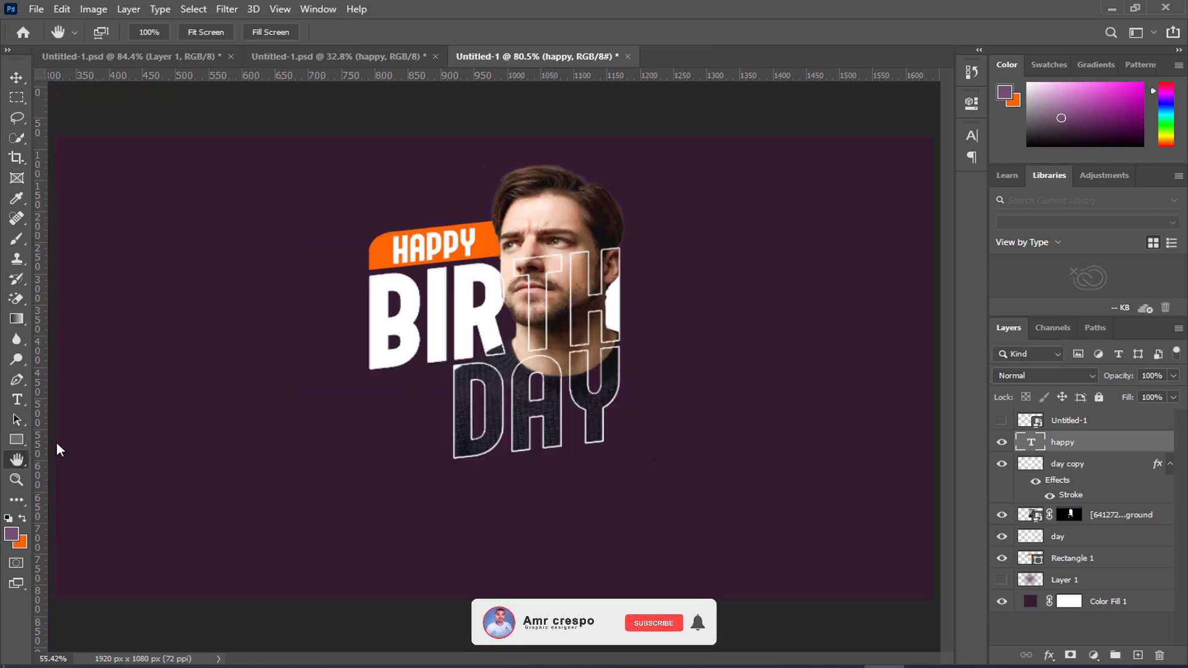
scroll(627, 240, up, 3)
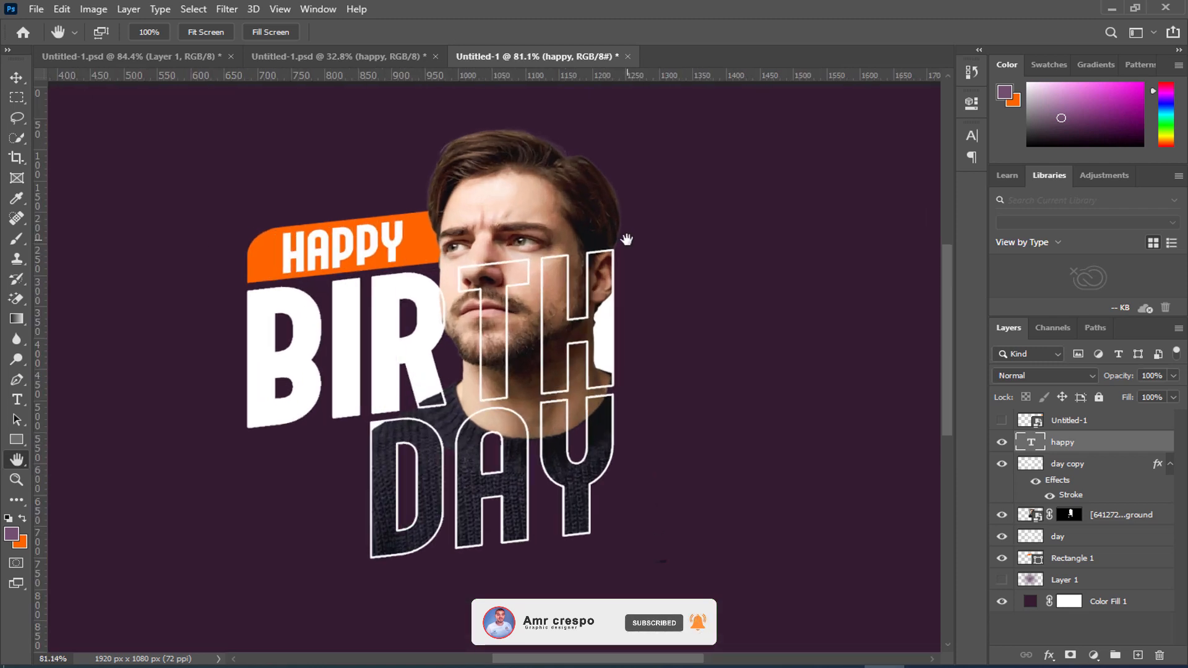
scroll(416, 273, down, 2)
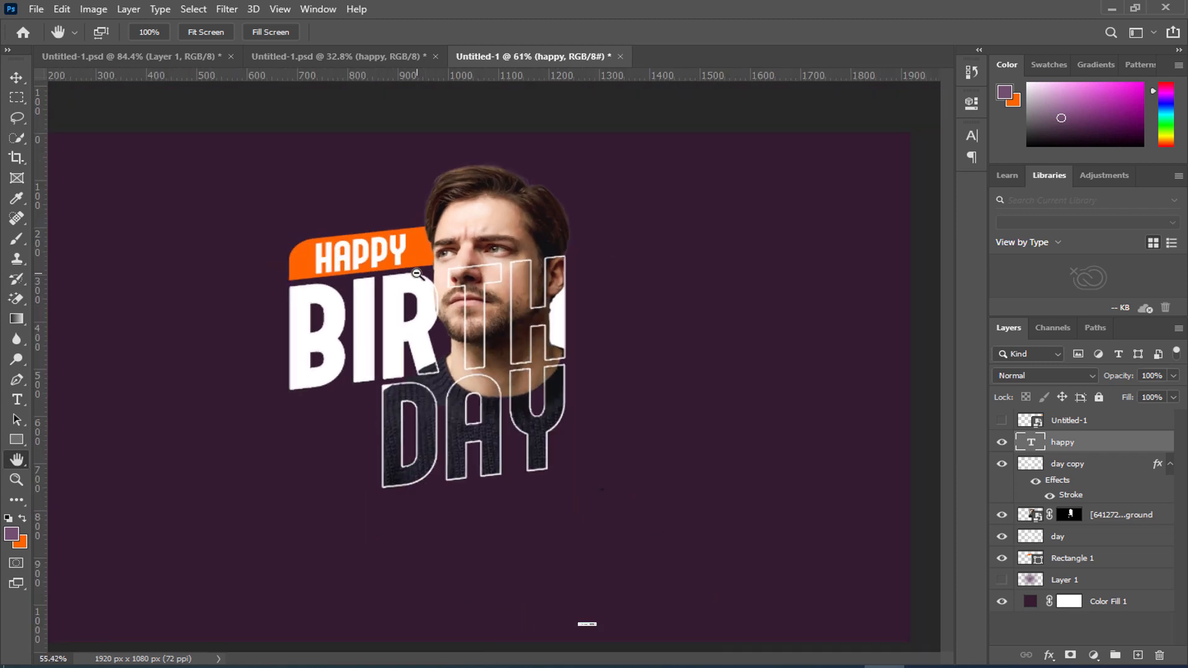
scroll(416, 272, down, 2)
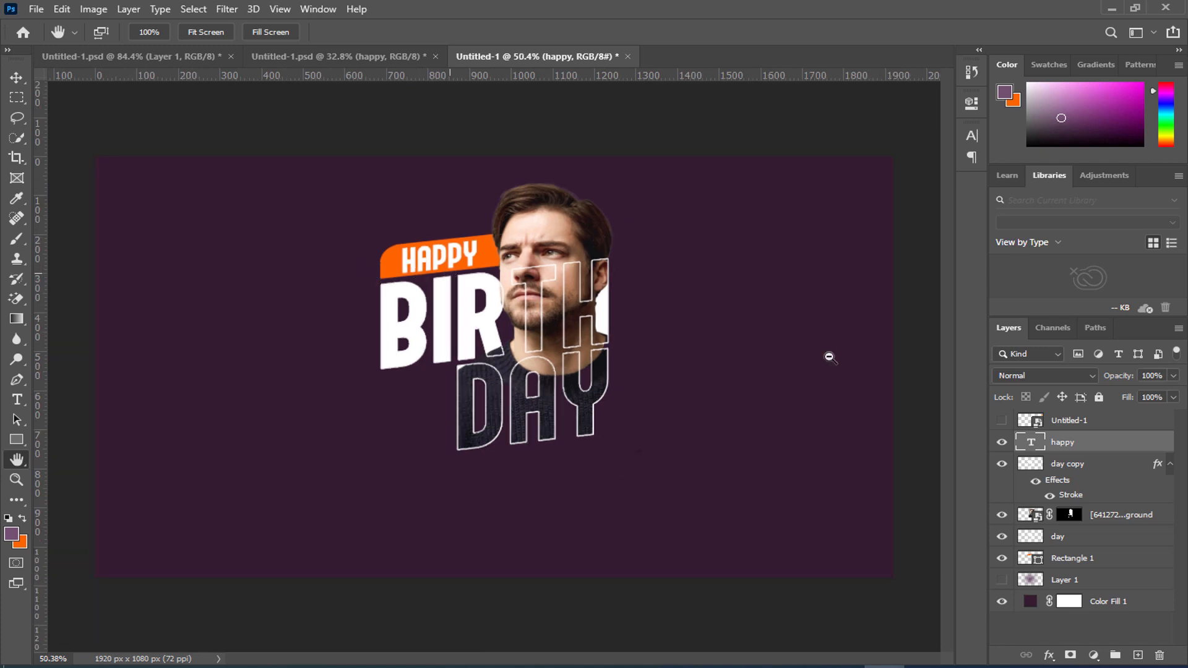
- Preview the background glow of Layer 1, hide it again, and group the layers from happy down to Rectangle 1
click(1002, 580)
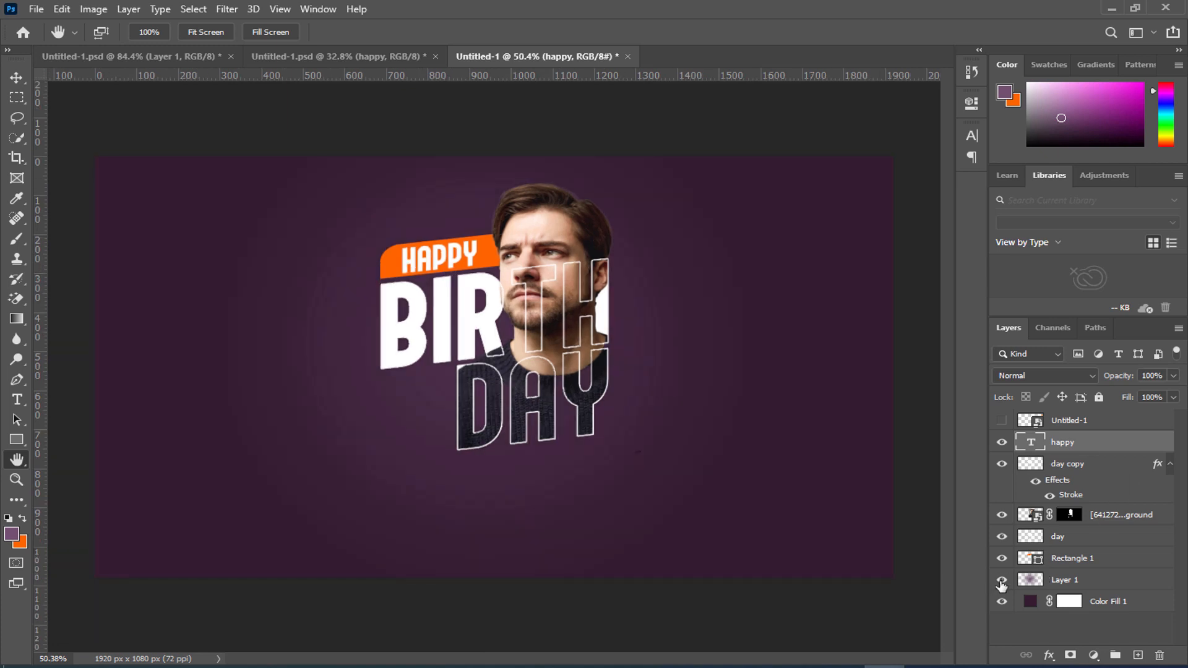
click(1002, 581)
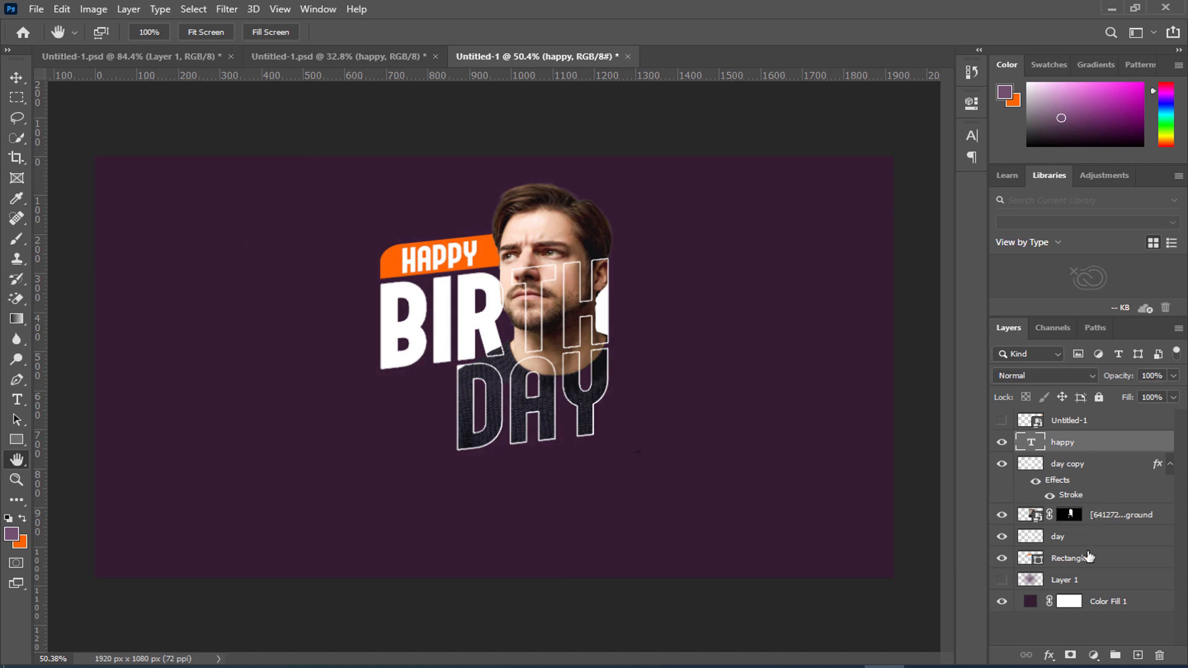
shift+click(1089, 557)
click(1115, 655)
- Scale the grouped birthday artwork to about 117% and reposition it around the center of the canvas
key(ctrl+t)
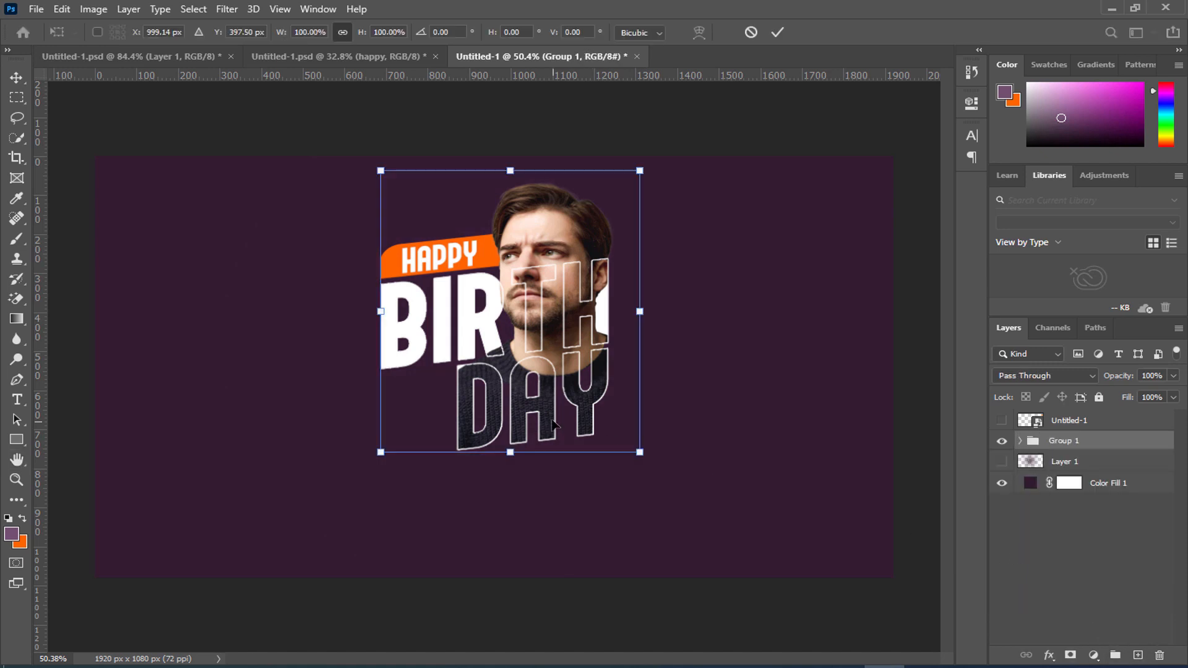
drag(538, 300, 537, 331)
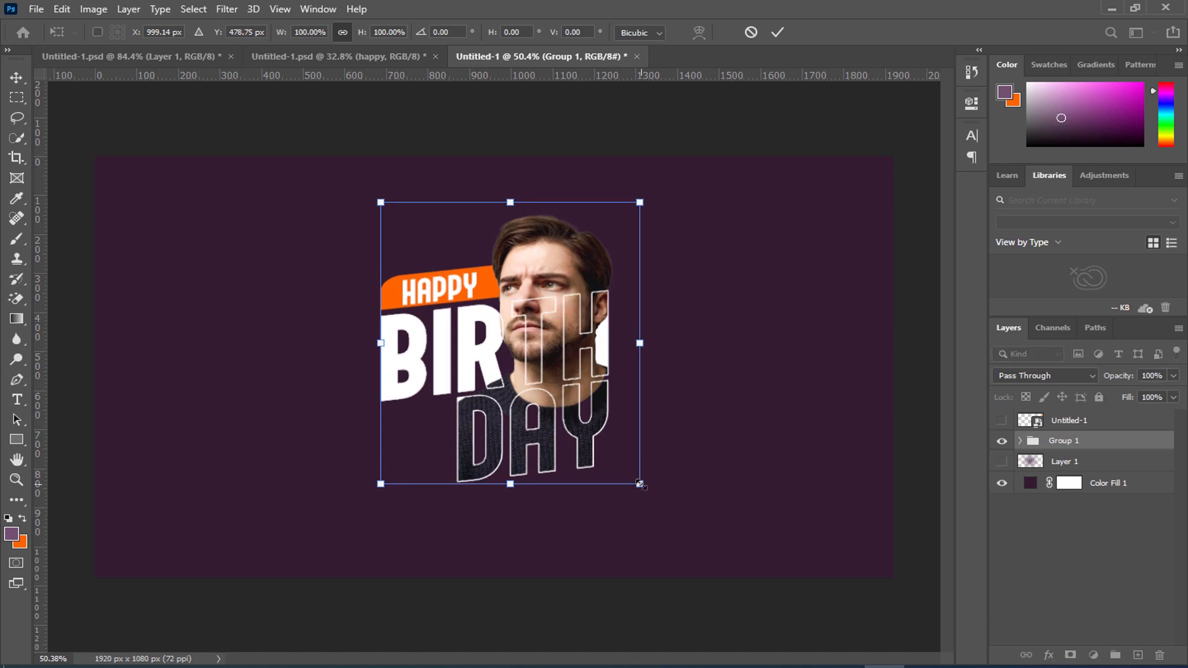
drag(640, 485, 684, 532)
drag(660, 455, 624, 441)
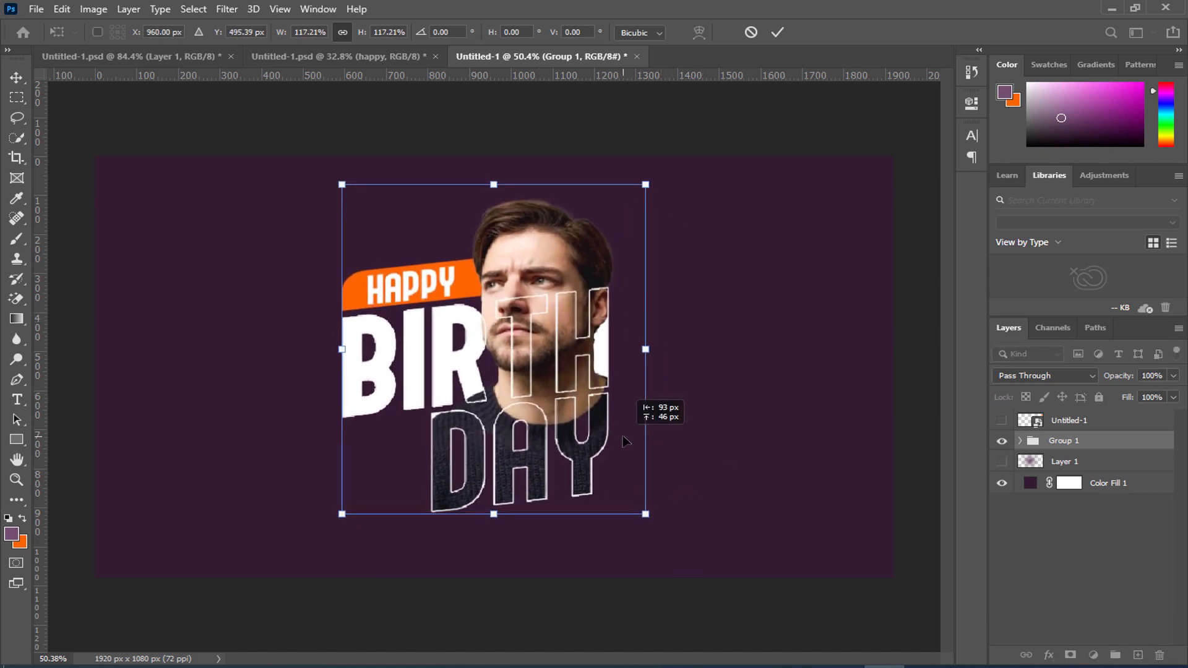
click(778, 32)
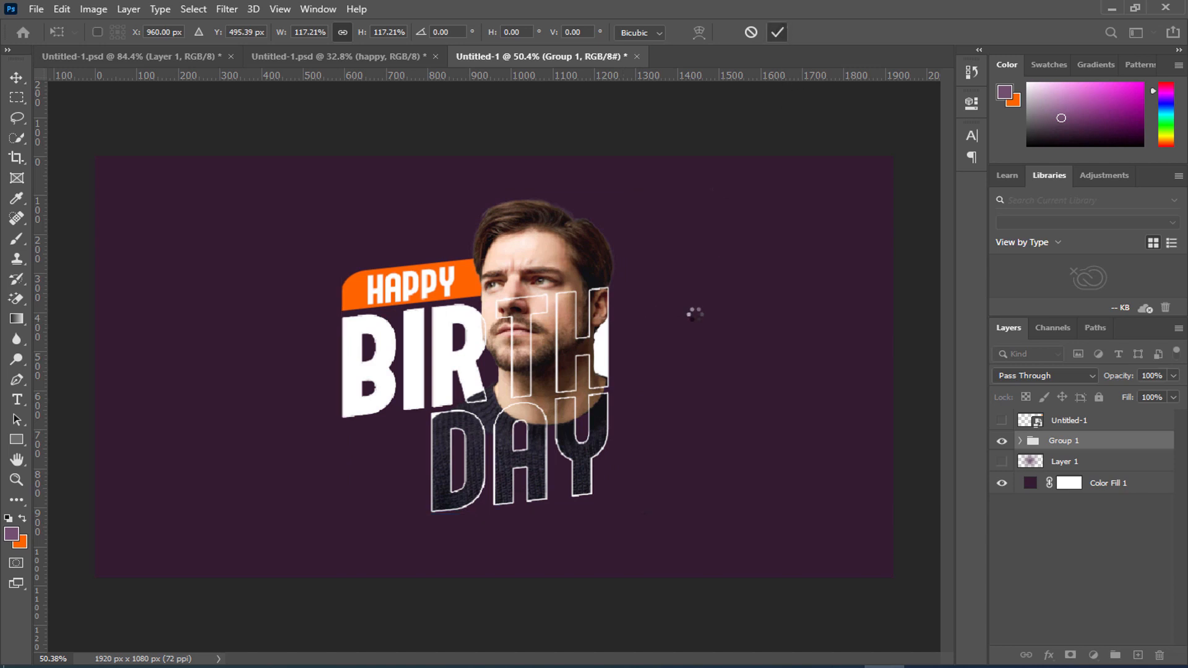
- Switch from the Rectangle tool to the Ellipse tool
click(17, 441)
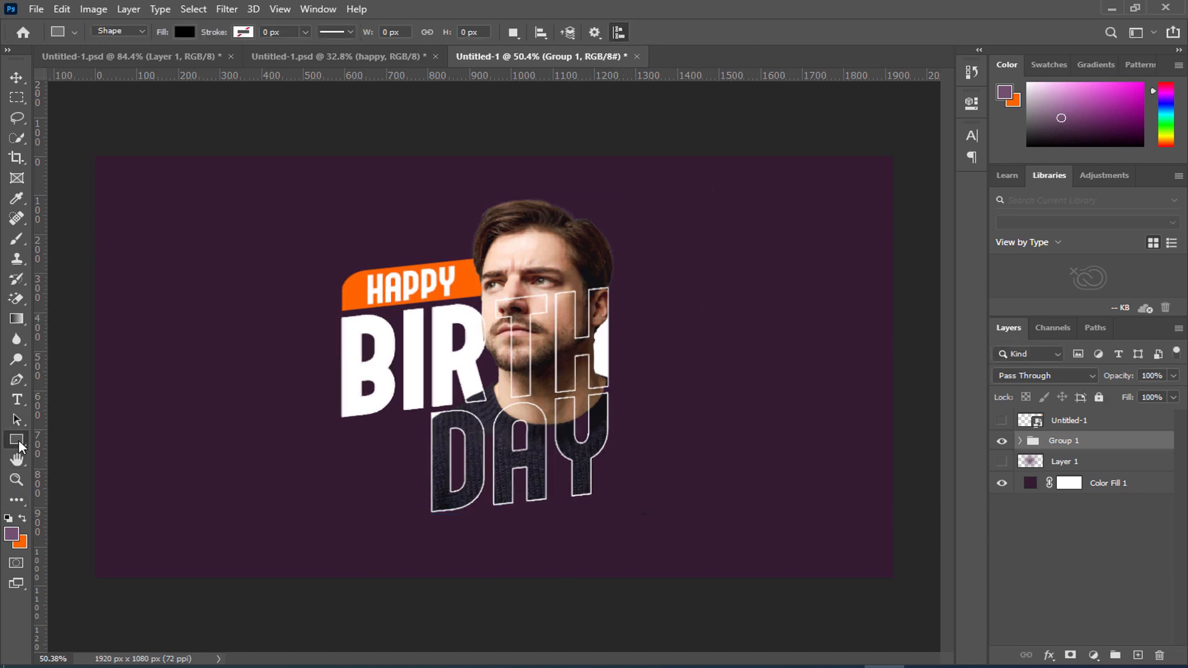
right_click(19, 444)
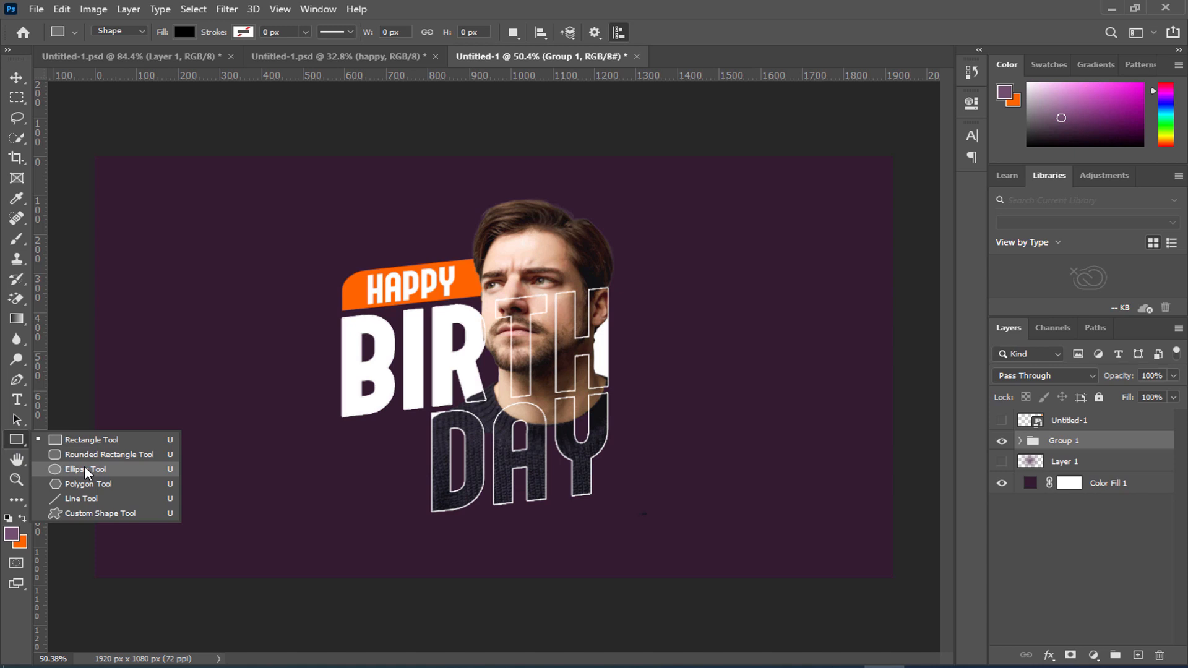
click(86, 470)
drag(748, 201, 770, 278)
key(ctrl+z)
click(927, 99)
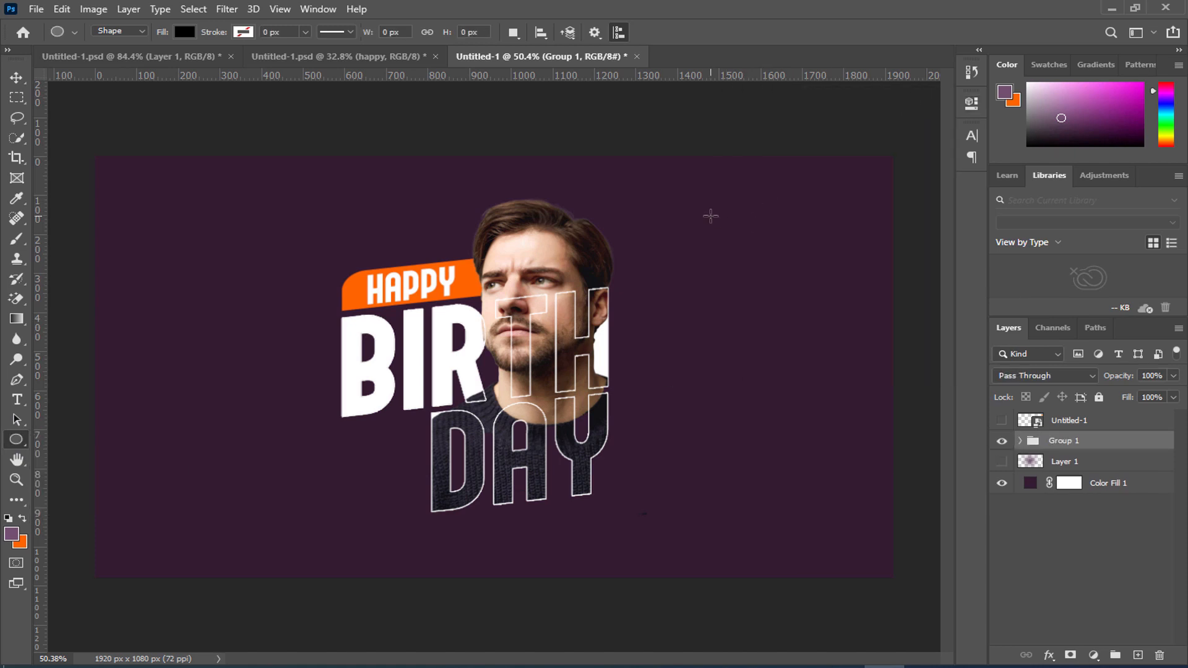
- Draw a circle about 230 px wide to the right of the portrait with no fill and a 6 px orange stroke
drag(711, 216, 816, 302)
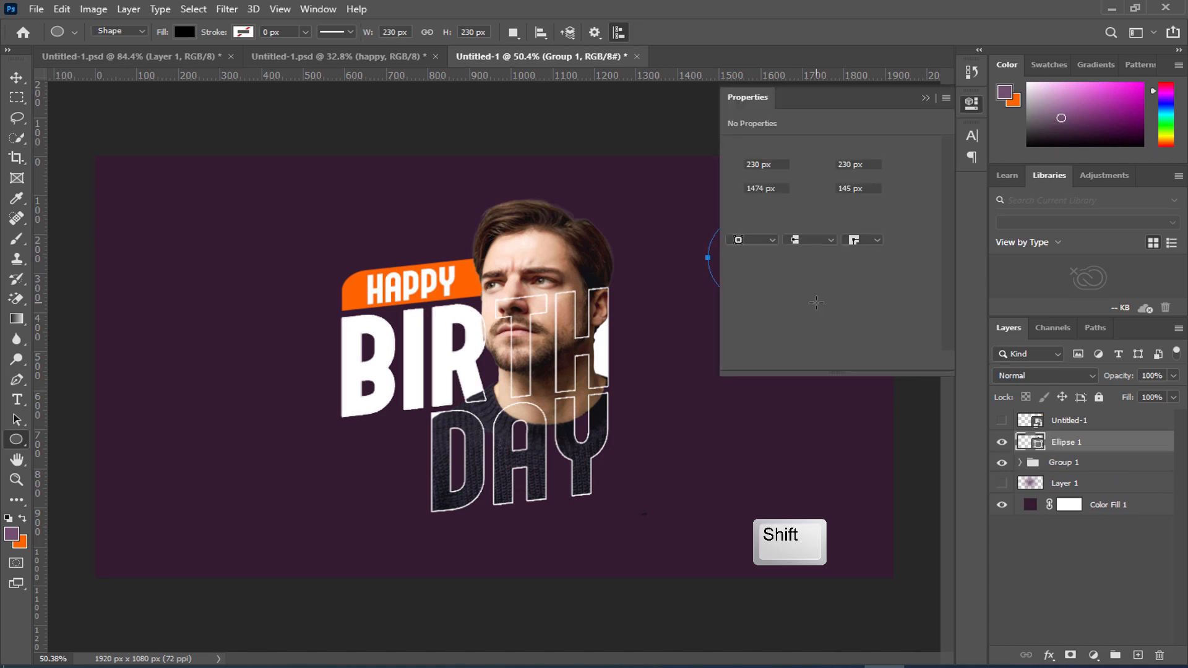
click(737, 222)
click(747, 250)
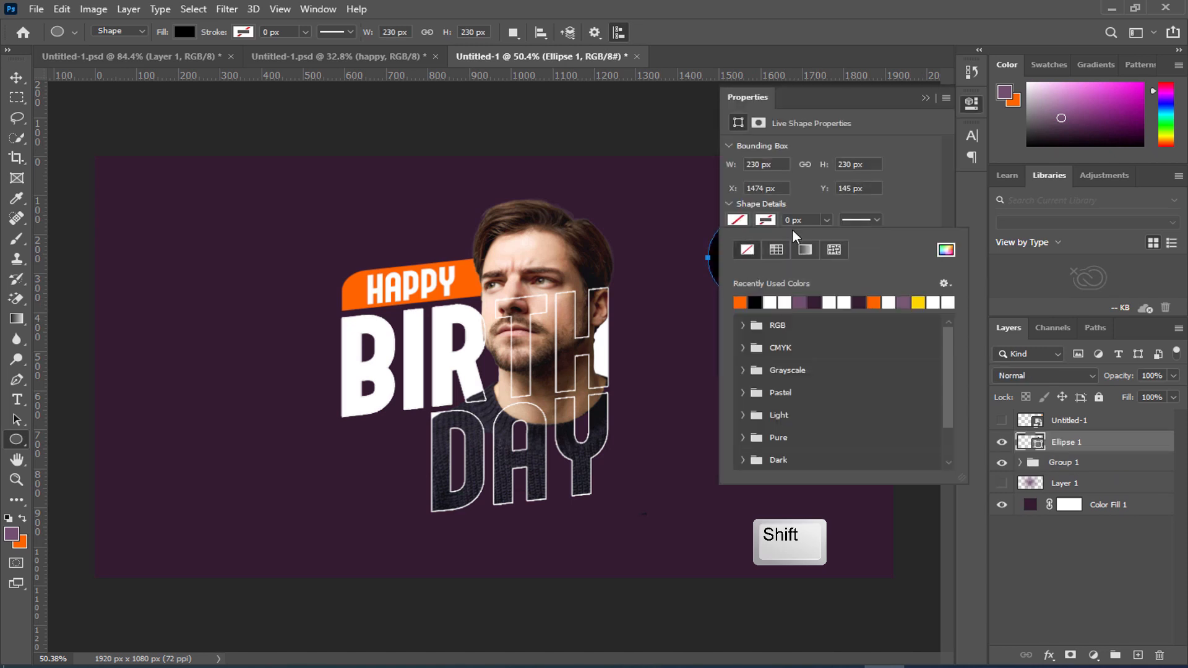
click(776, 250)
click(788, 220)
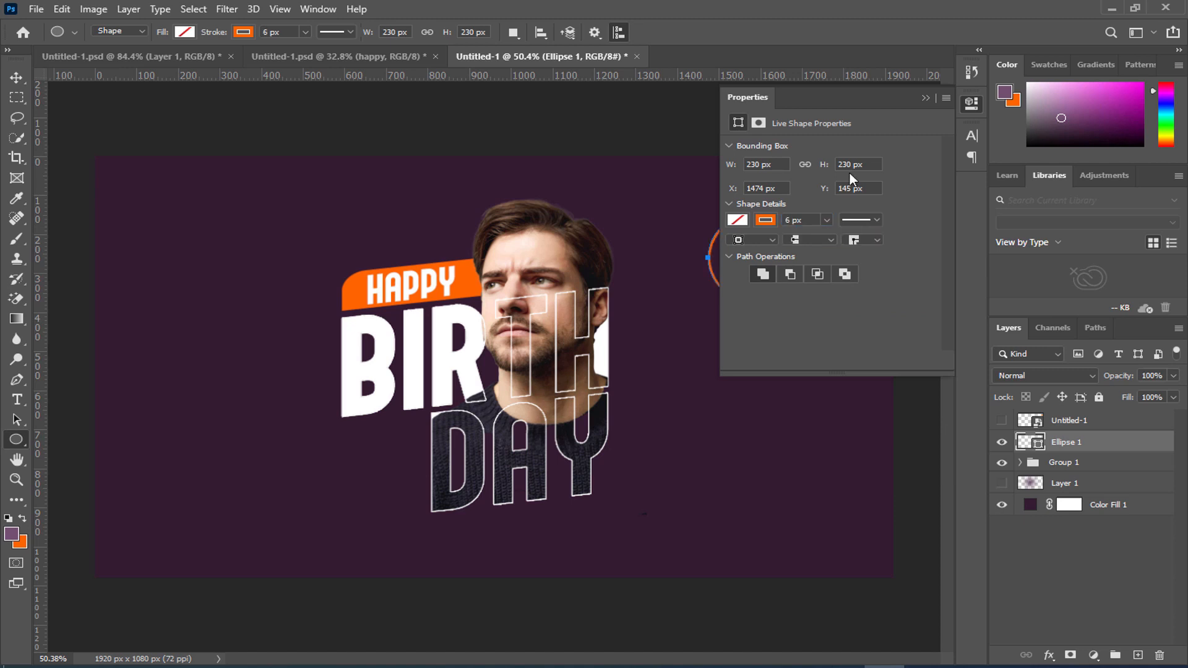
click(925, 98)
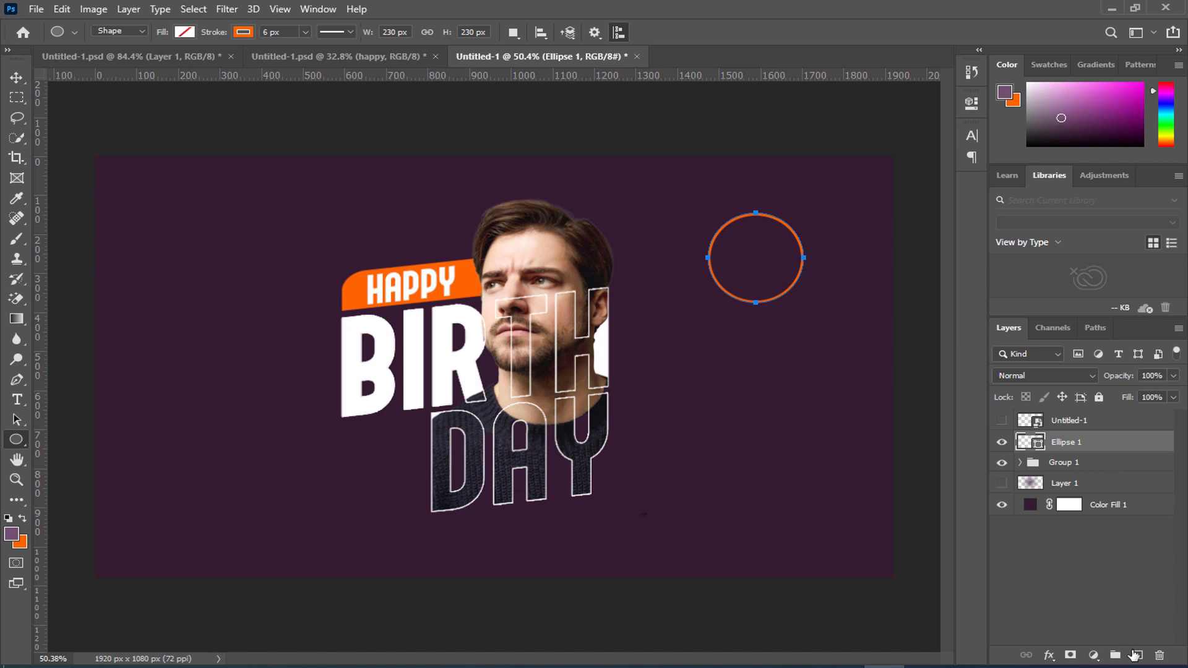
- Add a new layer and draw a white-filled circle about 200 px wide between the portrait and the orange ring
click(1137, 654)
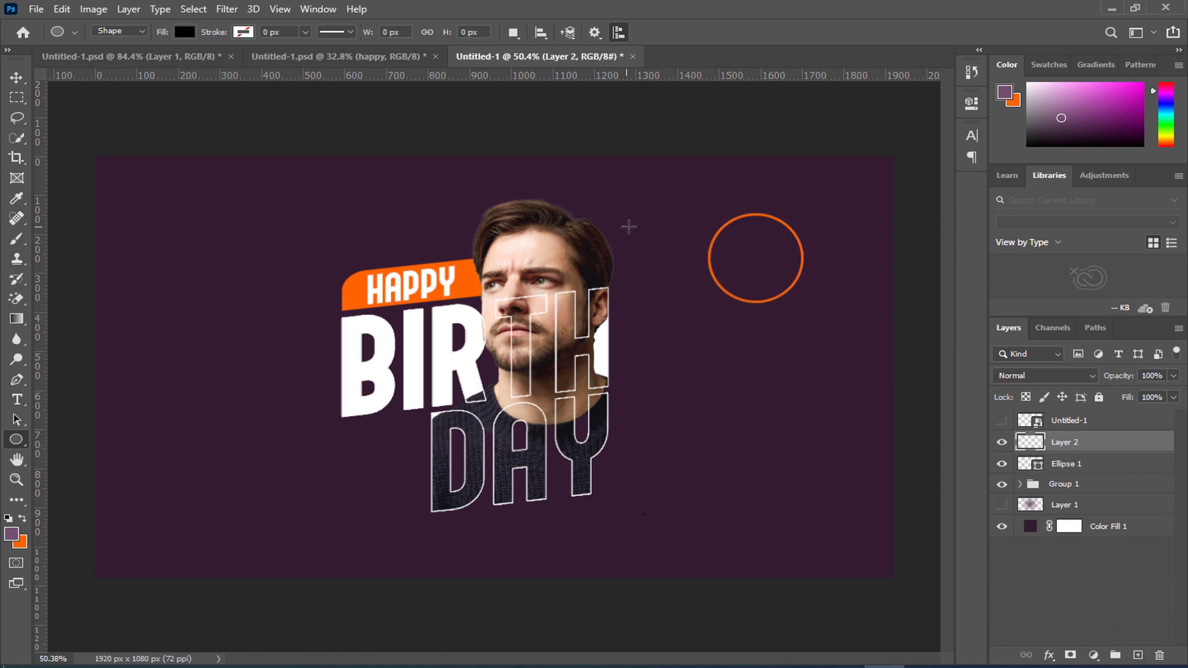
drag(629, 211, 713, 291)
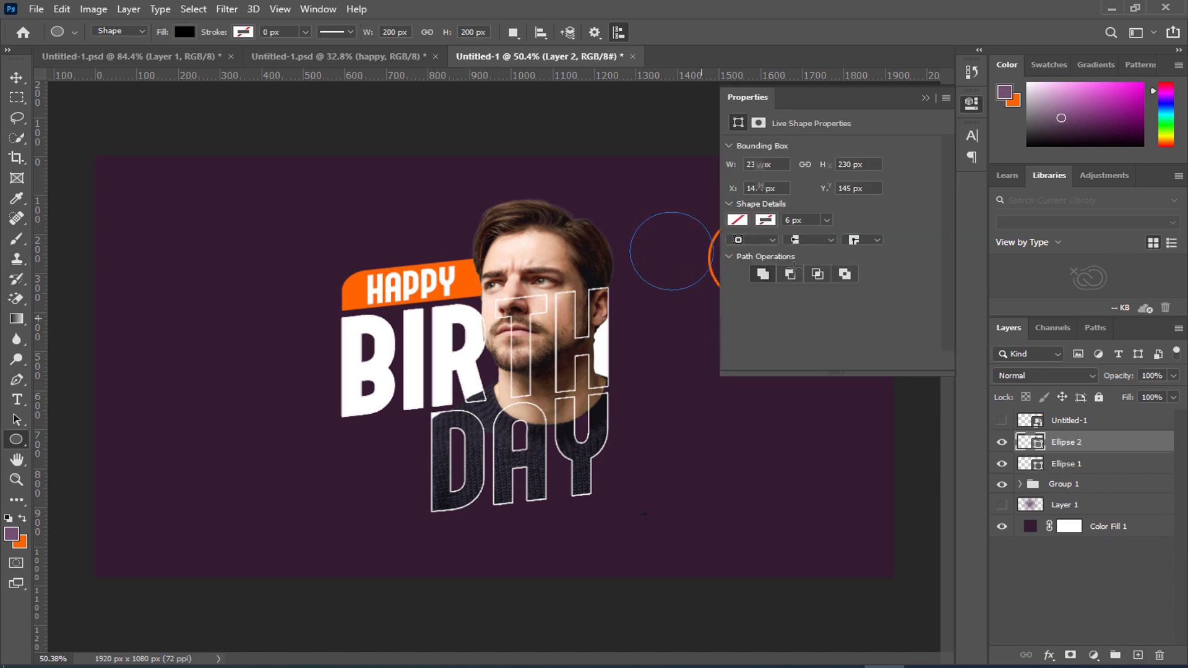
click(742, 221)
click(740, 302)
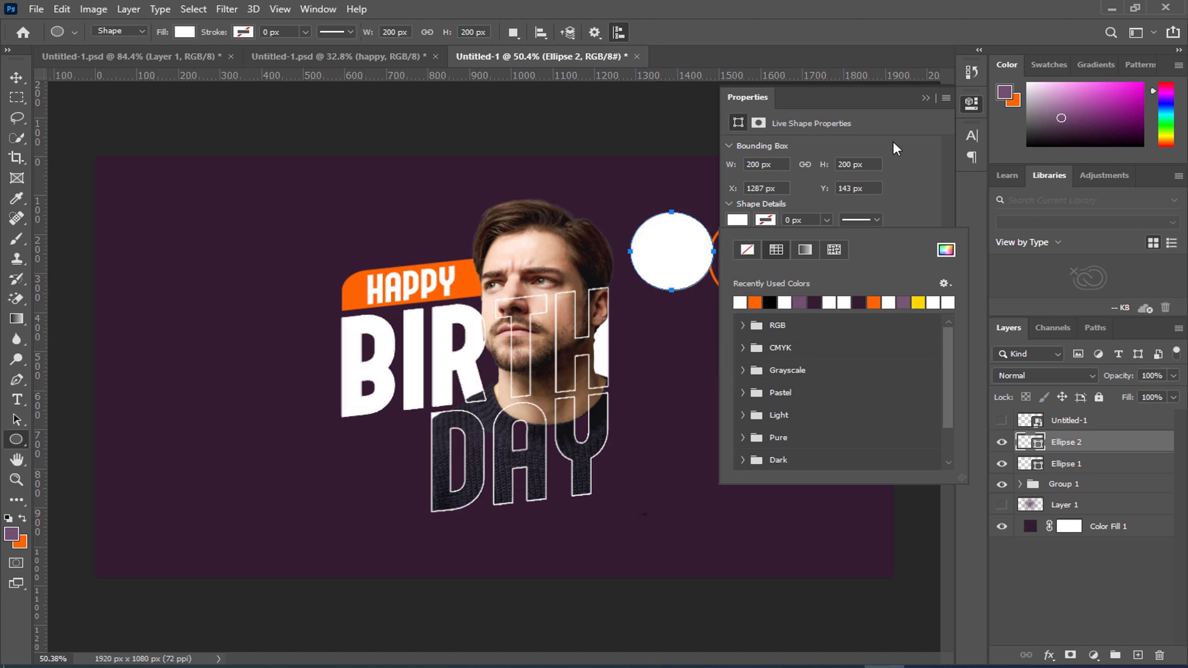
click(893, 149)
click(926, 98)
- Move the white circle over the lower part of the orange ring and scale it to about 84%
key(v)
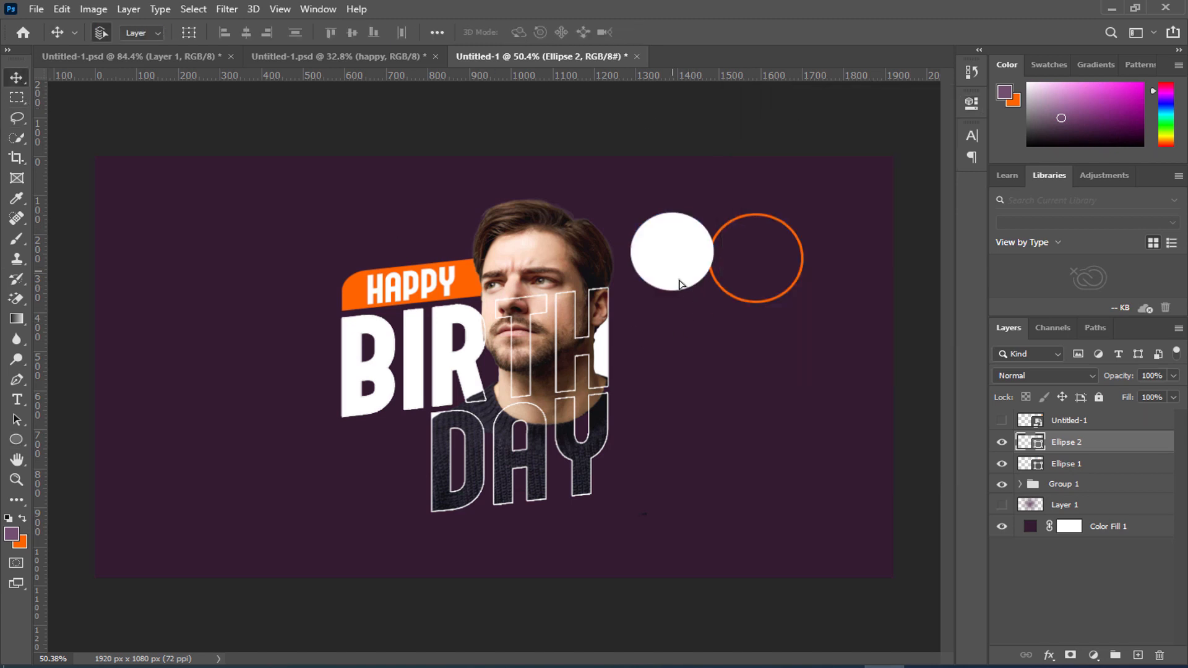
drag(680, 283, 773, 286)
key(ctrl+t)
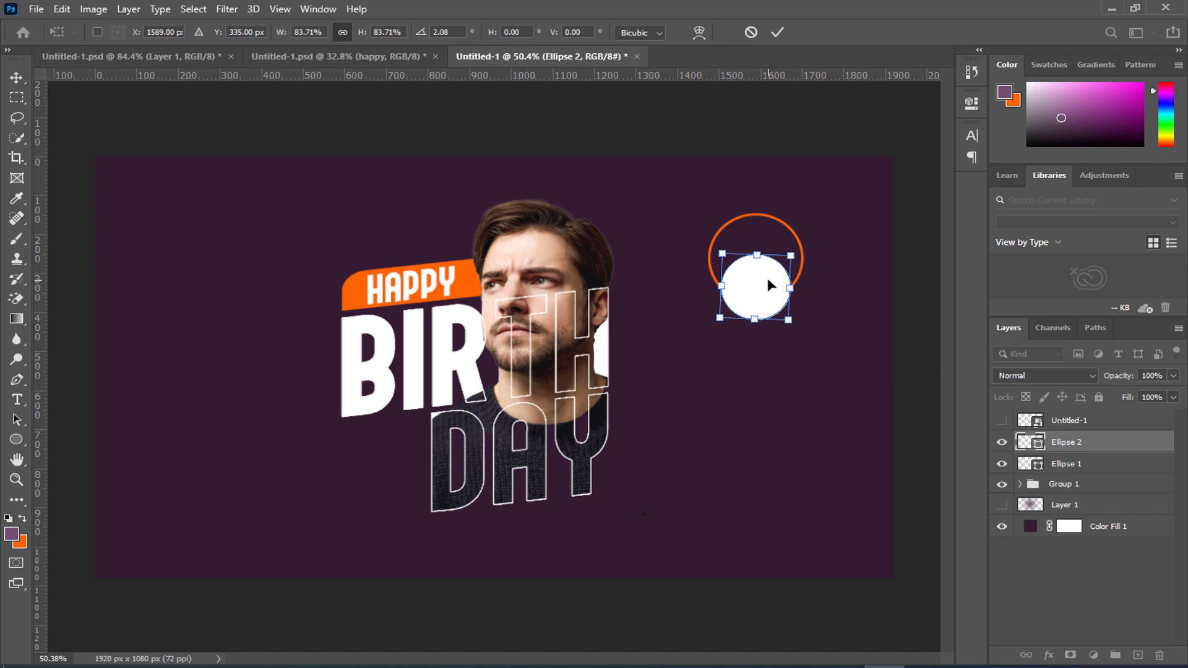
key(Return)
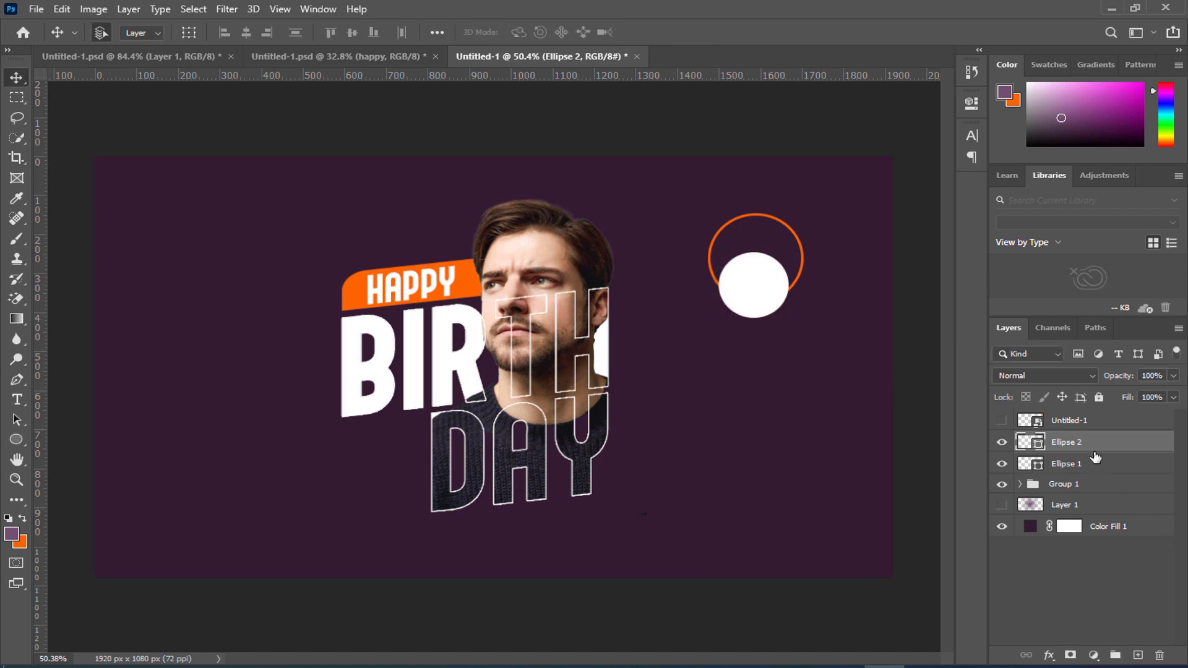
key(ctrl+t)
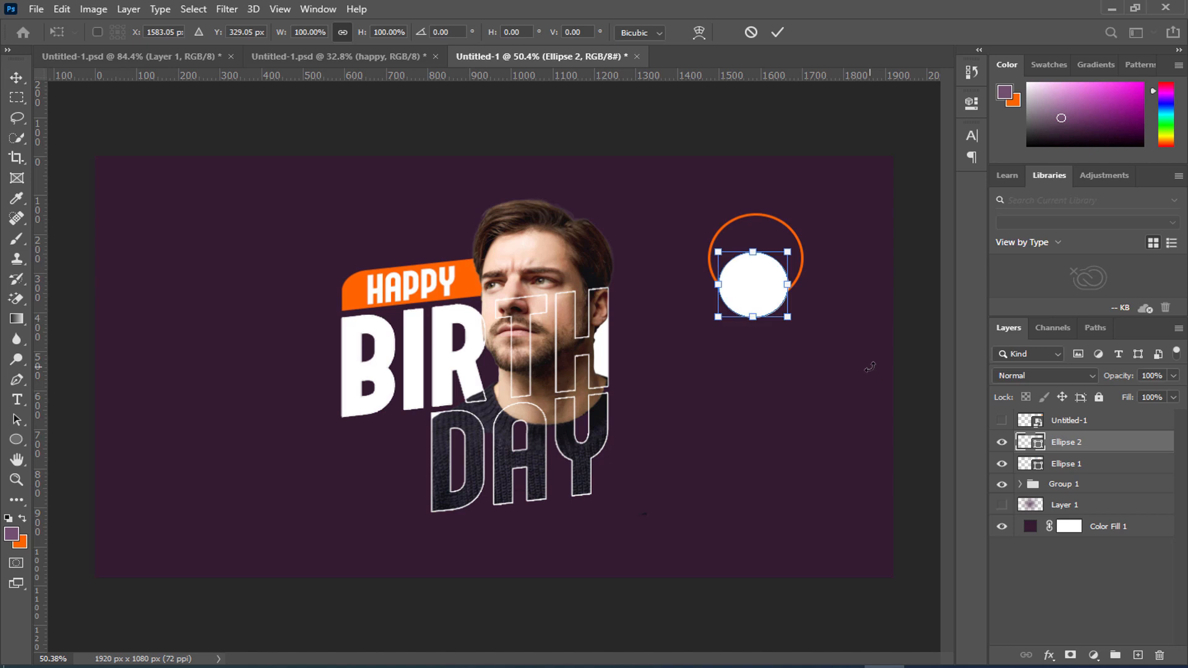
click(778, 32)
- Shrink the orange ring slightly so it sits behind the white circle, offset up and right
click(1101, 464)
key(ctrl+t)
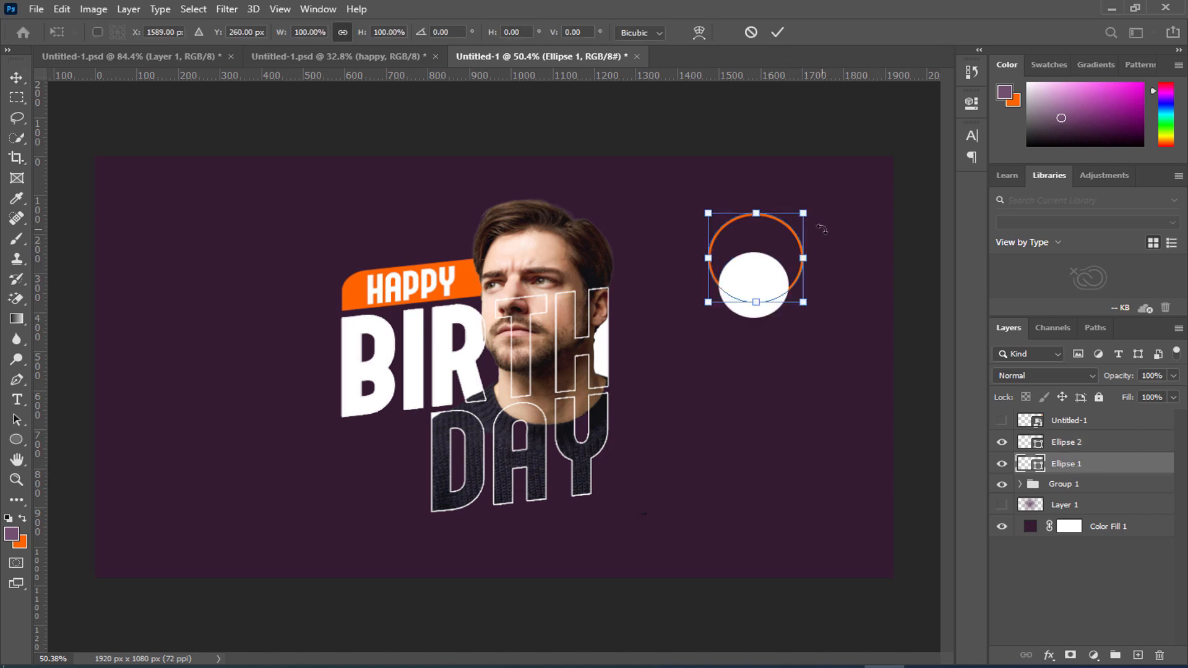
drag(803, 213, 782, 235)
click(778, 32)
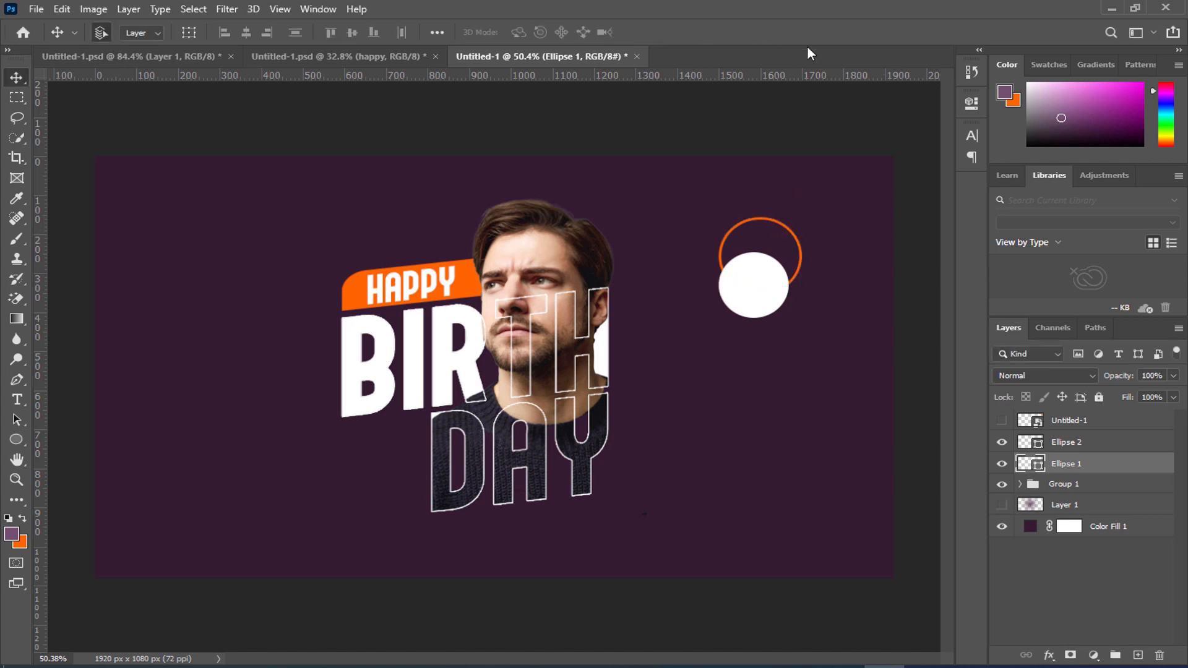
- Scale the white circle and orange ring together to about 80% and move them toward the canvas's upper-right corner
shift+click(1091, 447)
key(ctrl+t)
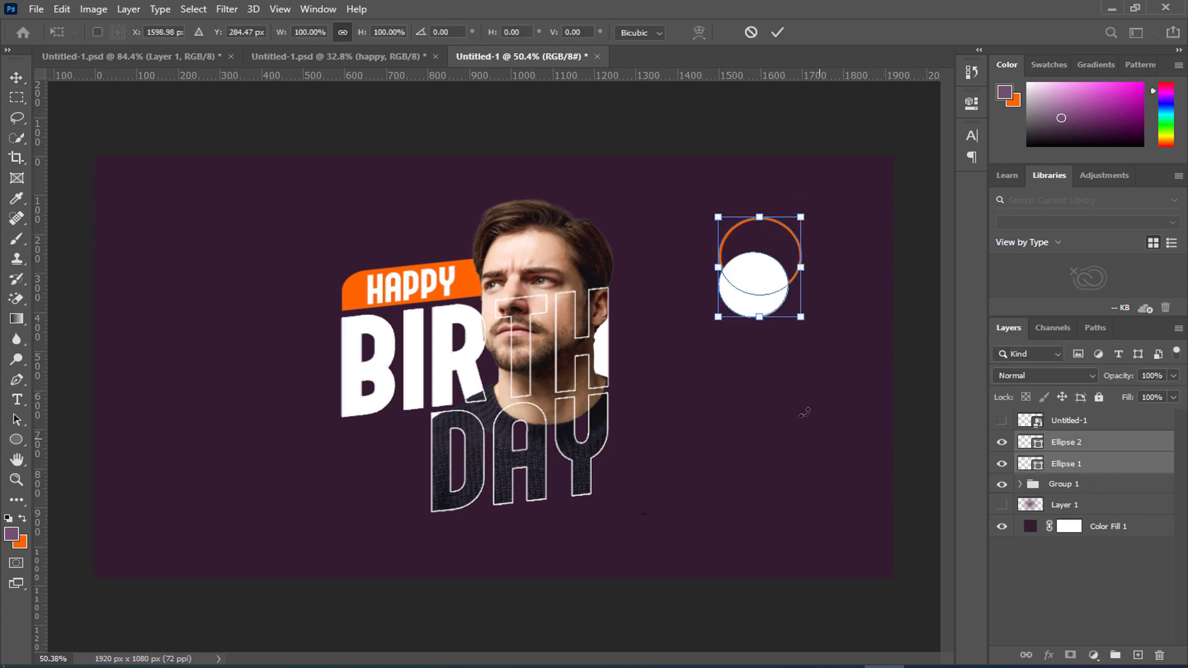
drag(801, 316, 785, 310)
drag(755, 264, 797, 232)
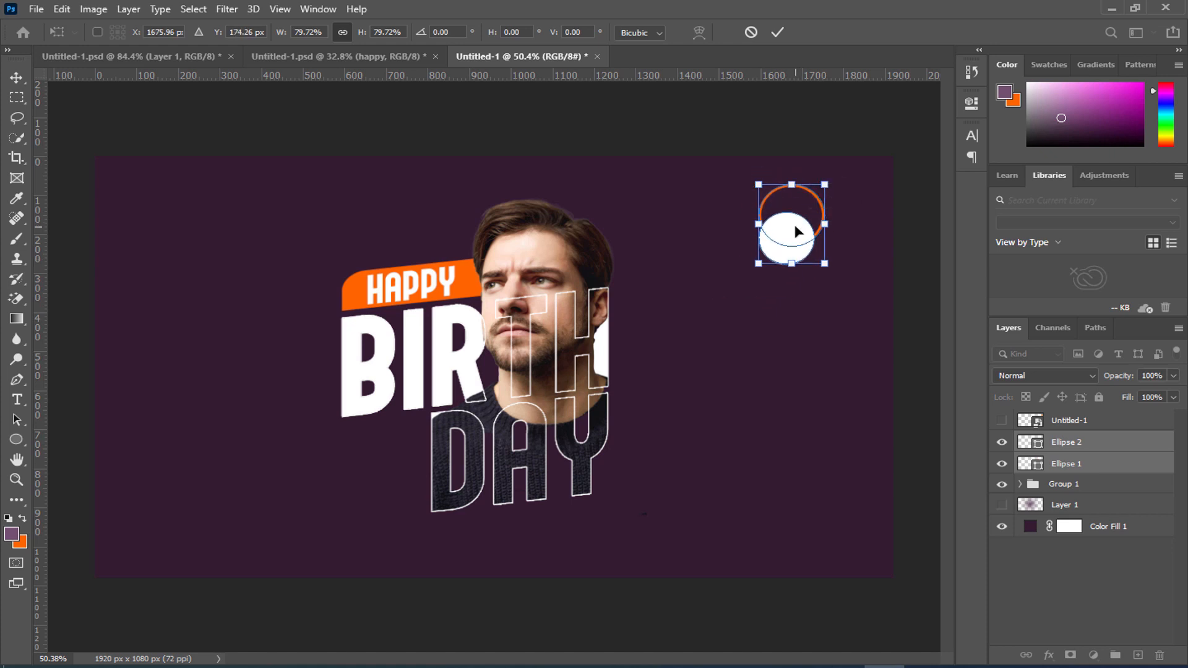
click(777, 33)
- Add a white +1 text directly above the Color Fill 1 layer, placing it to the lower right of DAY
click(833, 350)
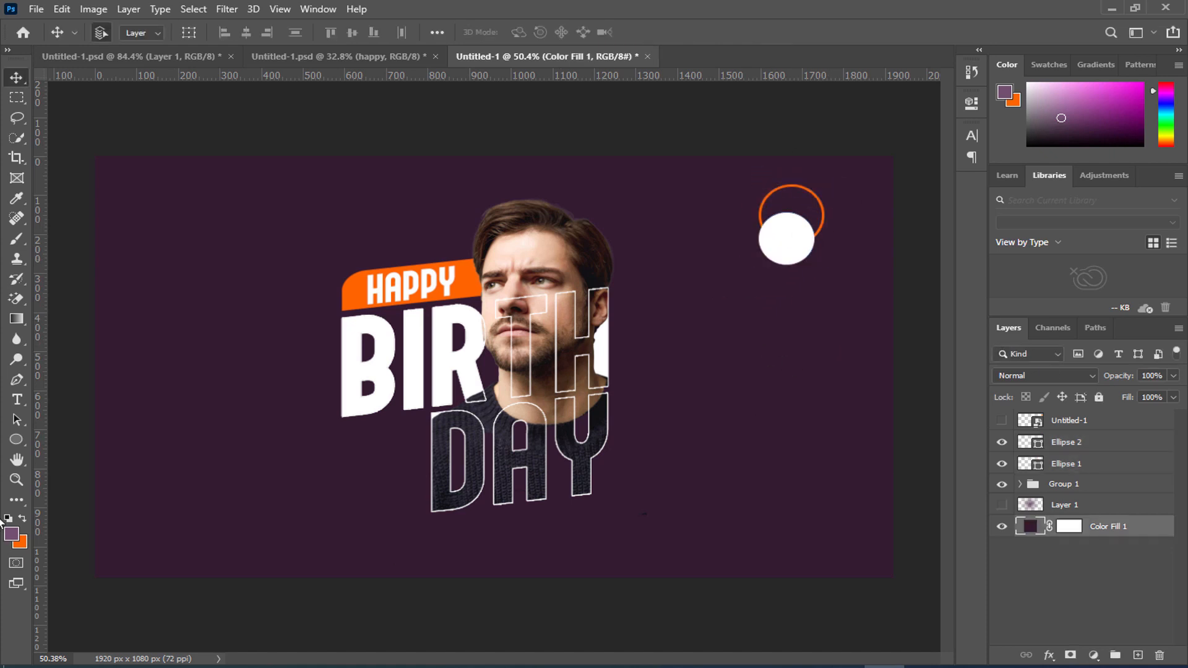
click(17, 399)
click(695, 504)
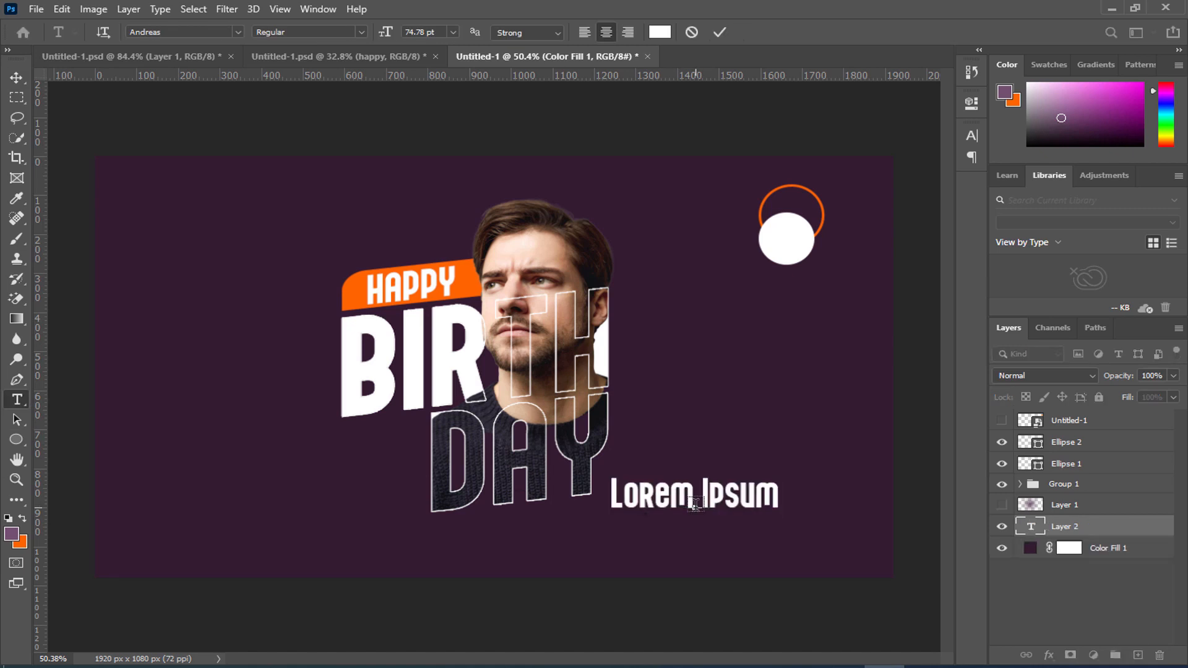
text(1)
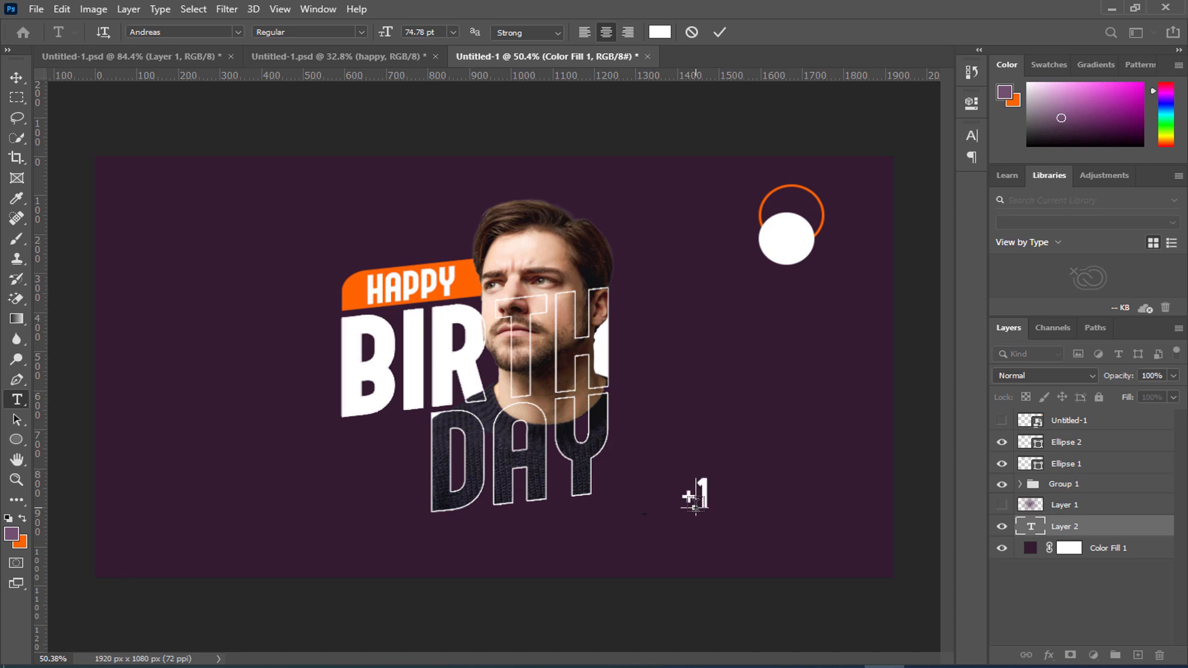
click(725, 32)
- Scale the +1 text down to about 59.83 pt and tilt it clockwise
key(ctrl+t)
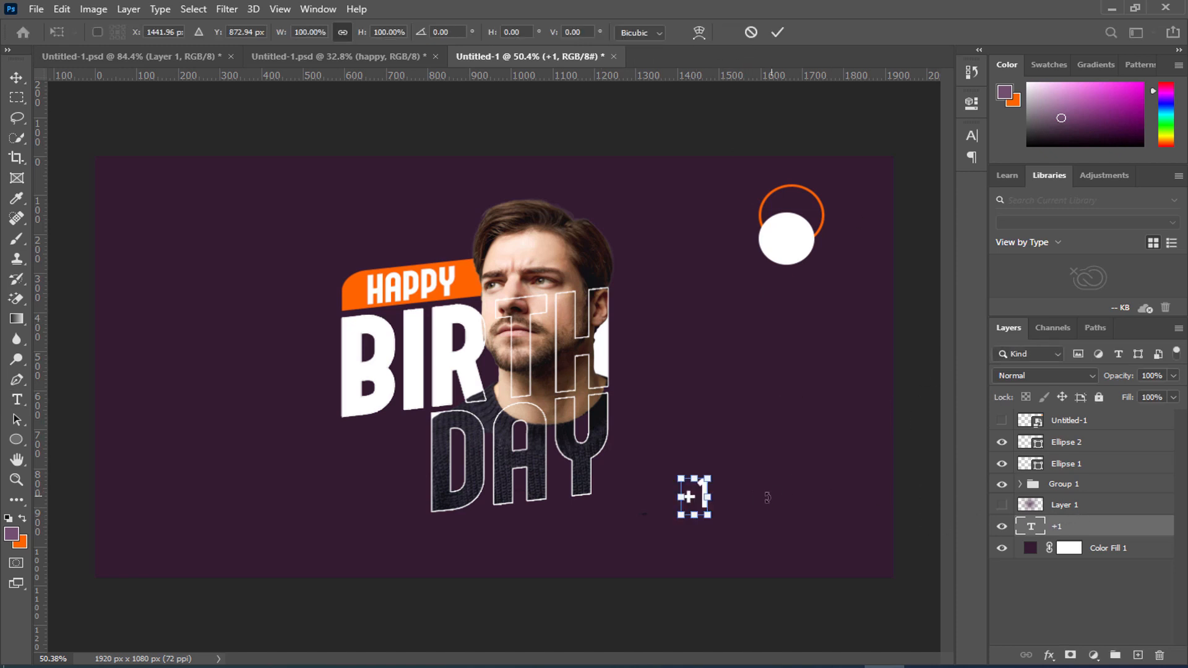
drag(708, 514, 718, 520)
click(777, 33)
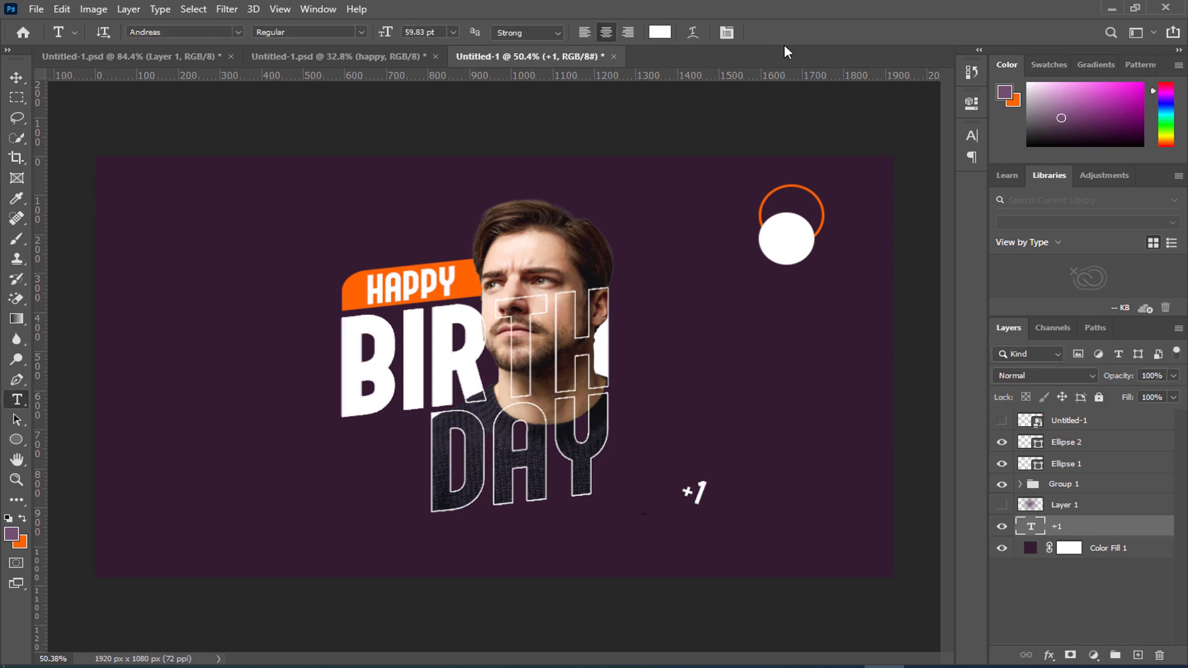
- Duplicate the +1 text twice beside the lettering's left side, one high and one low, and rotate the low copy -14.25°
click(18, 83)
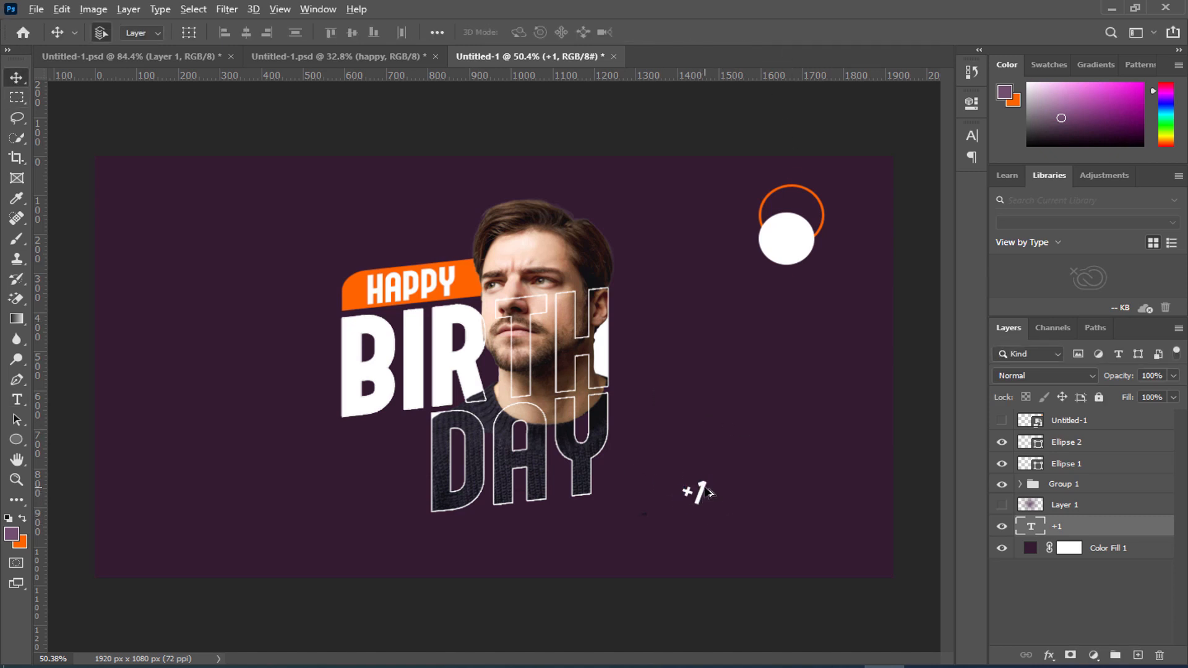
drag(704, 488, 333, 488)
key(ctrl+t)
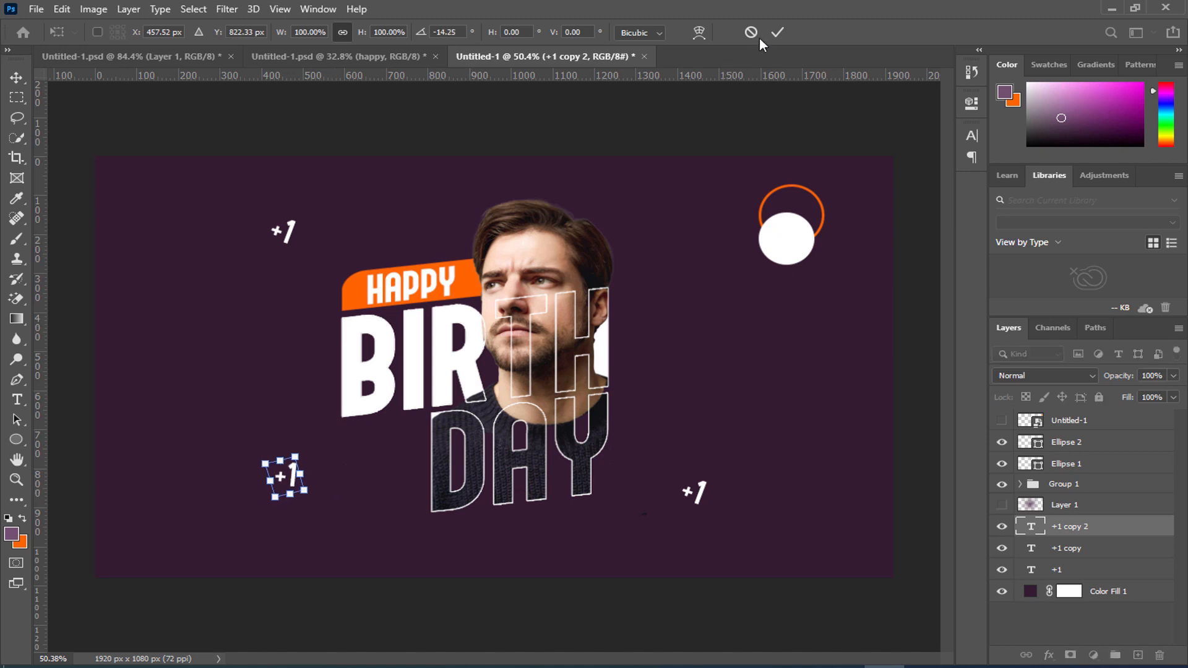
click(777, 32)
- Apply a Motion Blur at 0° with a 16-pixel distance to the +1 text at the lower right of DAY
click(695, 493)
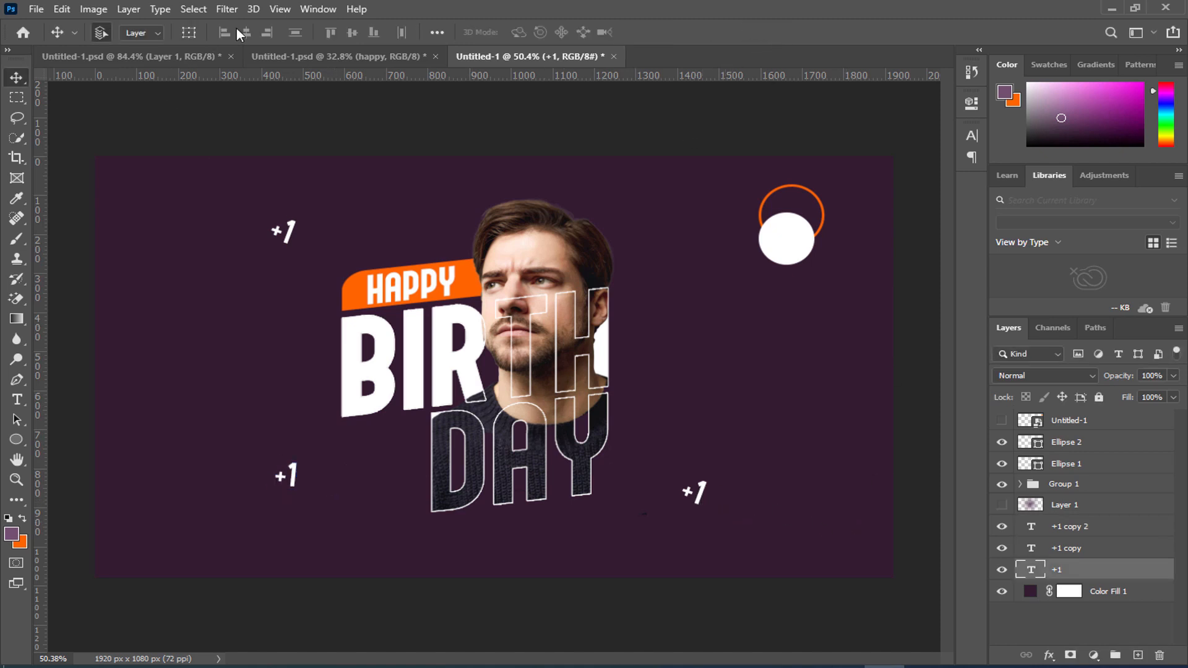
click(227, 9)
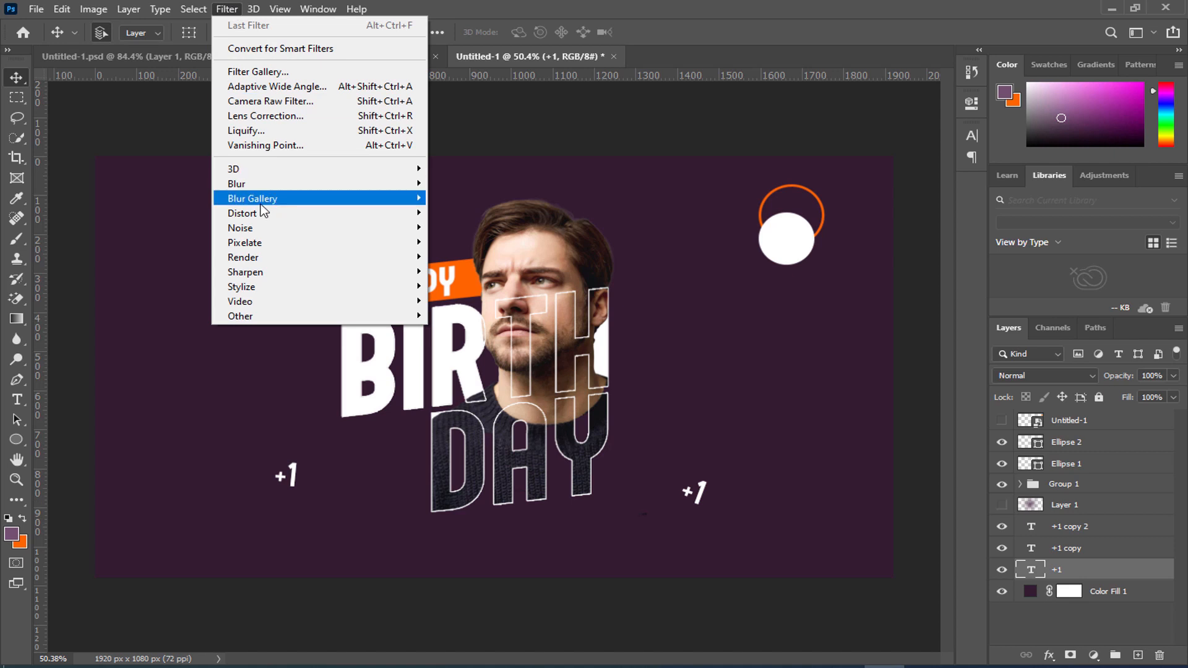
mouse_move(240, 185)
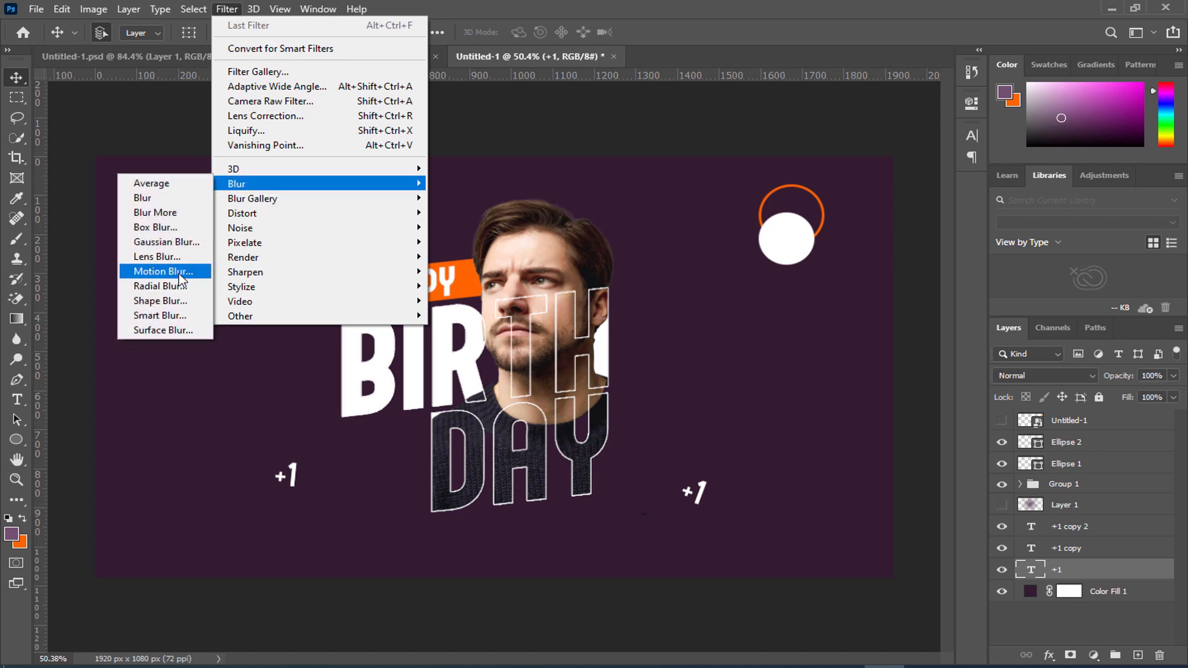
click(179, 272)
click(563, 256)
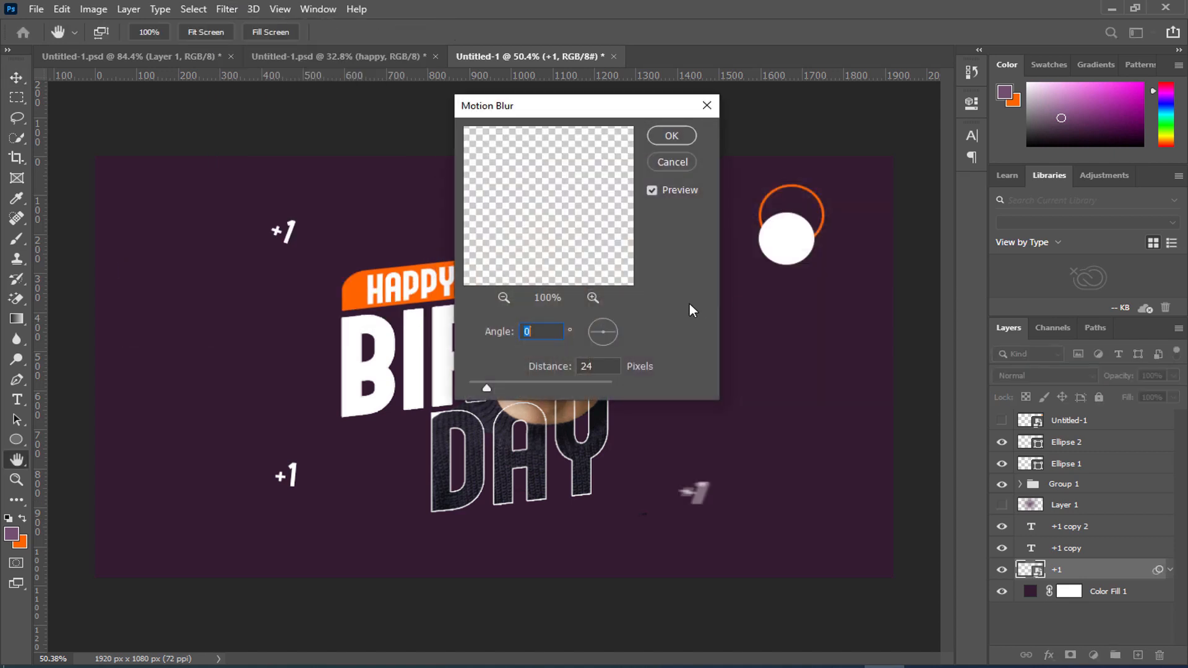
drag(485, 390, 482, 391)
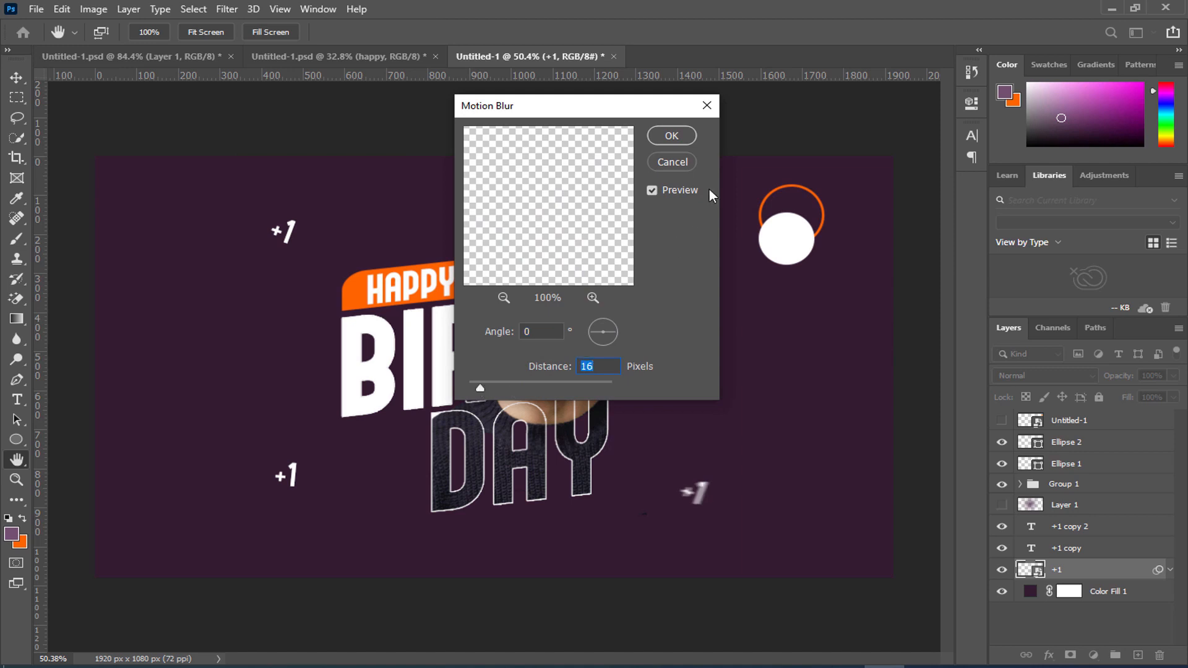
click(685, 135)
- Apply a Motion Blur with a 16-pixel distance to the +1 text above and left of HAPPY, adjusting the blur angle slightly
click(285, 236)
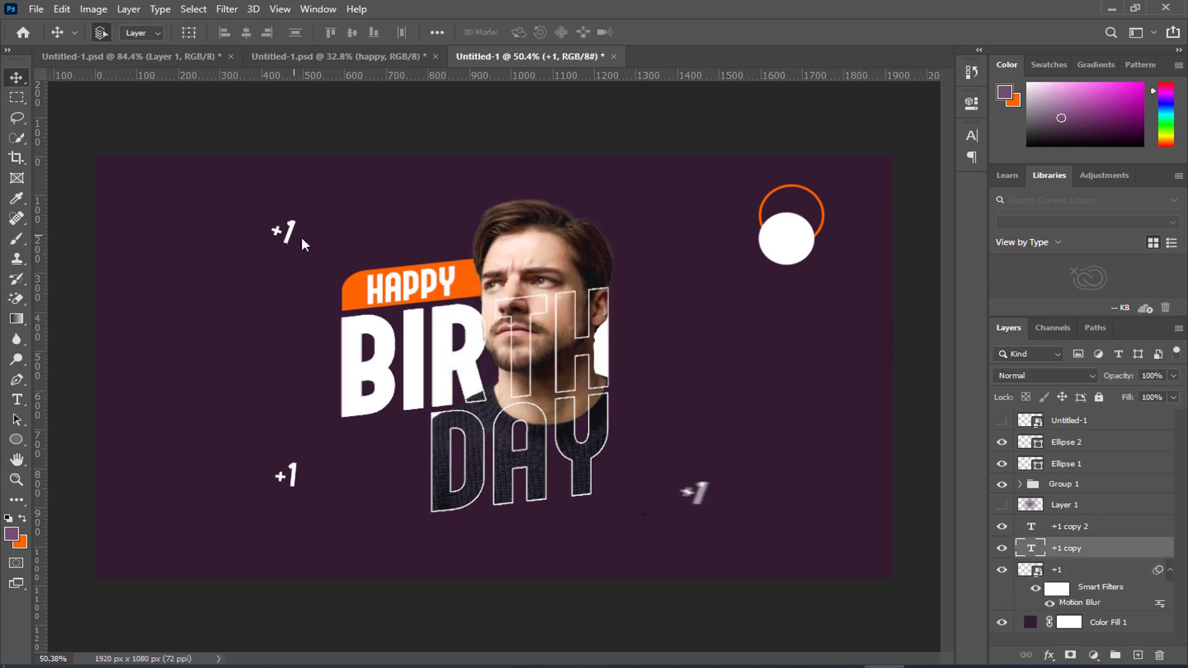
click(249, 10)
click(224, 9)
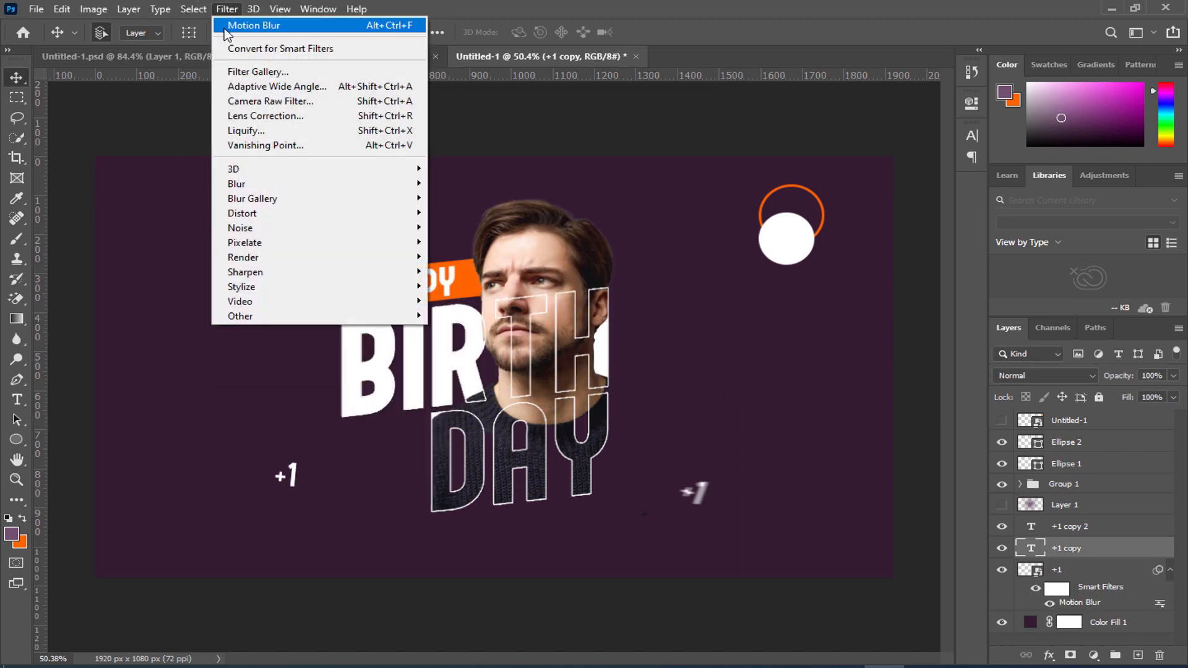
mouse_move(230, 184)
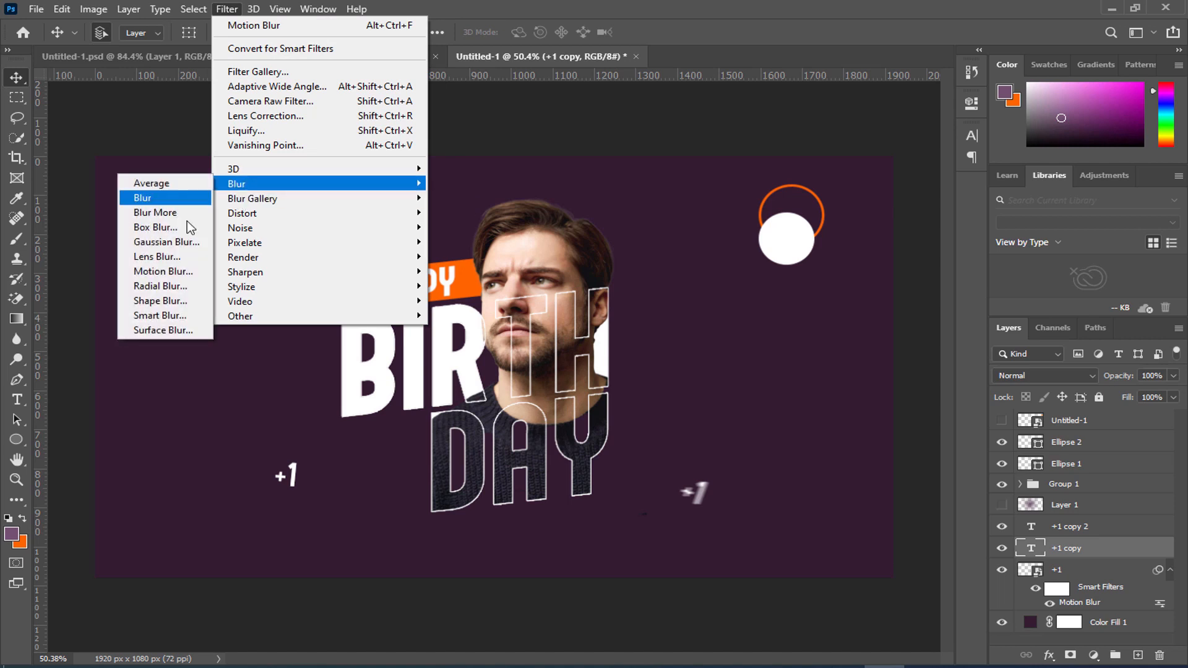
click(186, 272)
click(614, 258)
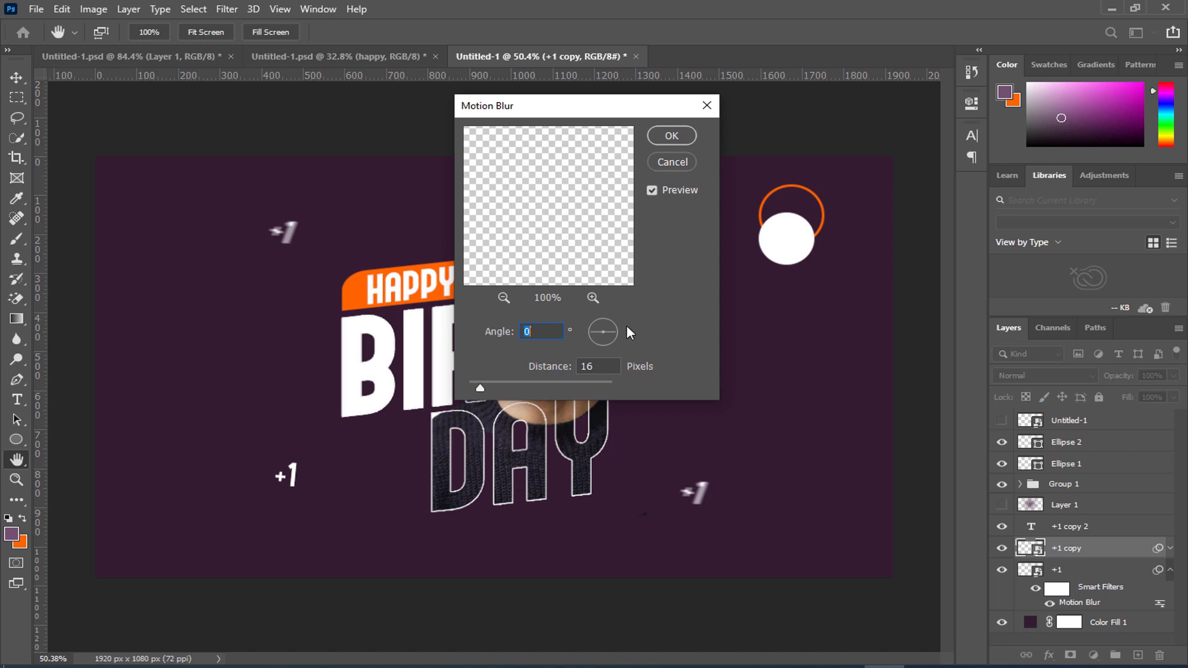
drag(615, 338, 613, 341)
click(678, 136)
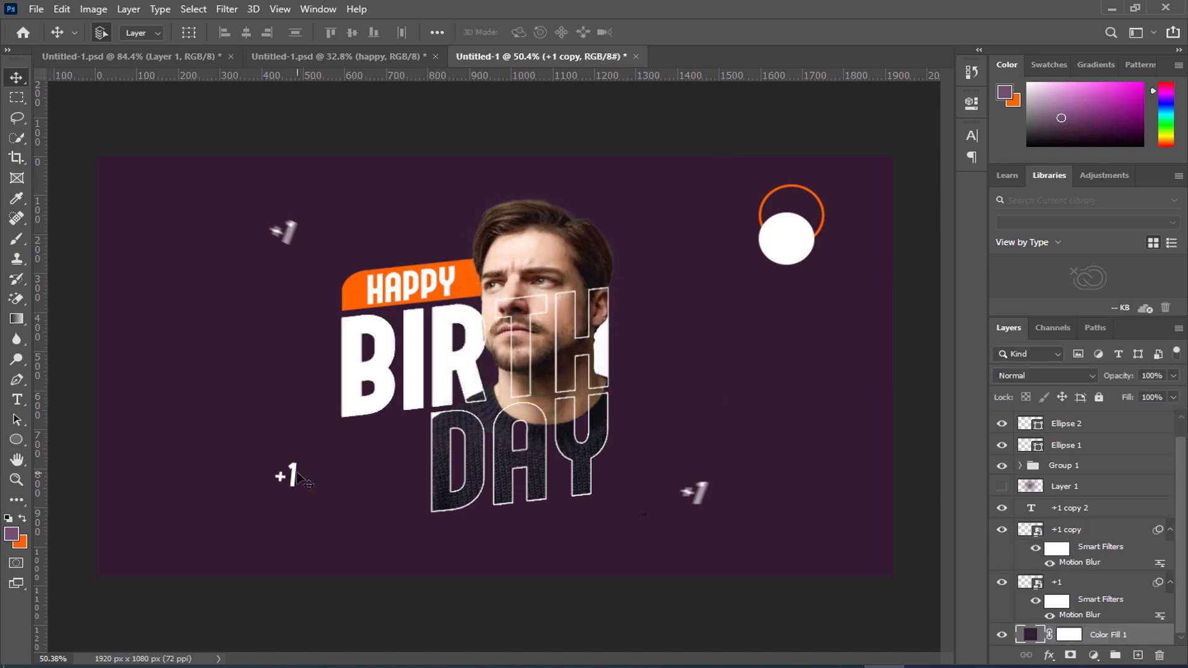
- Apply a Gaussian Blur with a 1.2-pixel radius to the low +1 text left of DAY
click(849, 413)
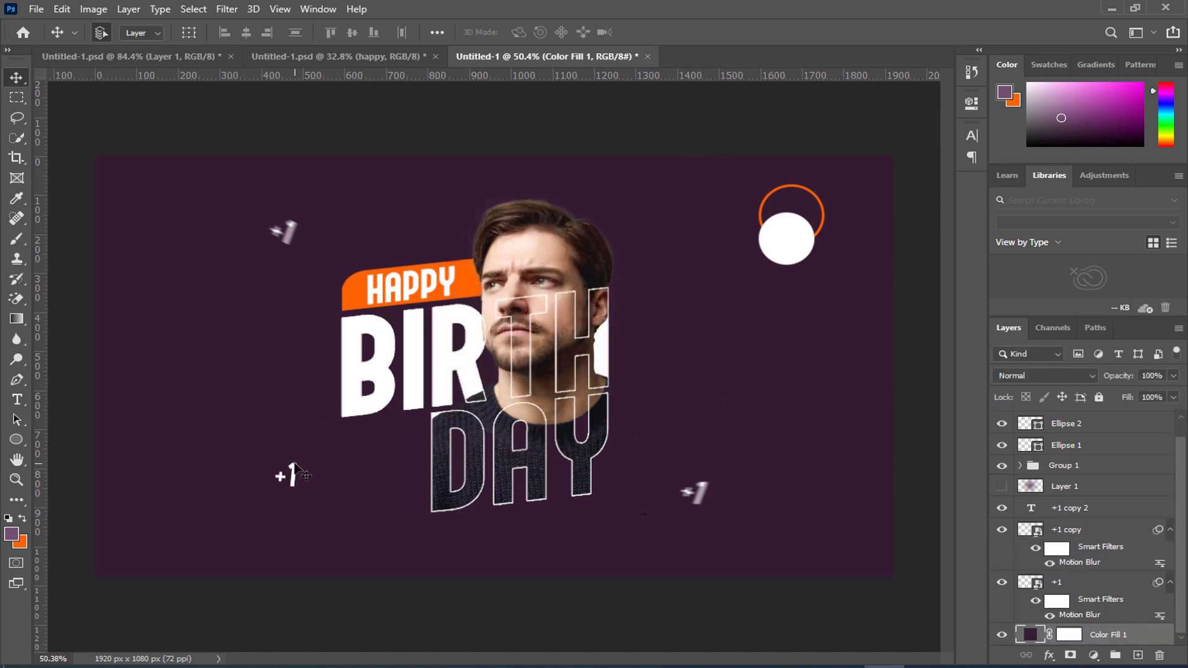
click(295, 469)
click(234, 9)
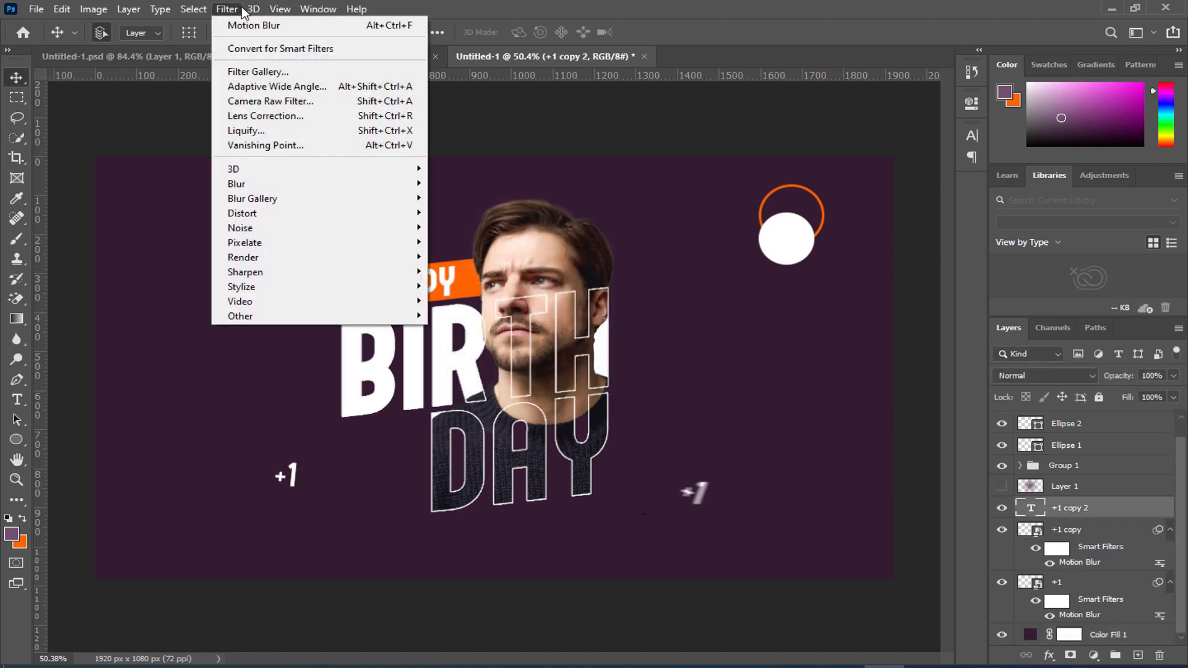
mouse_move(253, 184)
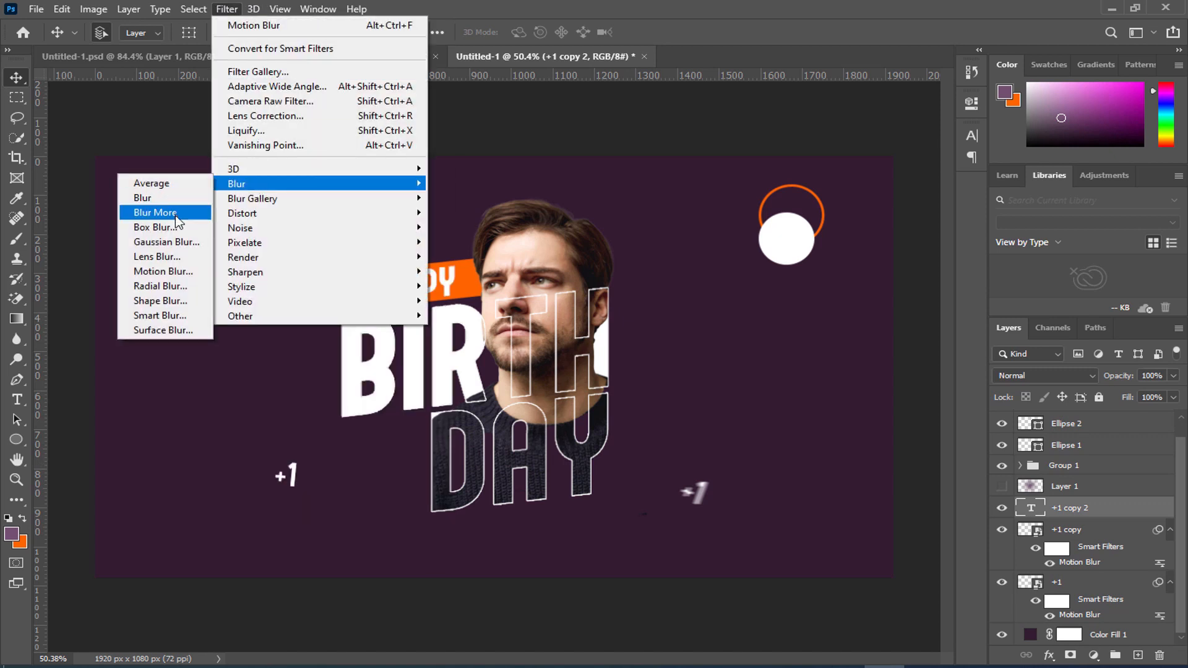
click(174, 241)
click(557, 258)
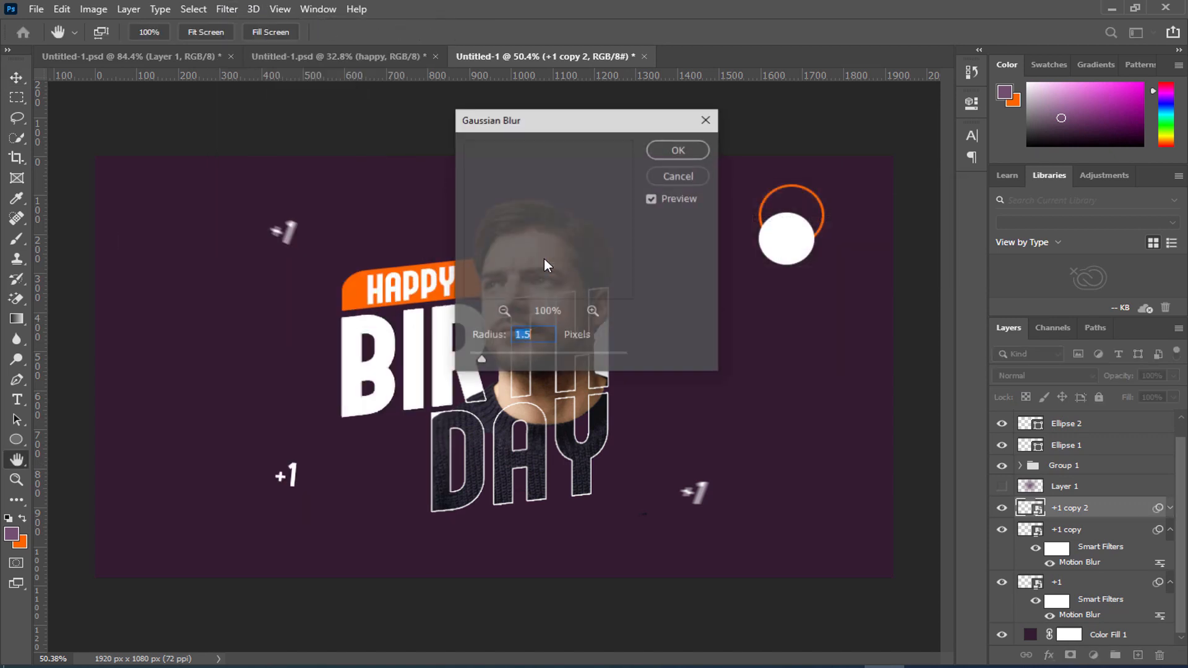
drag(480, 365, 479, 363)
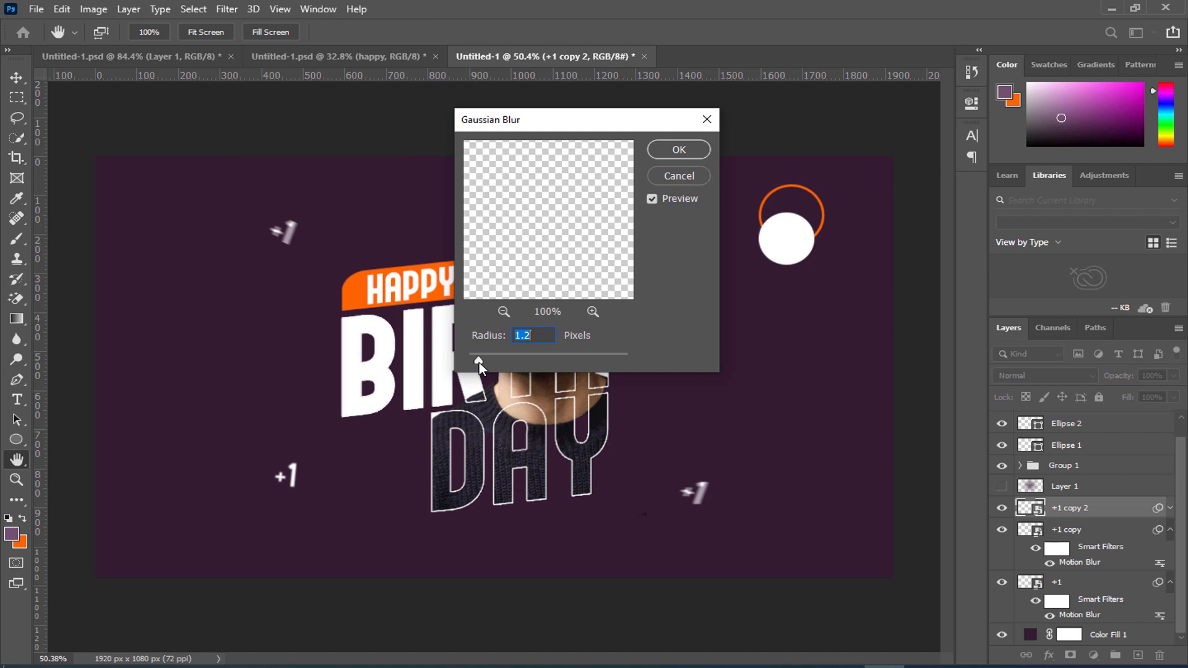
click(666, 158)
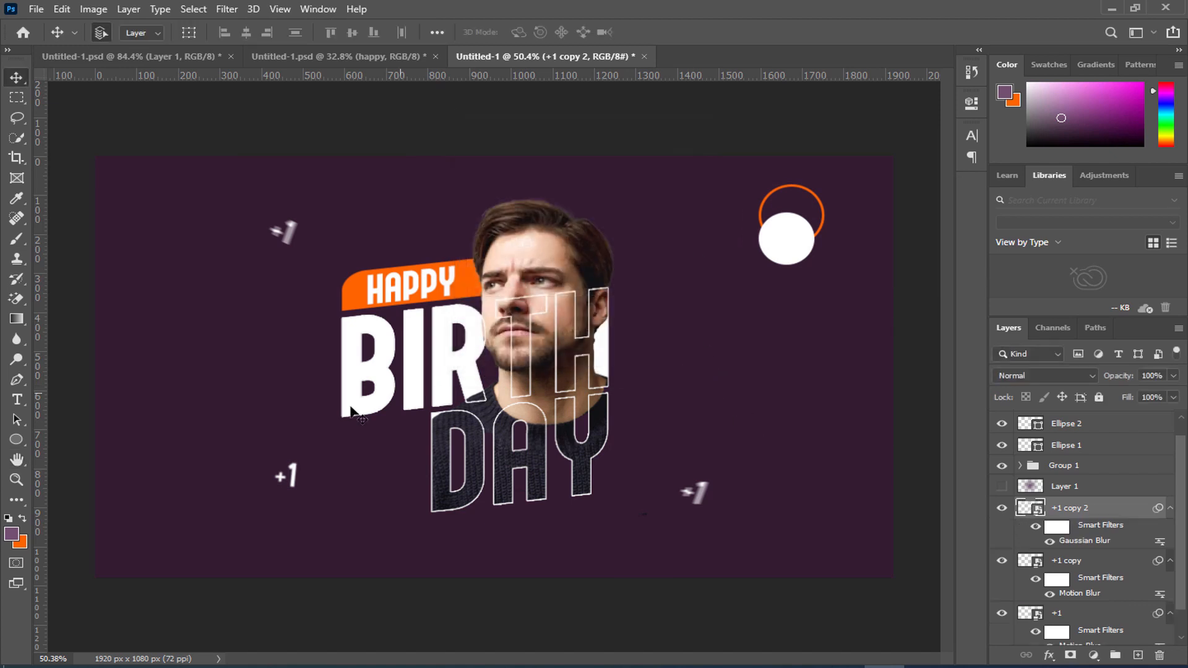
- Sample the purple background and set the foreground color to a lighter, less saturated shade of it
click(17, 198)
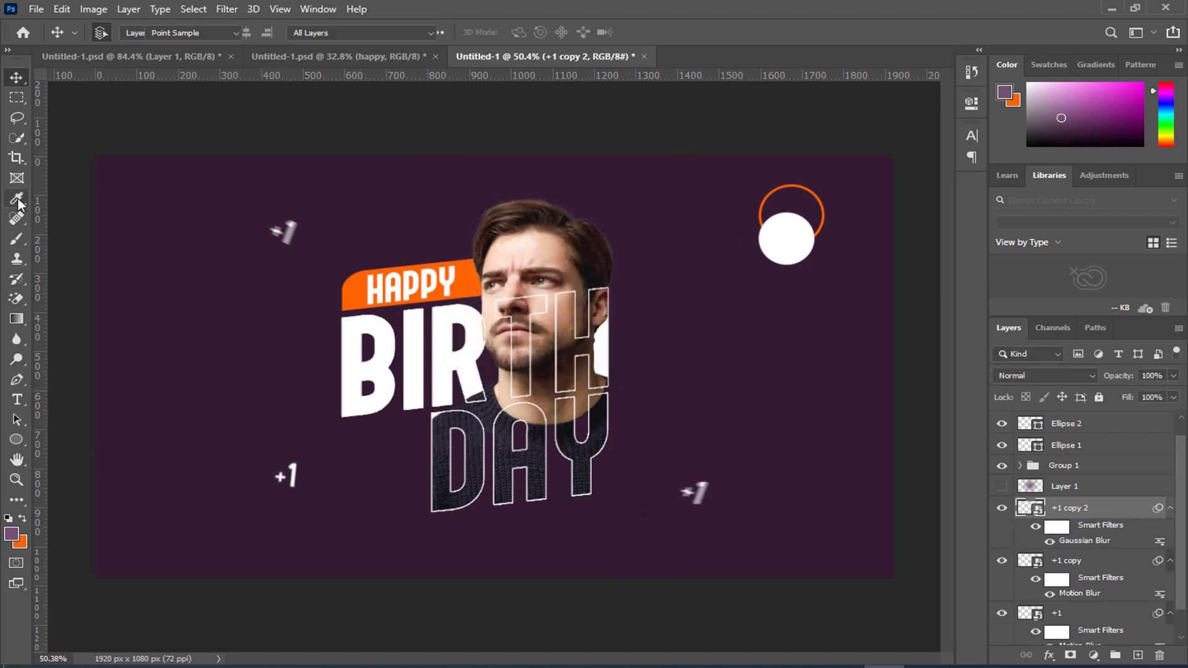
click(260, 307)
click(13, 535)
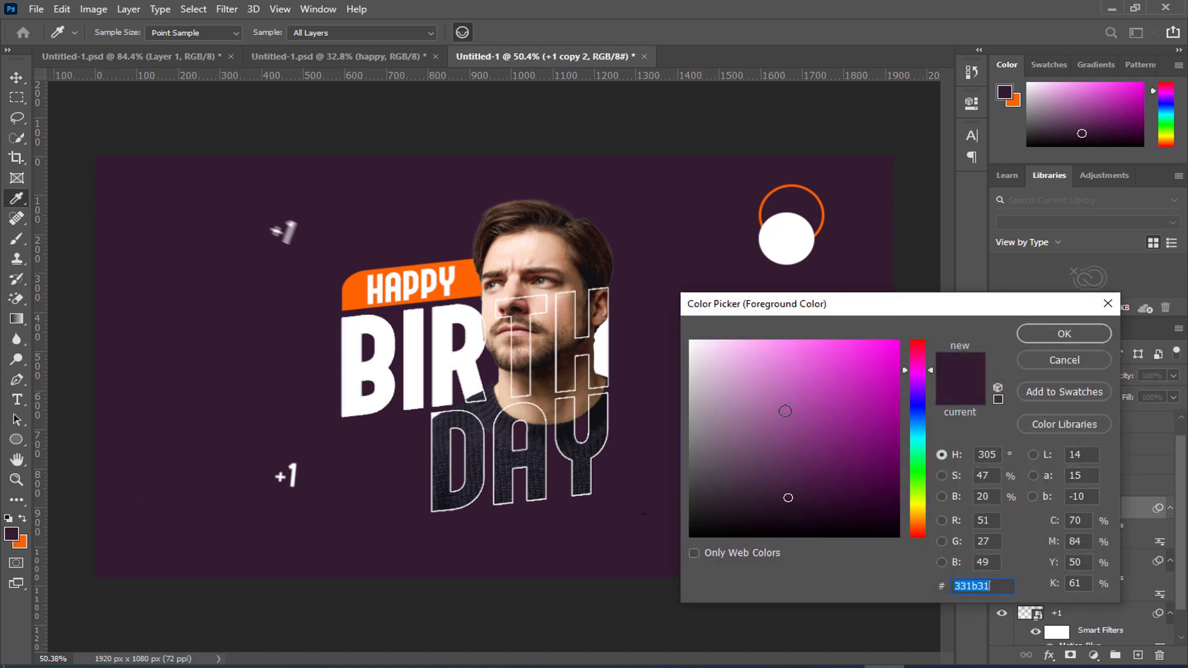
click(755, 460)
click(1064, 334)
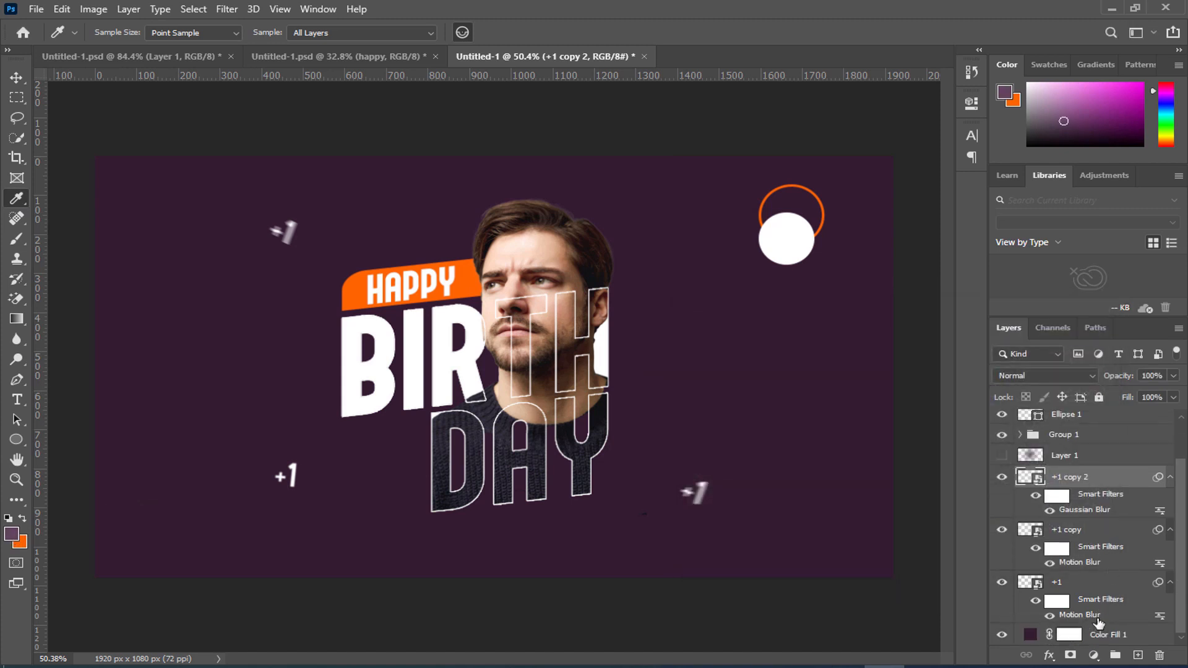
- Add a new layer directly above Color Fill 1 and enlarge the Brush tool's tip to 448 px
click(1105, 635)
click(17, 238)
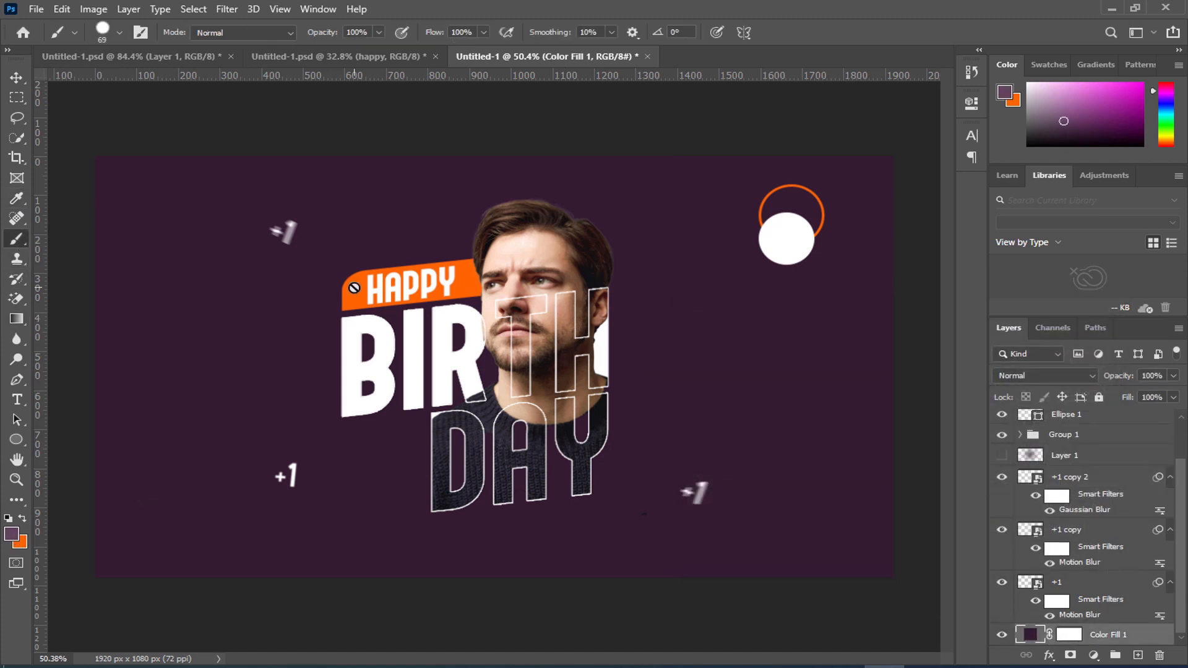
click(1138, 655)
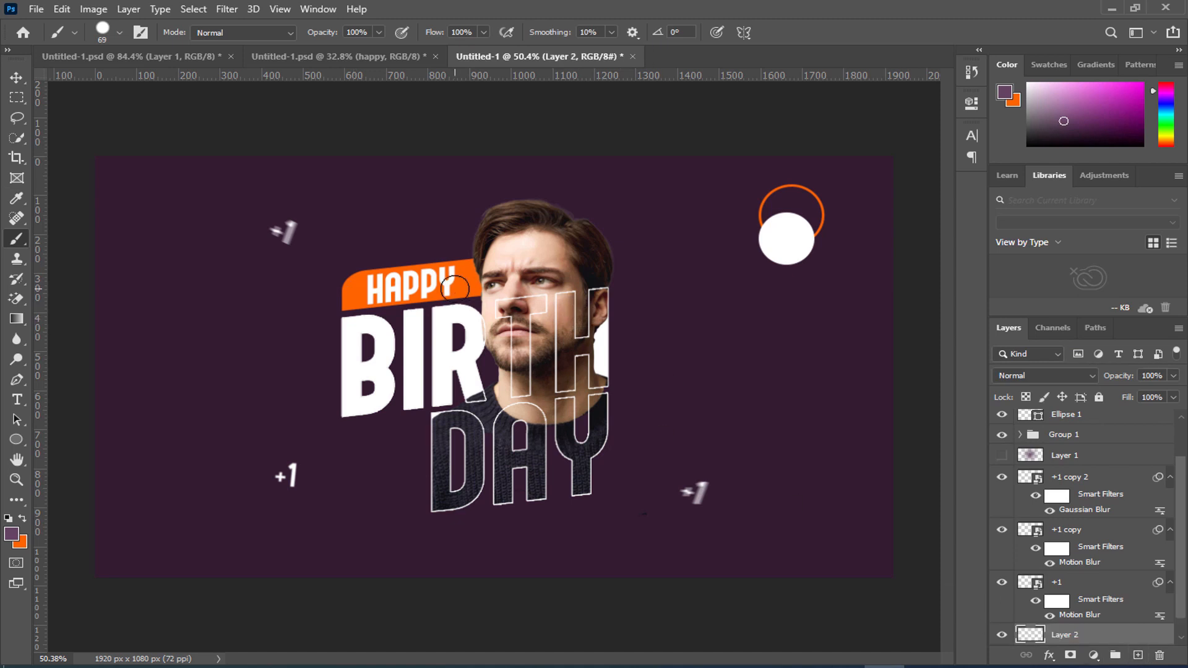
right_click(458, 288)
drag(601, 328, 635, 328)
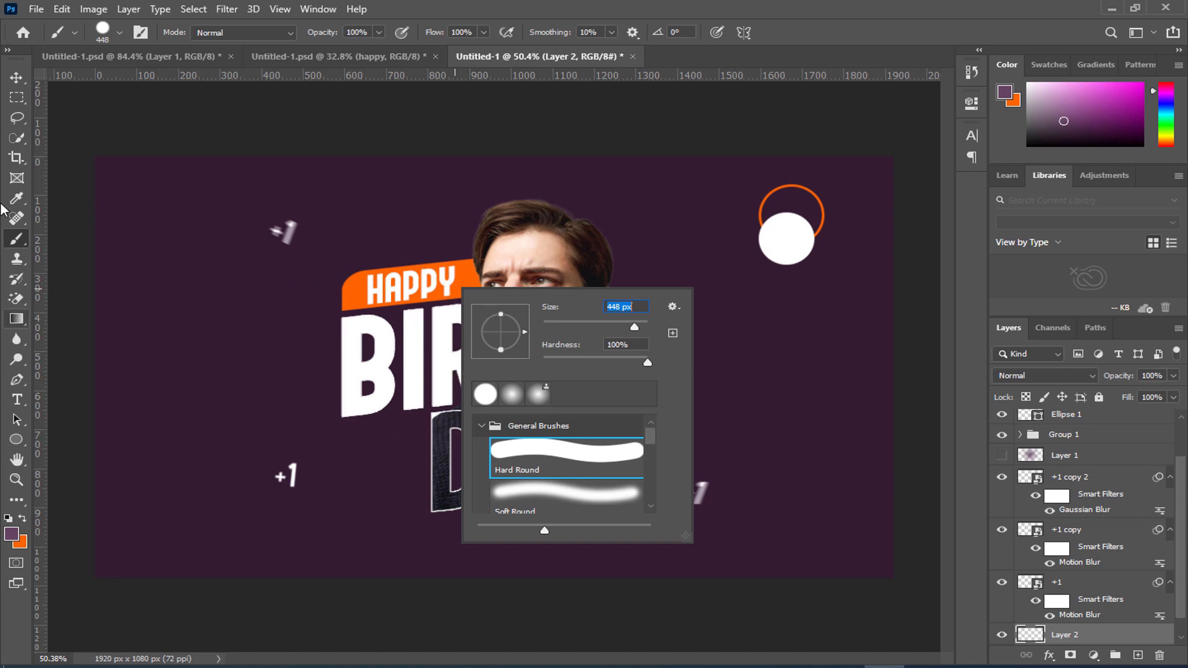
click(18, 242)
- Undo a hard-edged trial dab and paint a soft glow behind the portrait with the Soft Round brush at 448 px
click(517, 344)
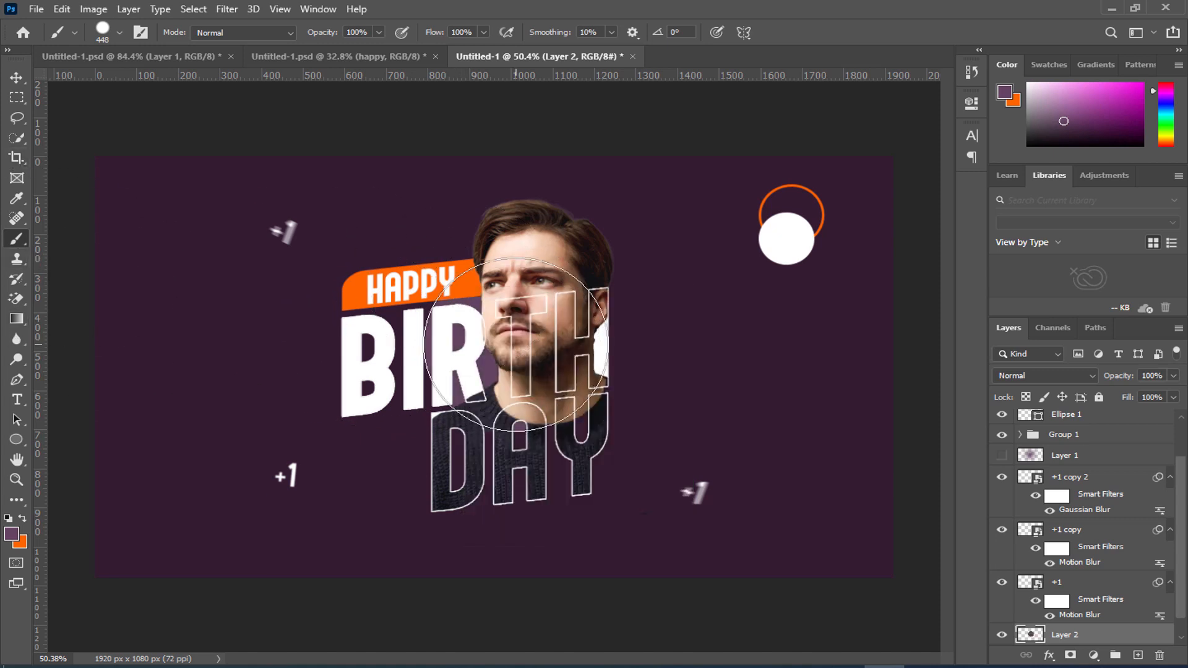
key(ctrl+z)
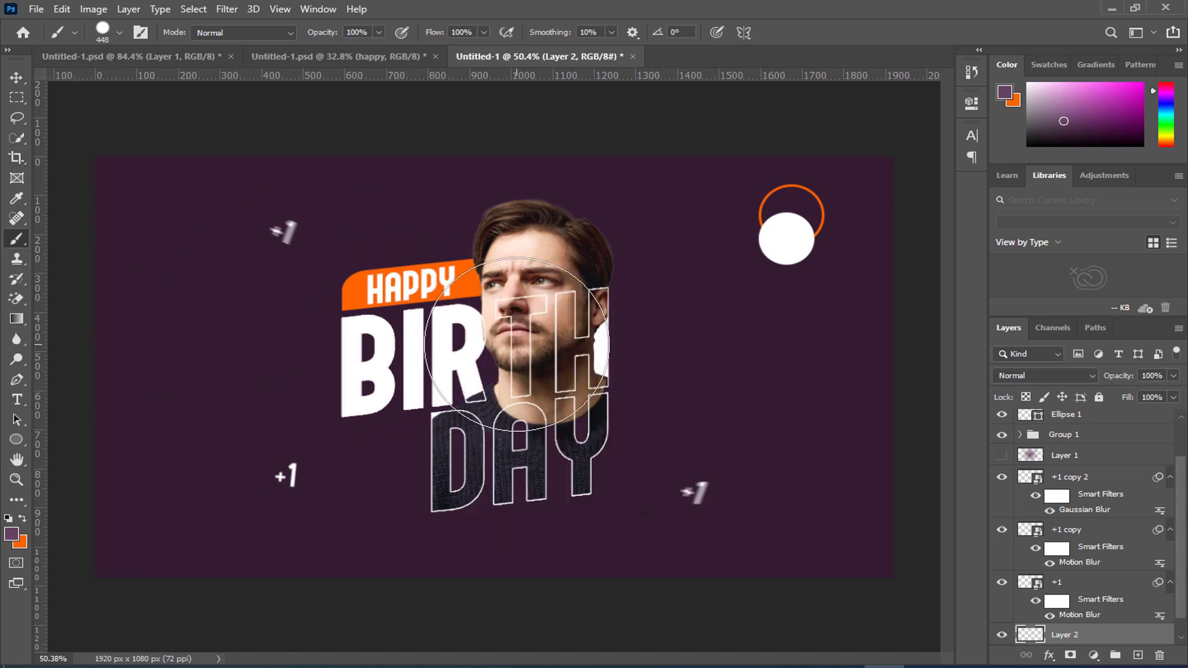
right_click(521, 343)
click(594, 542)
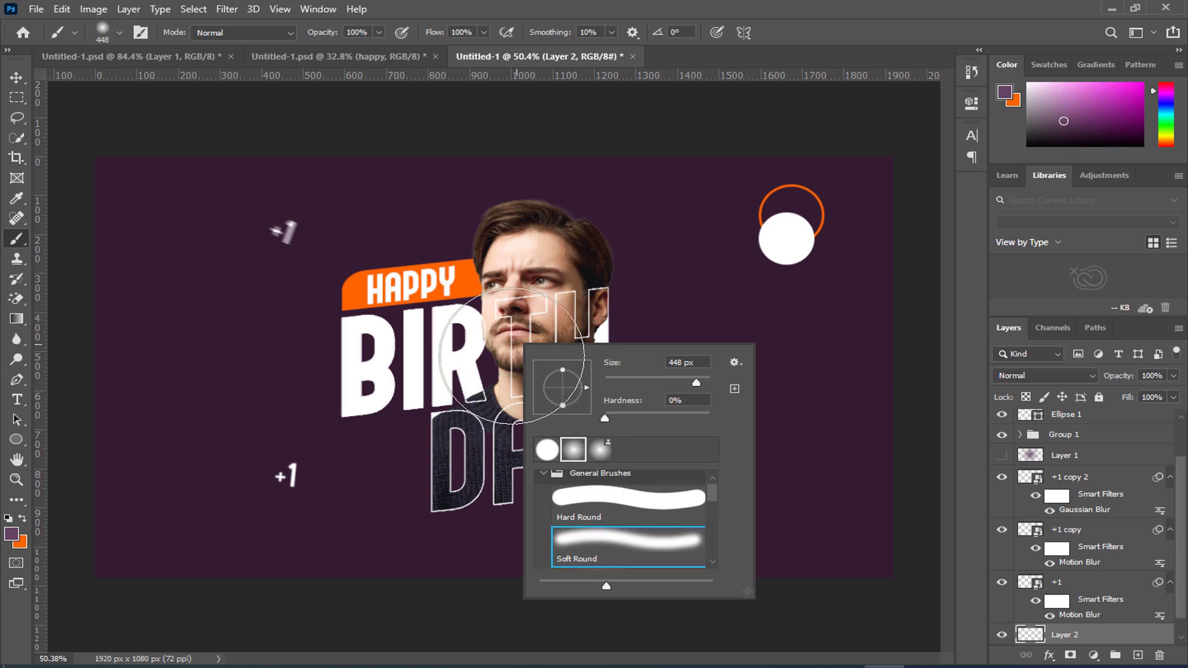
key(Return)
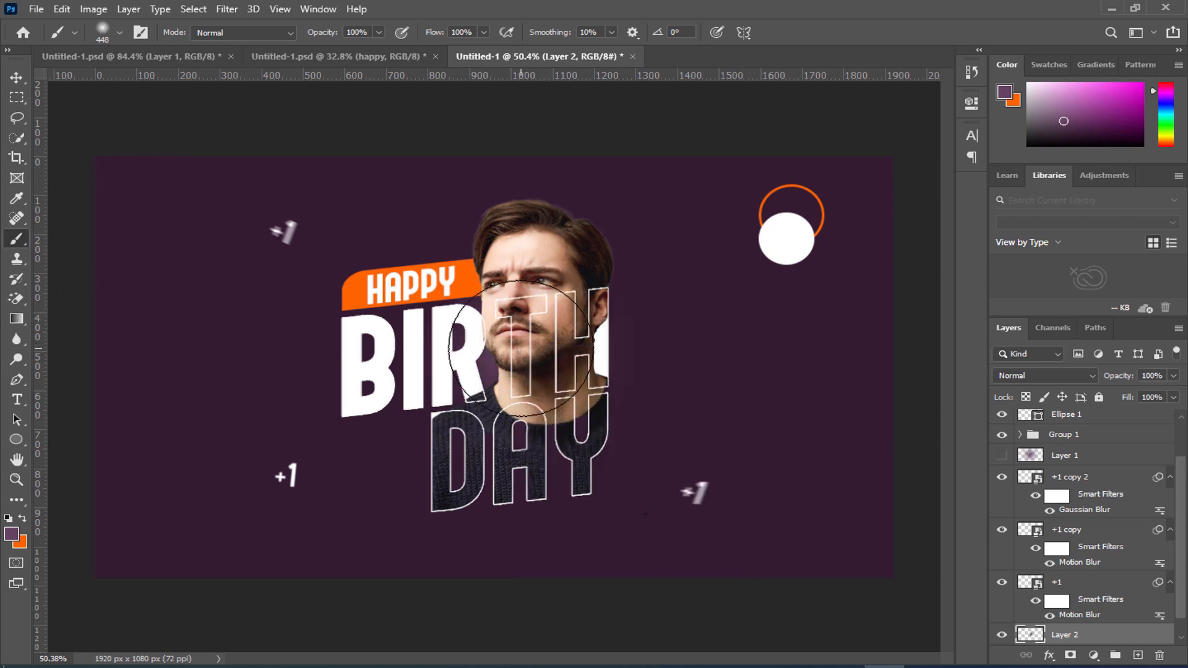
- Scale the glow on Layer 2 to about 171.90% and center it behind the portrait and lettering
key(ctrl+t)
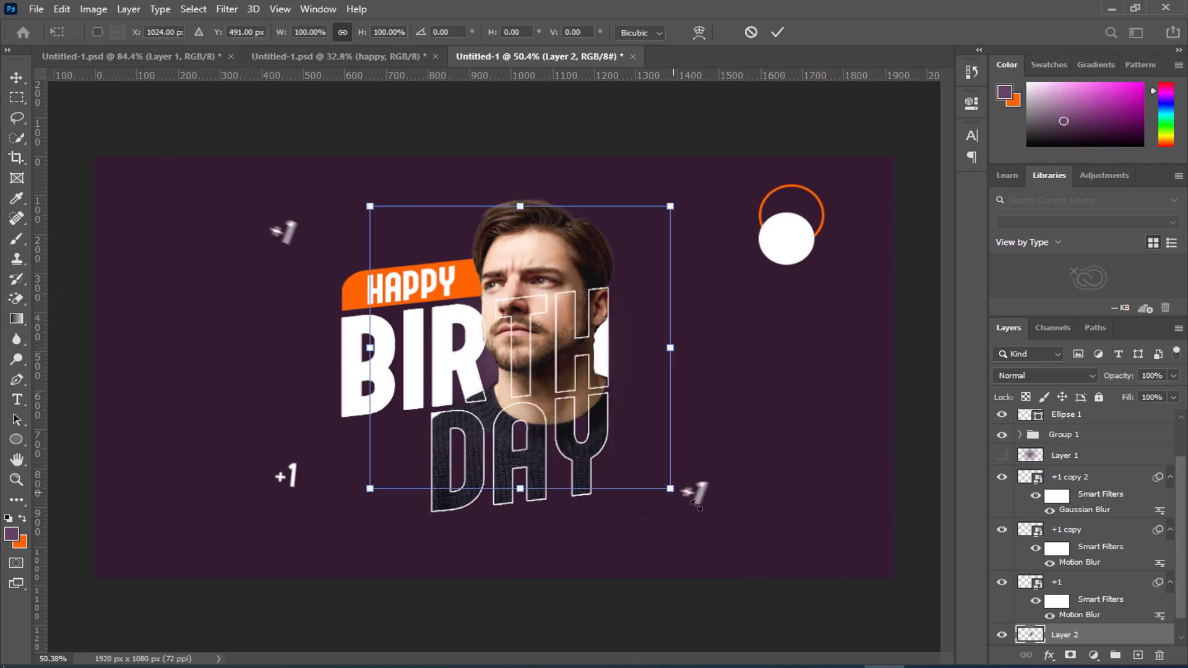
drag(698, 506, 885, 612)
drag(820, 500, 705, 414)
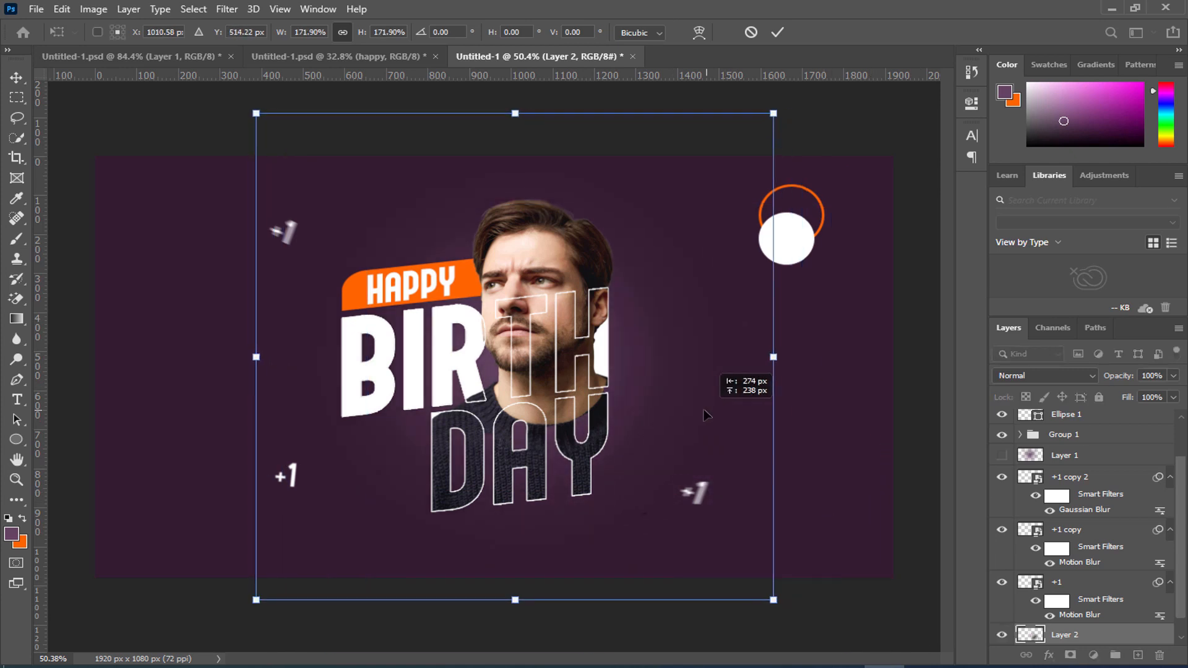
click(777, 32)
- Set the glow layer's blend mode to Lighten
click(1030, 375)
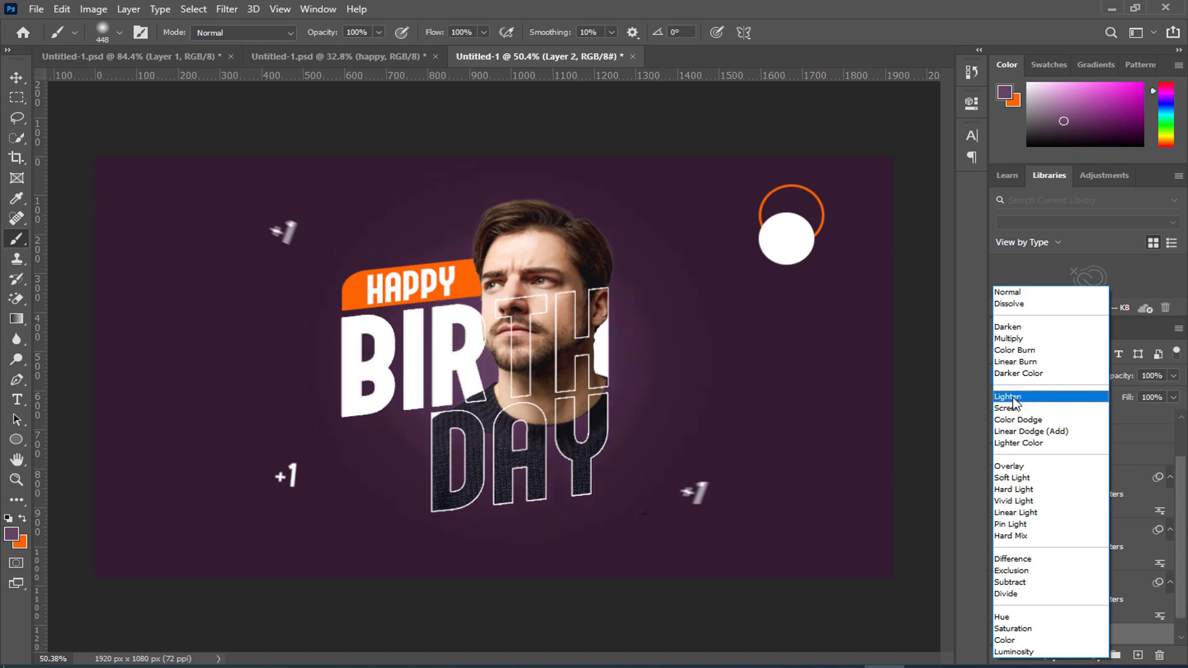
click(1012, 396)
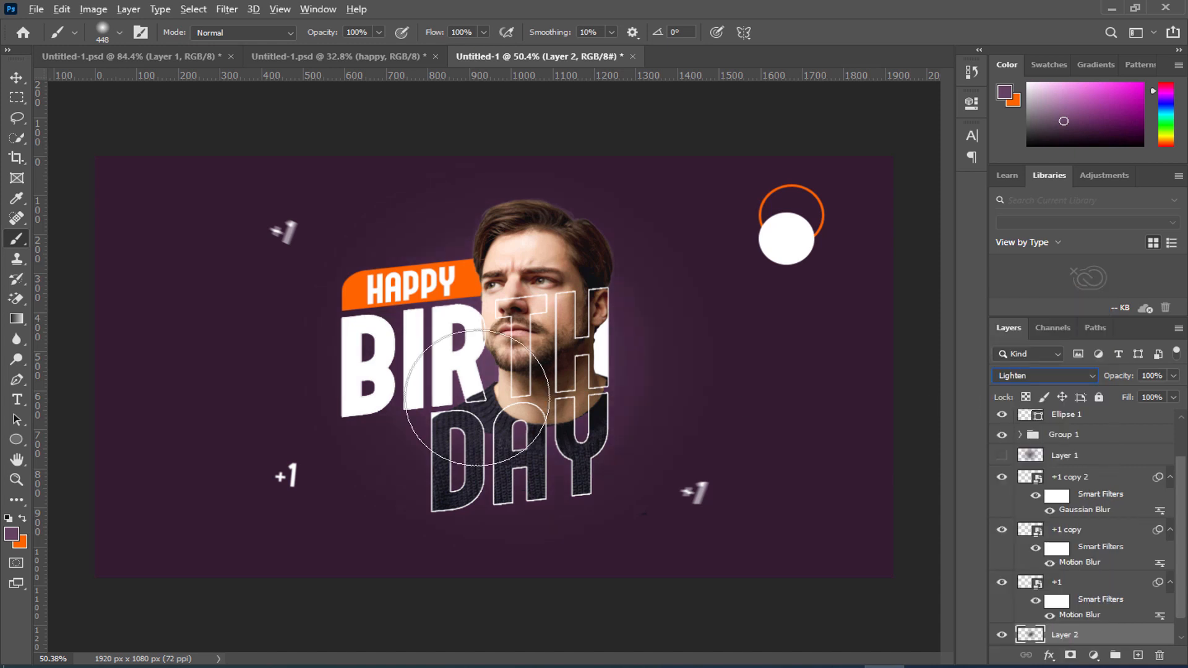
click(17, 458)
scroll(22, 458, up, 1)
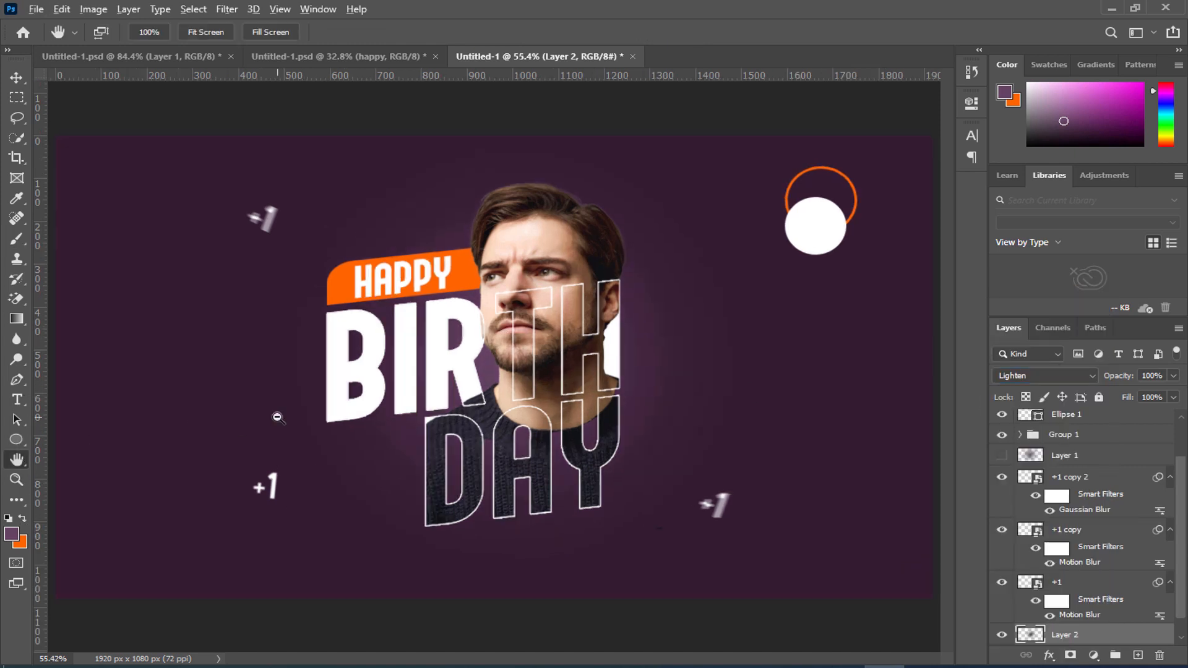
scroll(277, 418, down, 1)
- Add a Black & White adjustment clipped to the portrait layer and set its Reds value to 0
click(17, 76)
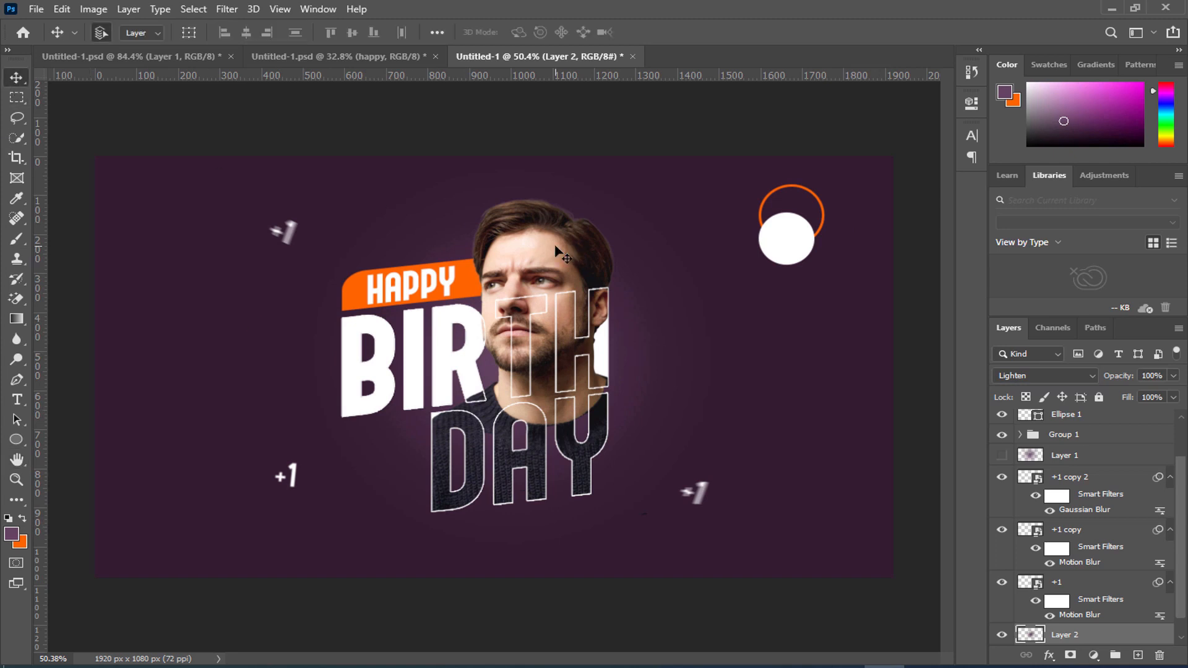
click(564, 253)
click(1101, 656)
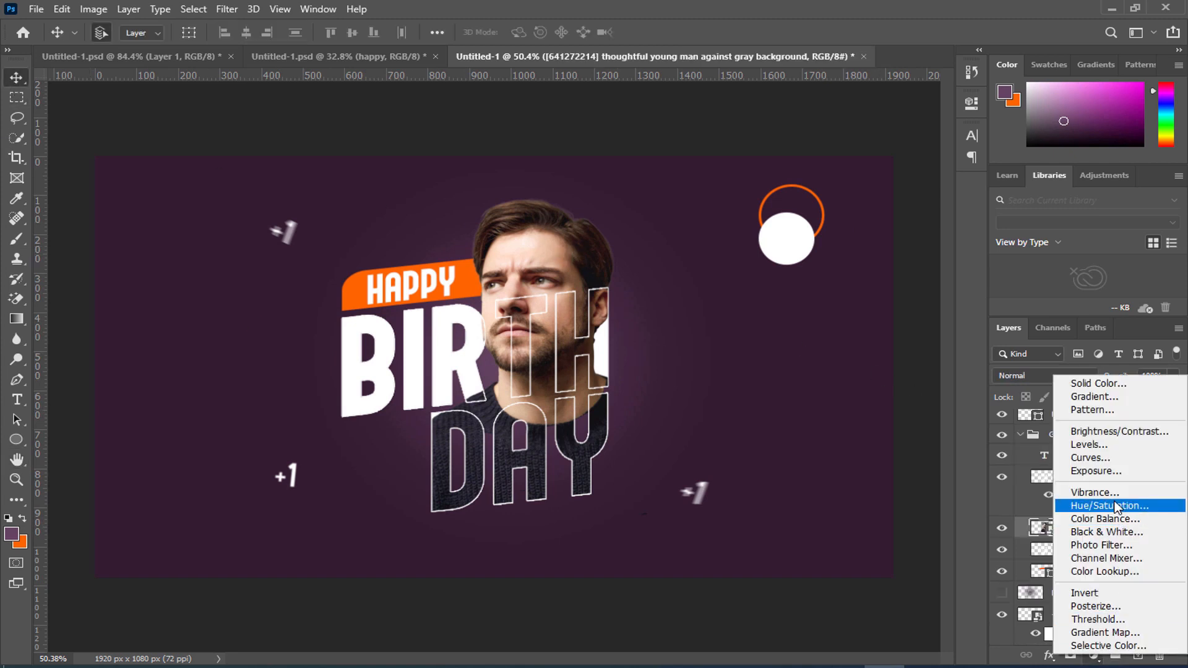
click(1109, 532)
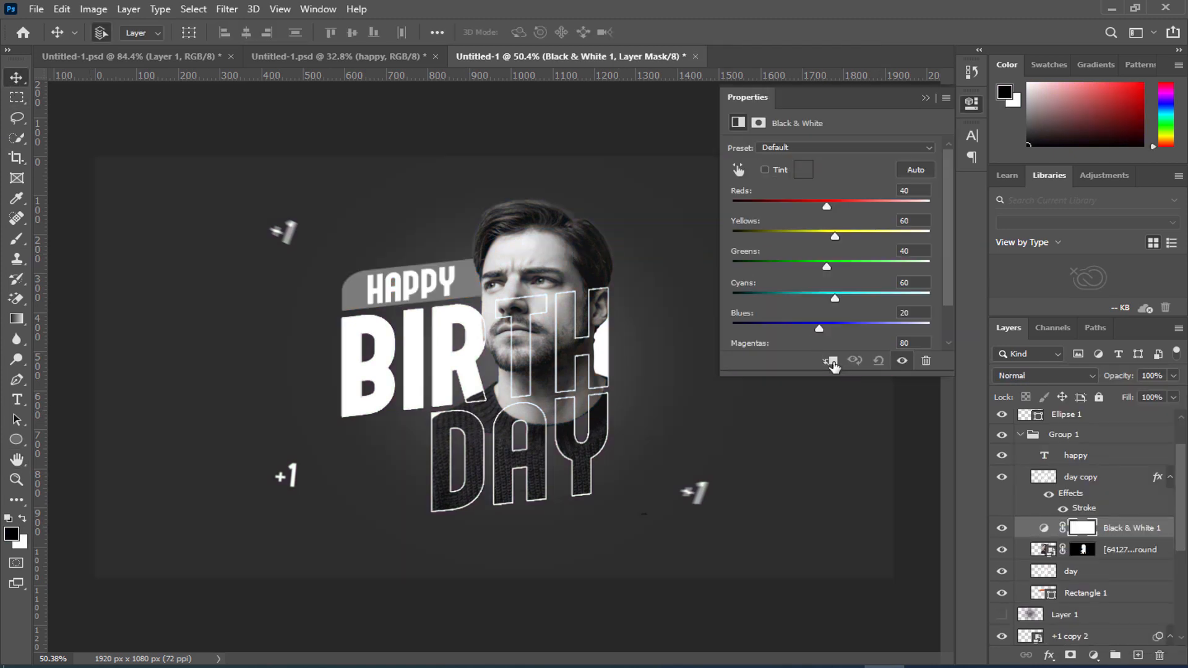
click(830, 361)
drag(817, 200, 811, 200)
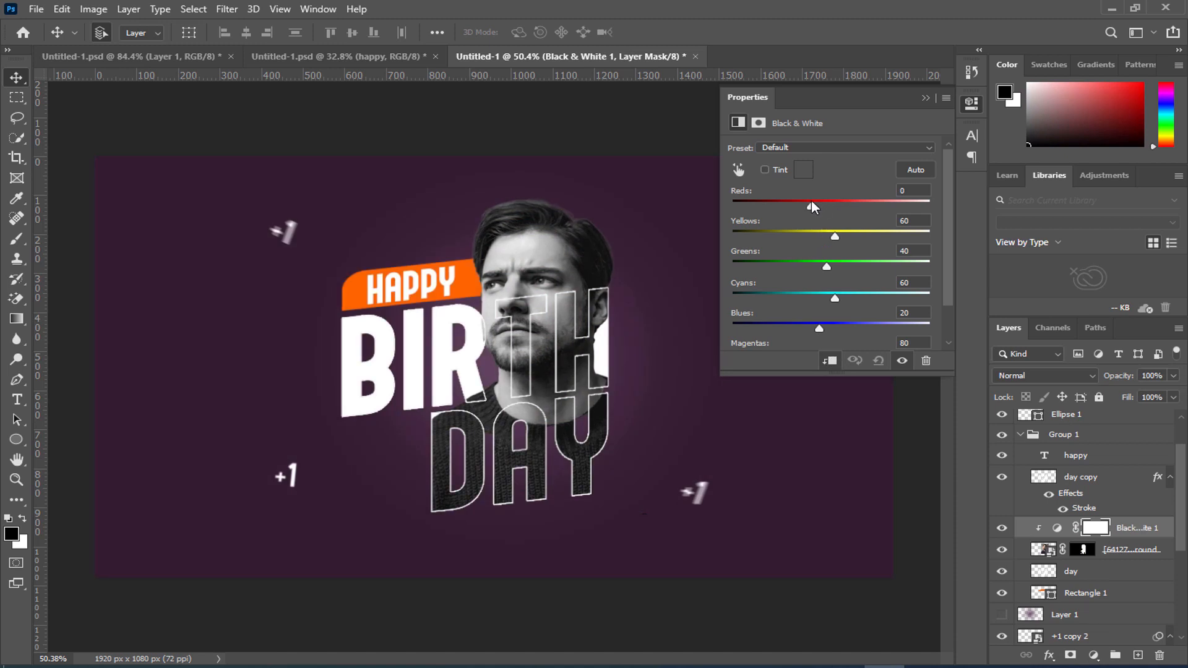
- Set the Black & White adjustment's Yellows to 142 and Reds to -8 for the portrait, and close its settings
drag(854, 235, 868, 233)
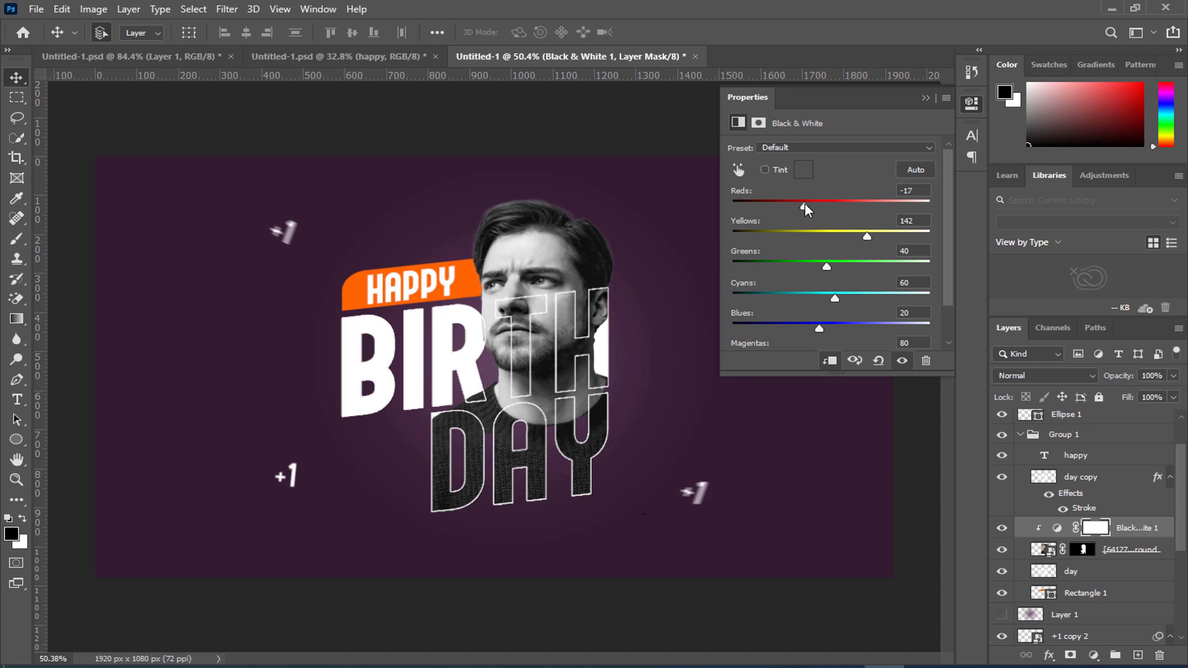
drag(805, 202, 808, 203)
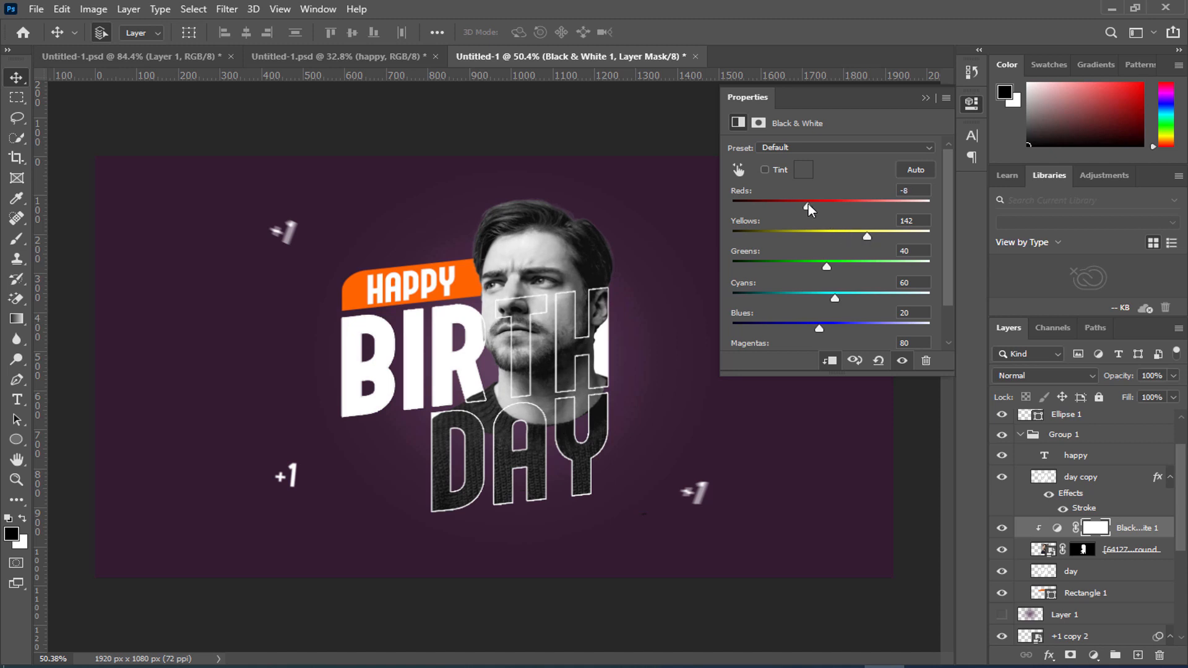
click(927, 97)
- Toggle the visibility of the portrait's Black & White adjustment to compare the colour and monochrome versions
scroll(551, 209, up, 4)
scroll(551, 209, down, 5)
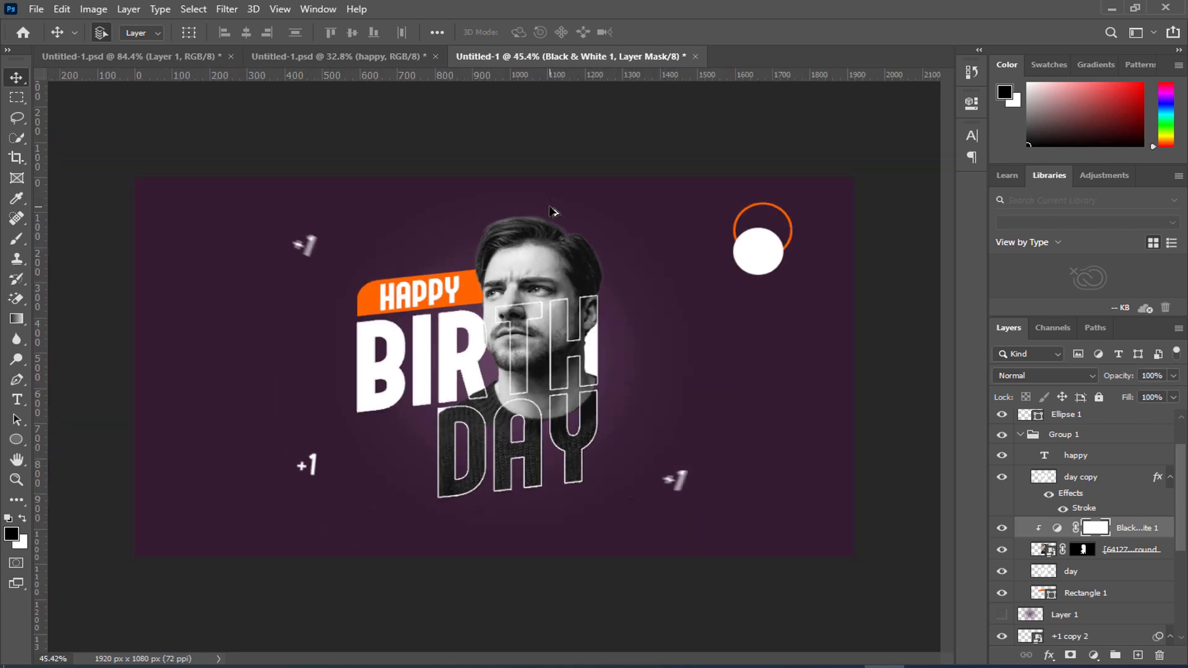
scroll(552, 211, up, 1)
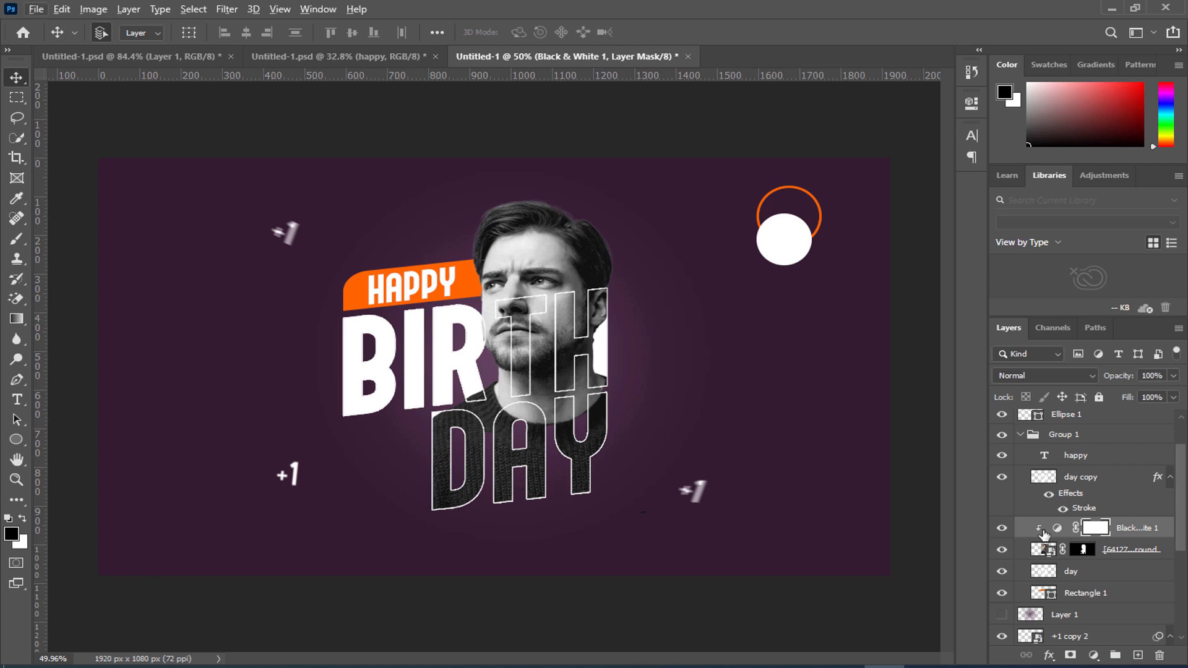
click(1003, 529)
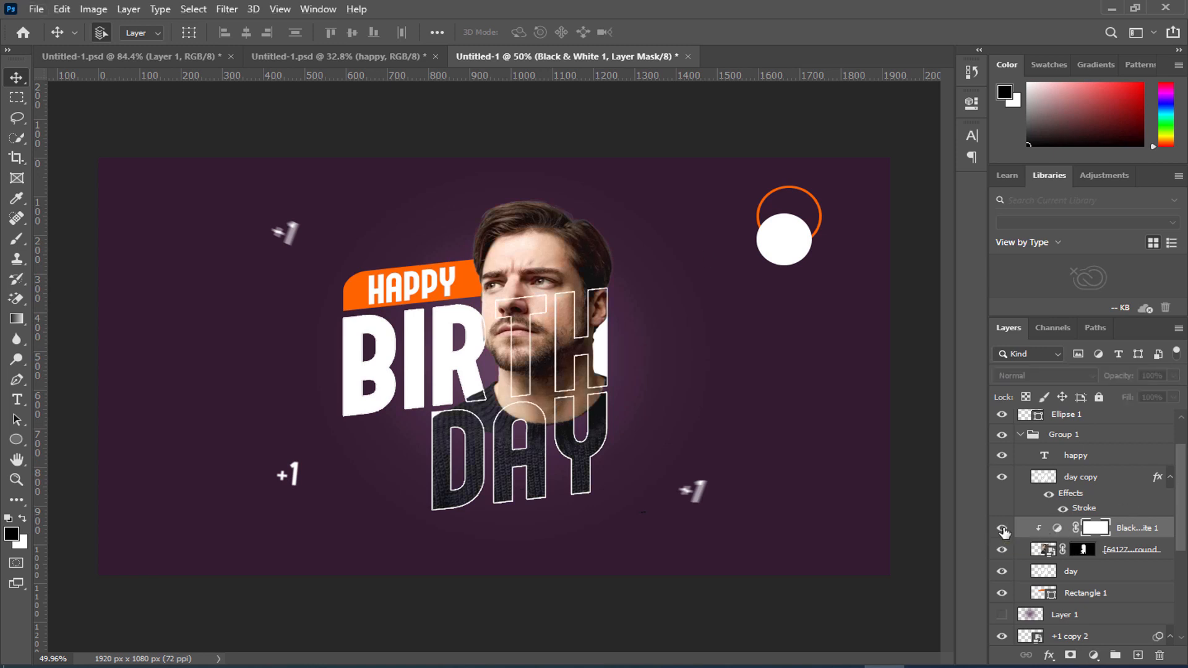
click(1003, 529)
click(1003, 529)
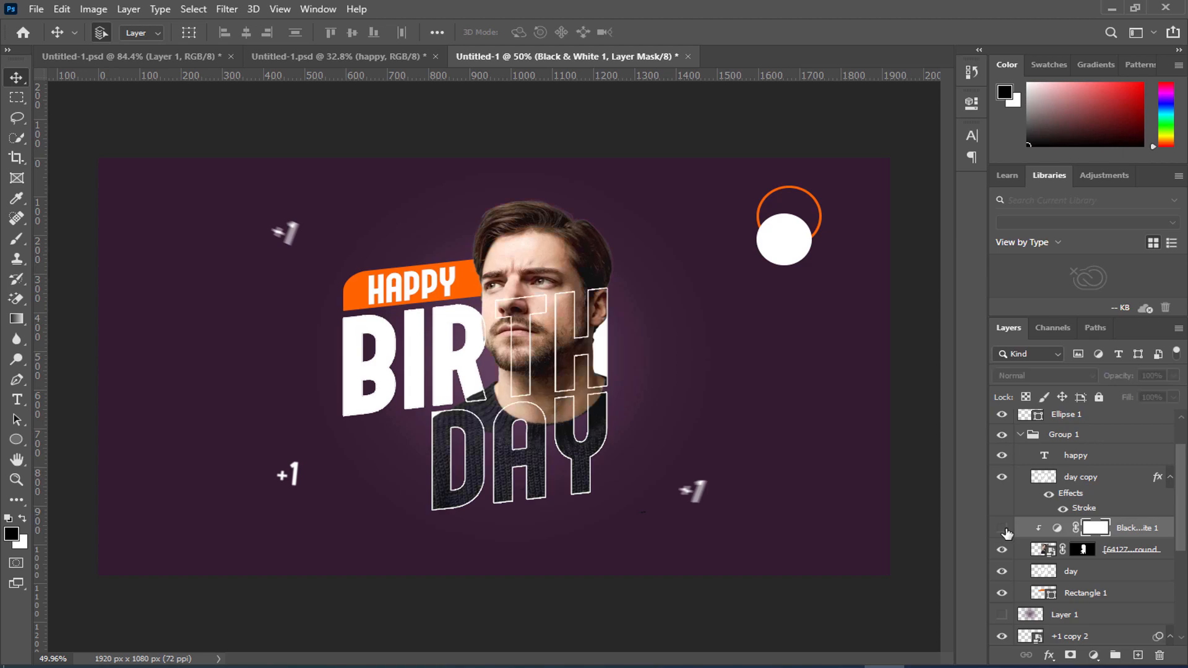